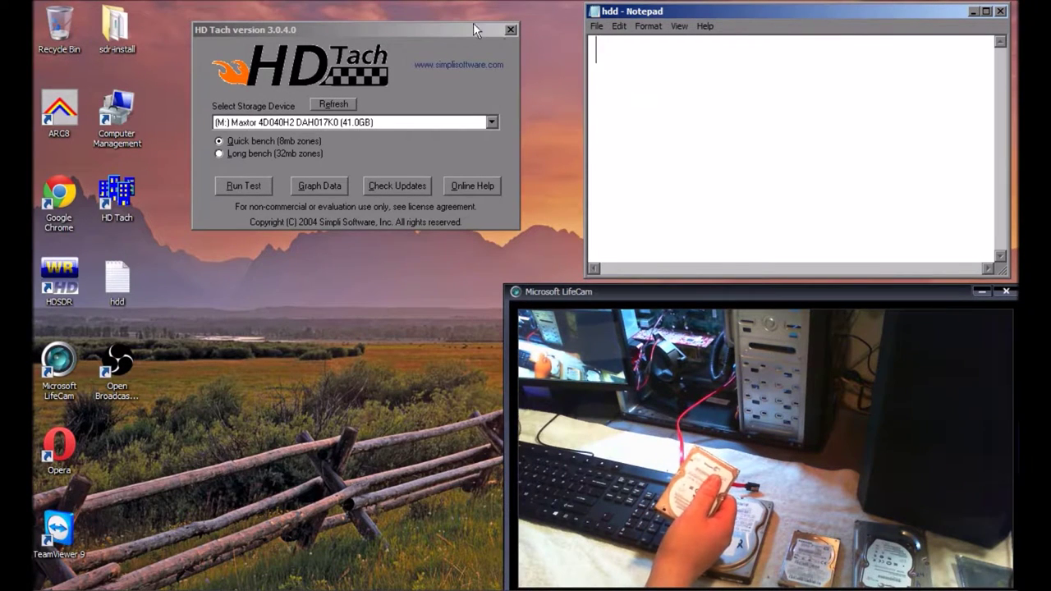
Enter "Maxtor 40gb 2002" as the first line of the hdd note in Notepad.
left_click(320, 35)
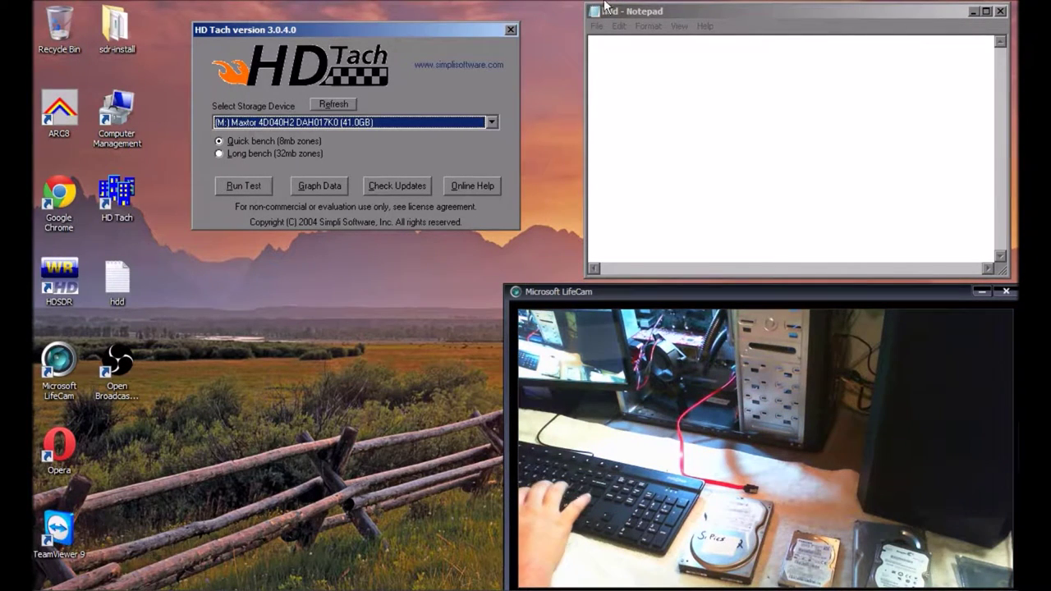
left_click(664, 57)
type("Maxtor ")
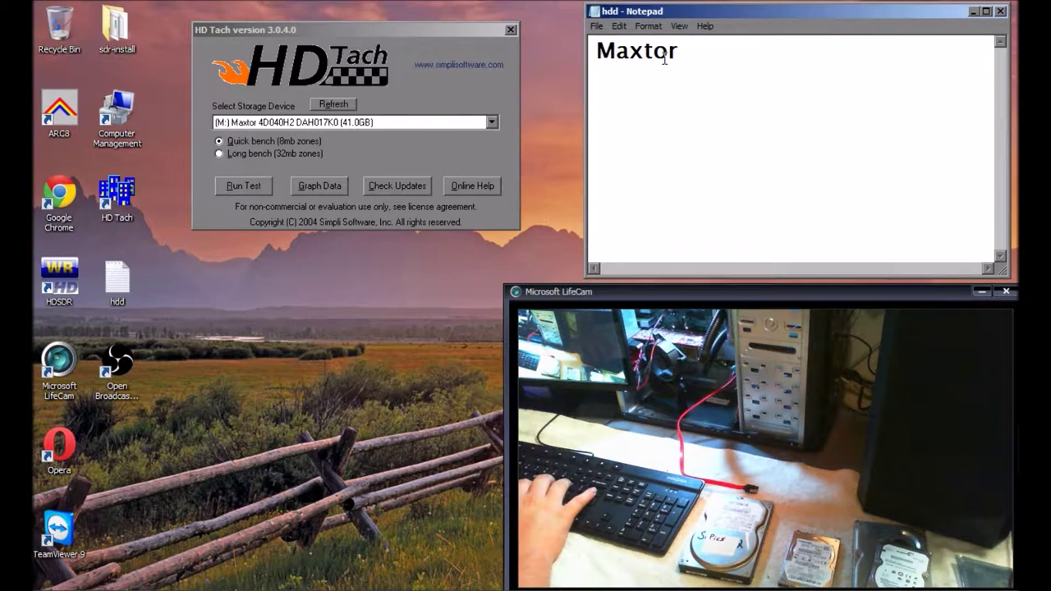
type("40gb")
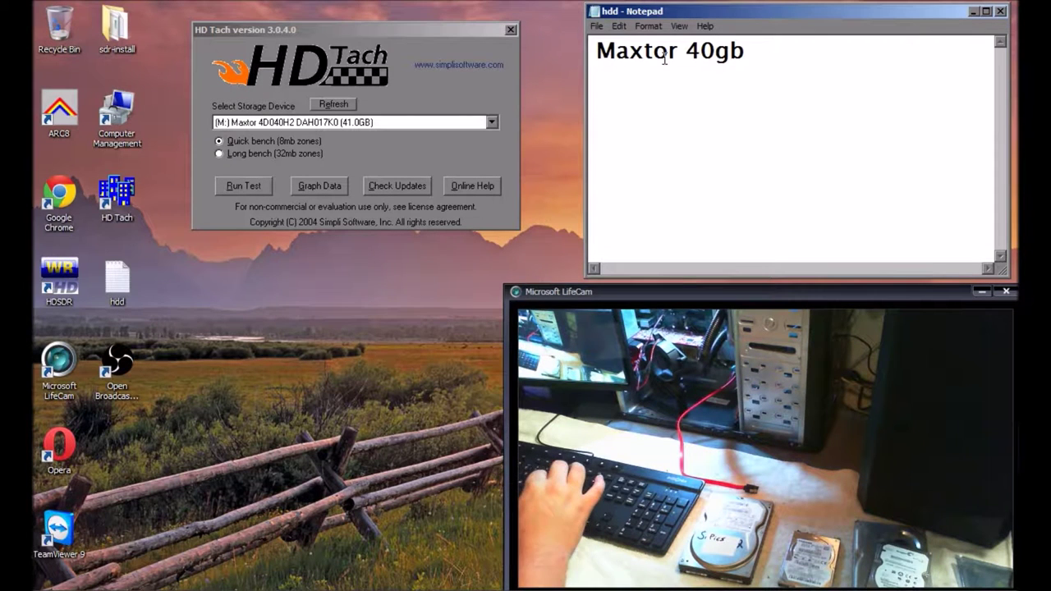
type(" 2002")
key("BackSpace")
type("02")
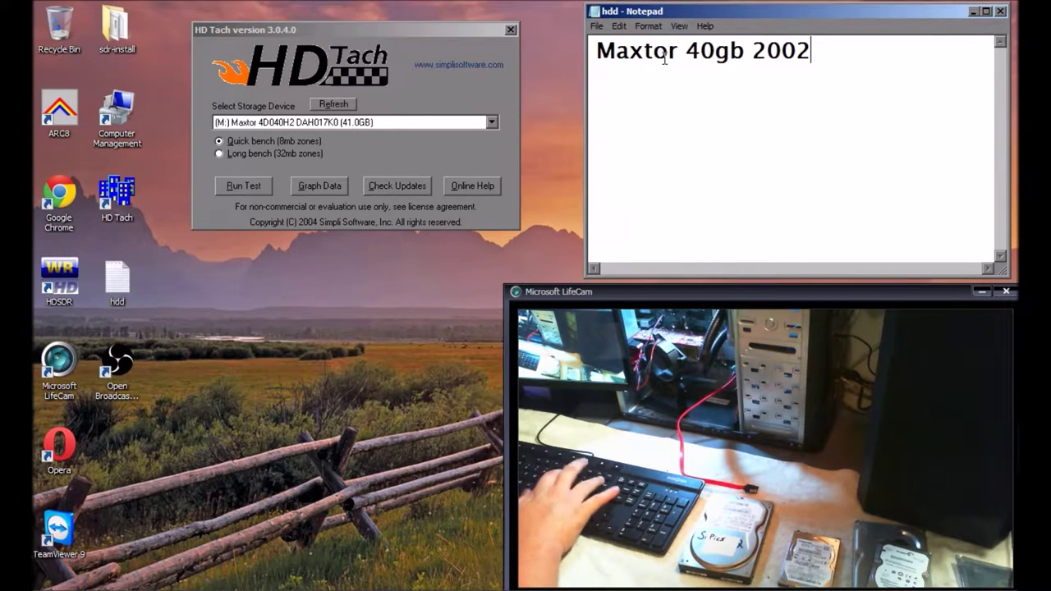
type("m")
key("BackSpace")
key("BackSpace")
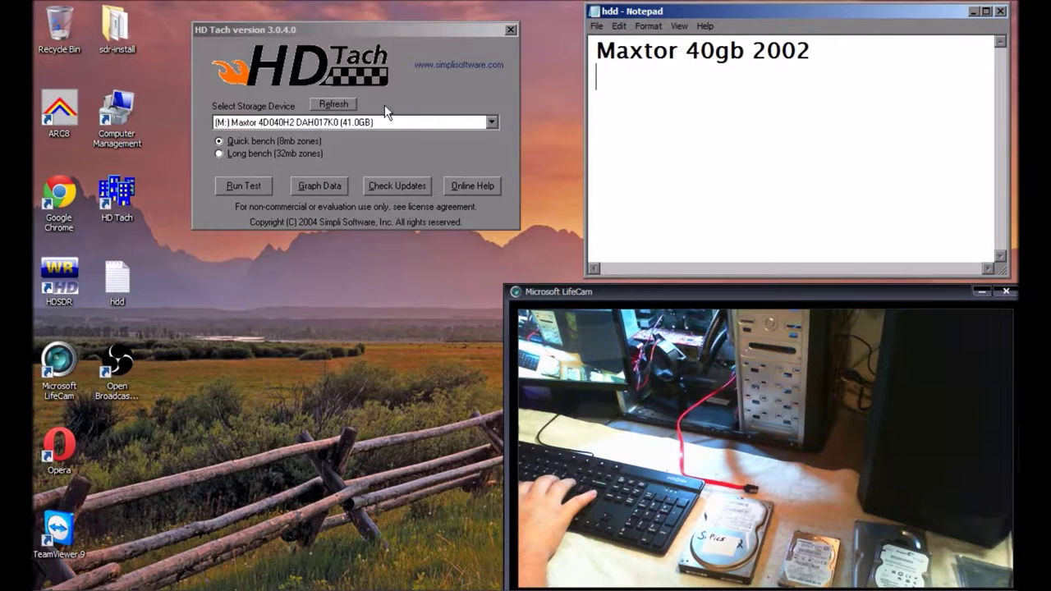
Refresh the storage devices in HD Tach, select the Maxtor 4D040H2 drive, and run the quick bench test on it.
left_click(349, 103)
left_click(346, 123)
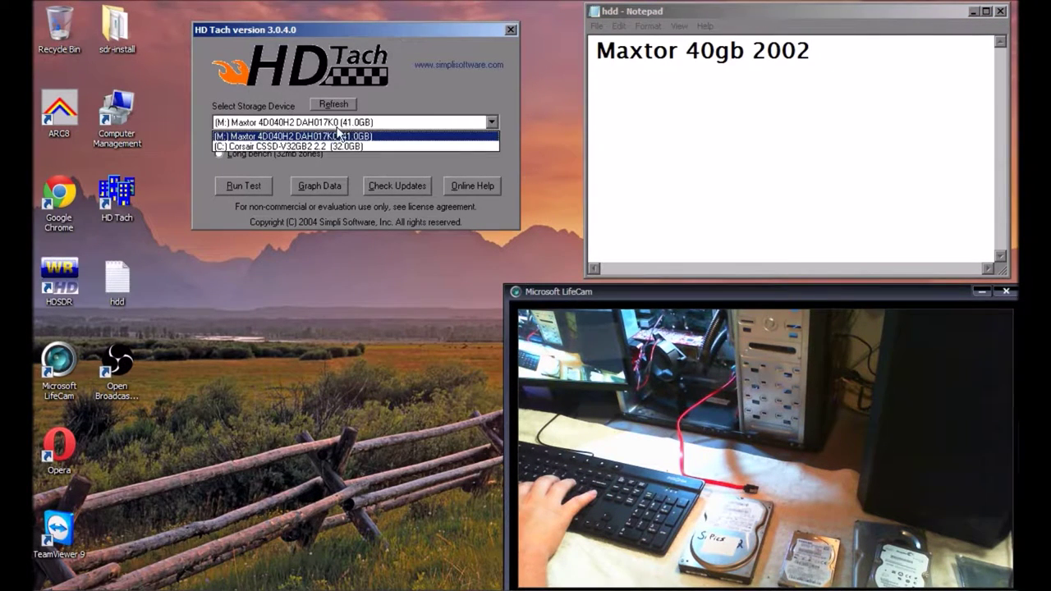
left_click(263, 138)
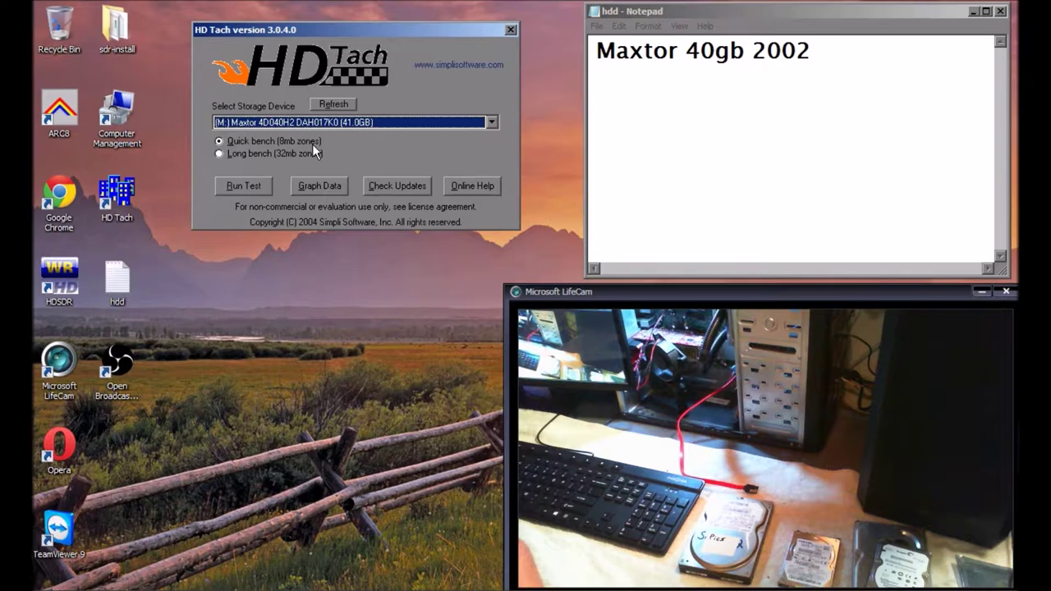
left_click(235, 189)
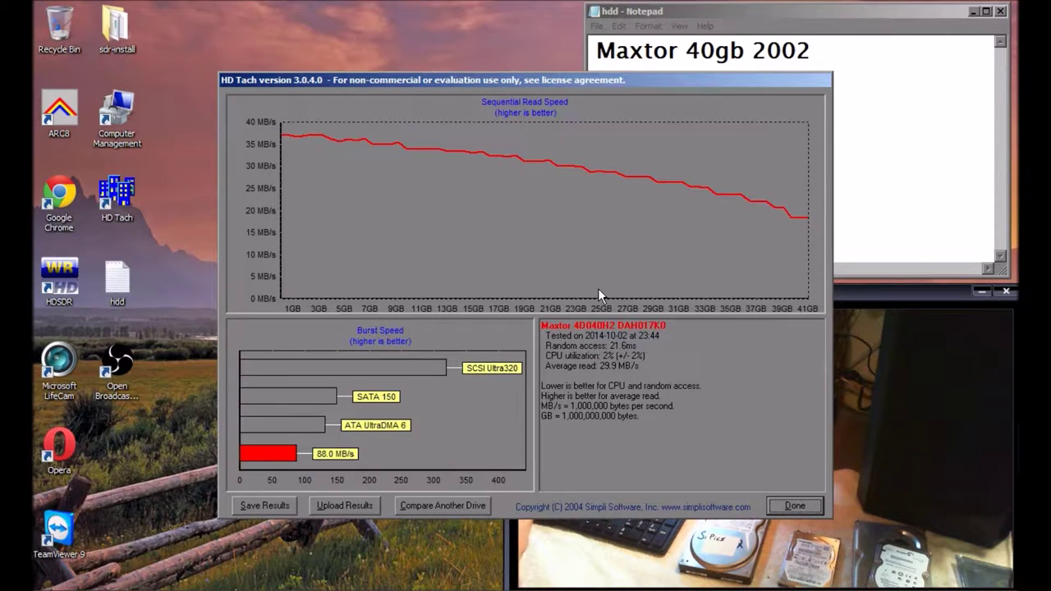
Append "(88mb/s)" to the Maxtor line in the hdd note and close the drive's benchmark results.
left_click_drag(582, 80, 416, 24)
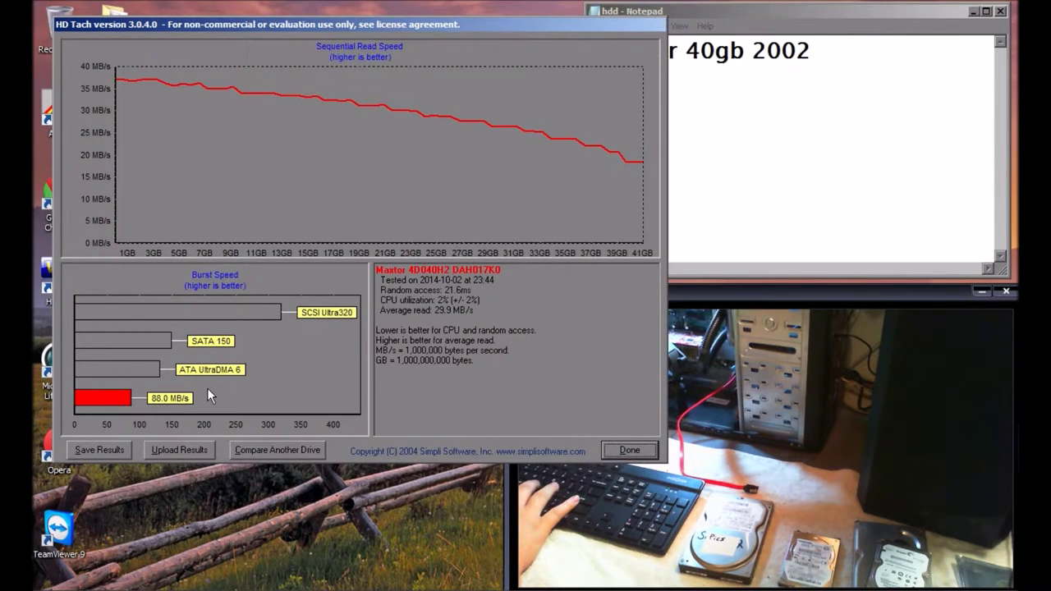
left_click(850, 77)
key("BackSpace")
type("(")
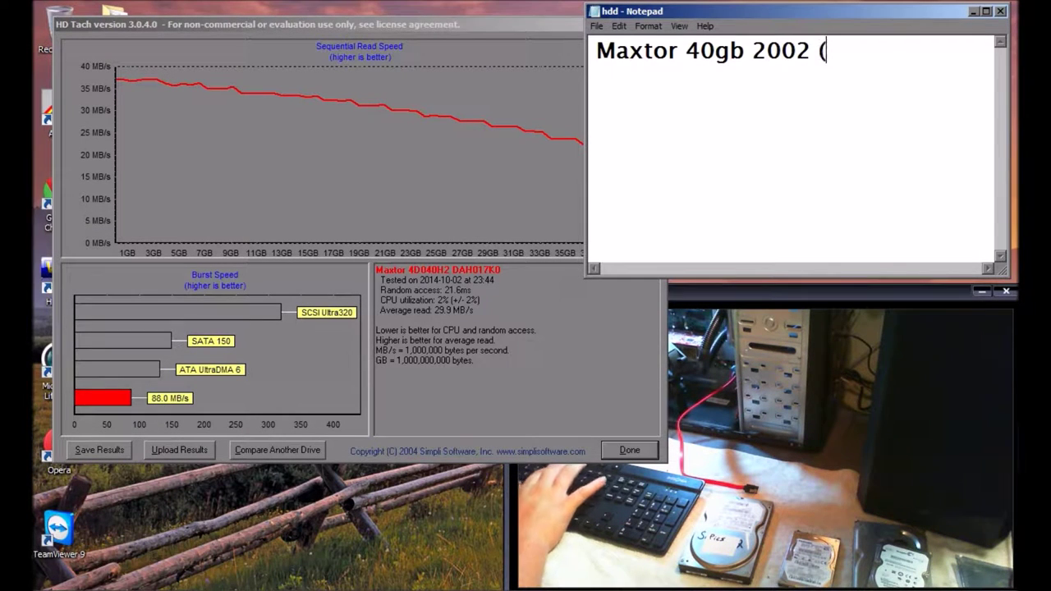
type("88")
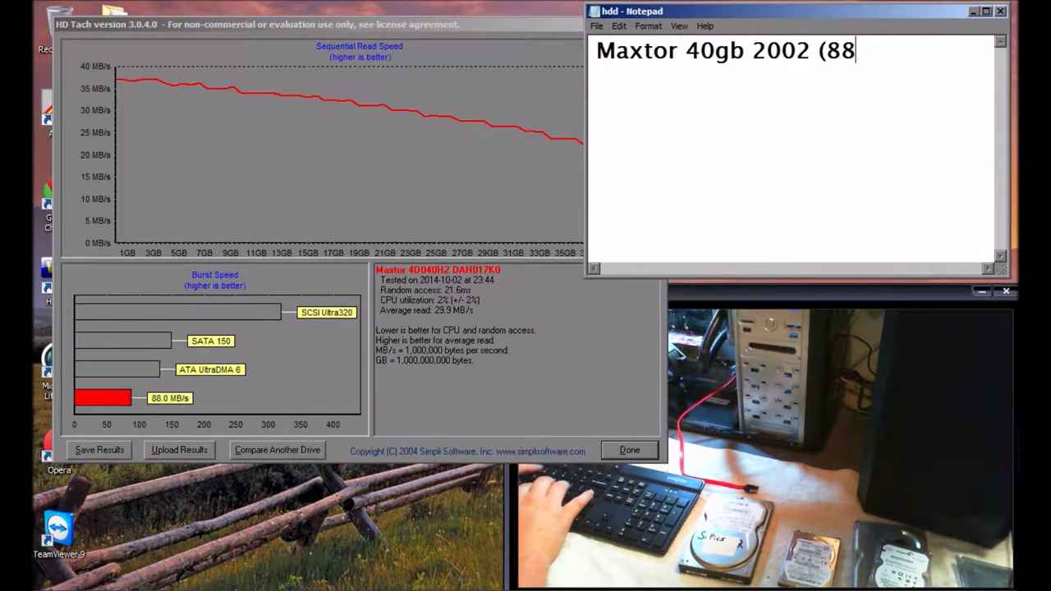
type("mb/s)")
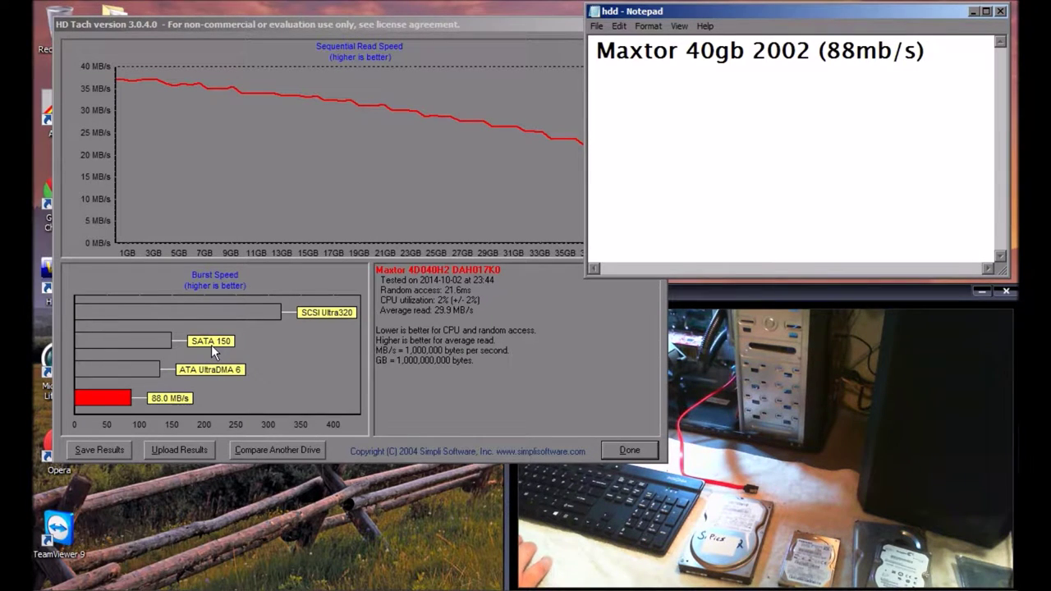
left_click(647, 456)
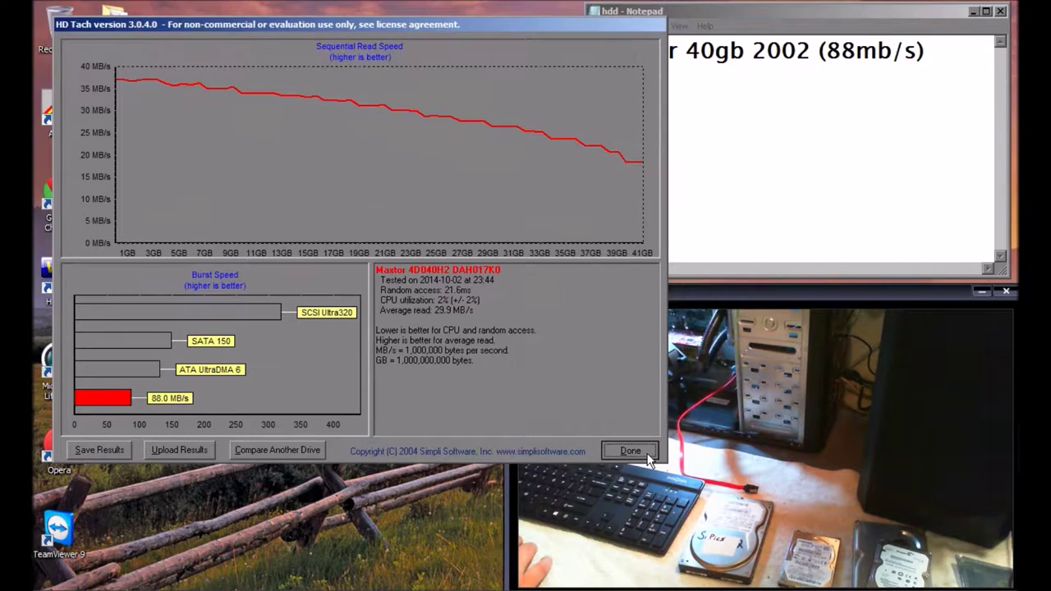
left_click(648, 457)
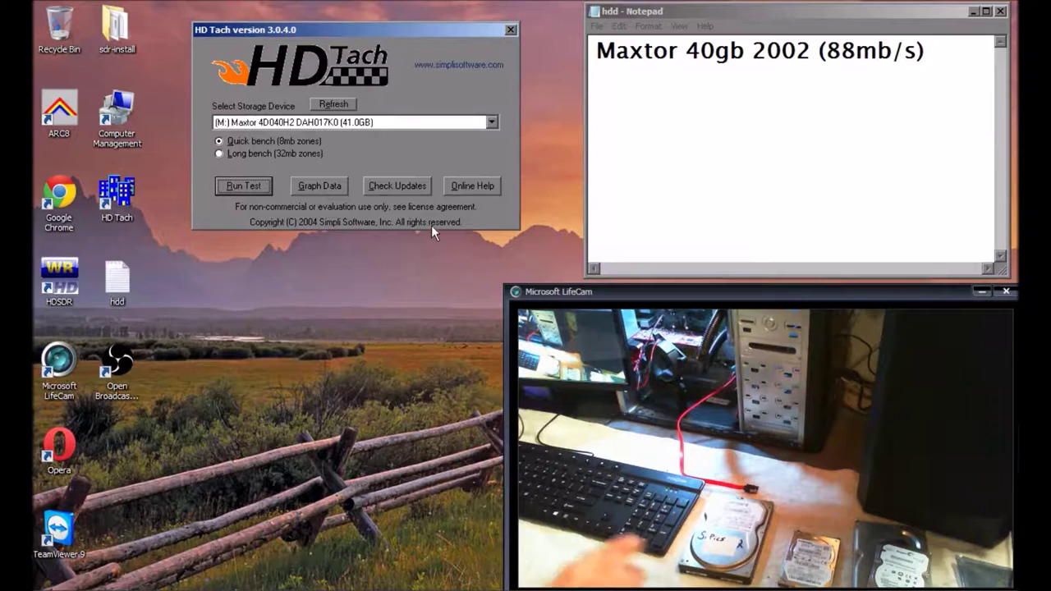
Switch to Open Broadcaster Software, stop the current recording, and minimize its window.
mouse_move(407, 584)
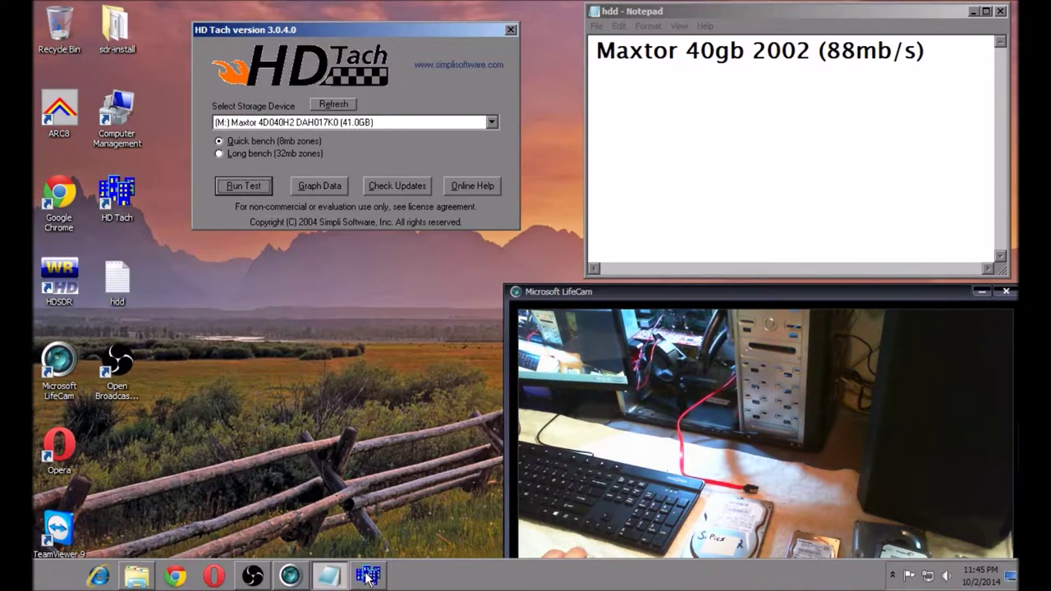
left_click(263, 574)
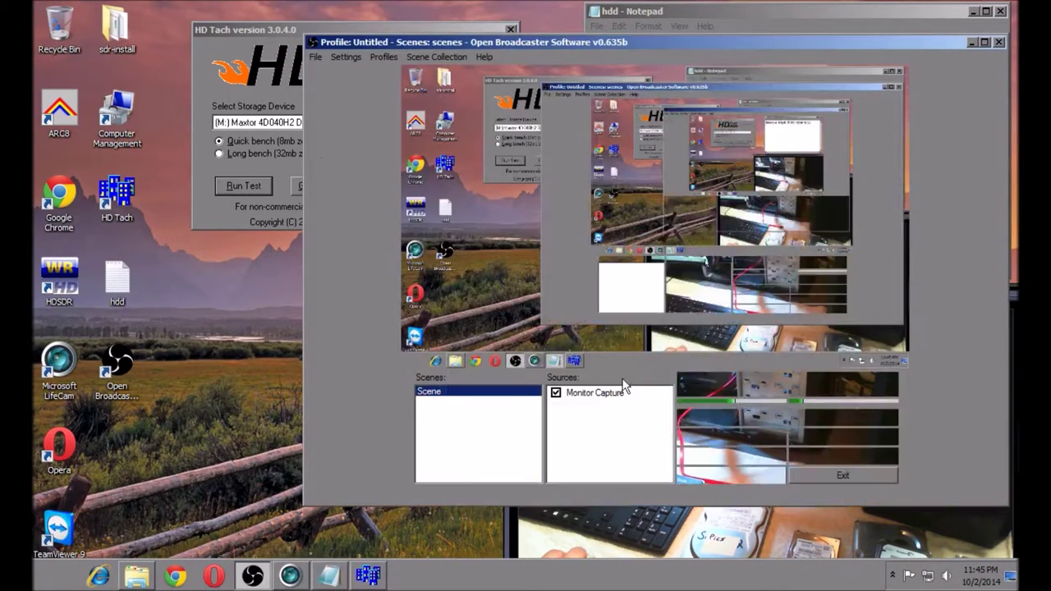
left_click(823, 435)
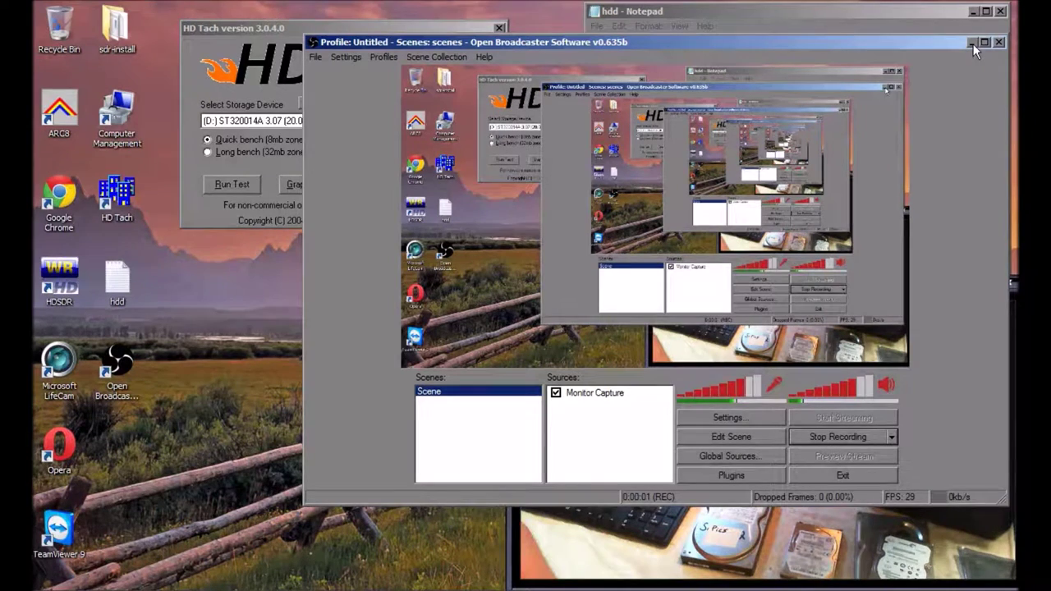
left_click(972, 43)
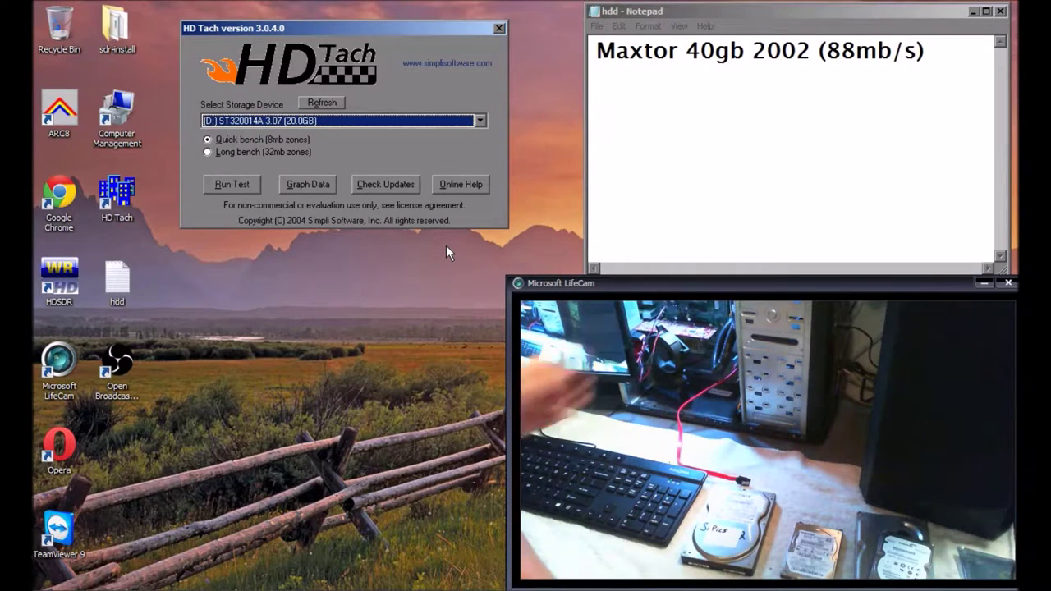
Switch to Opera to check the date for Seagate date code 03342, and minimize the browser.
mouse_move(300, 585)
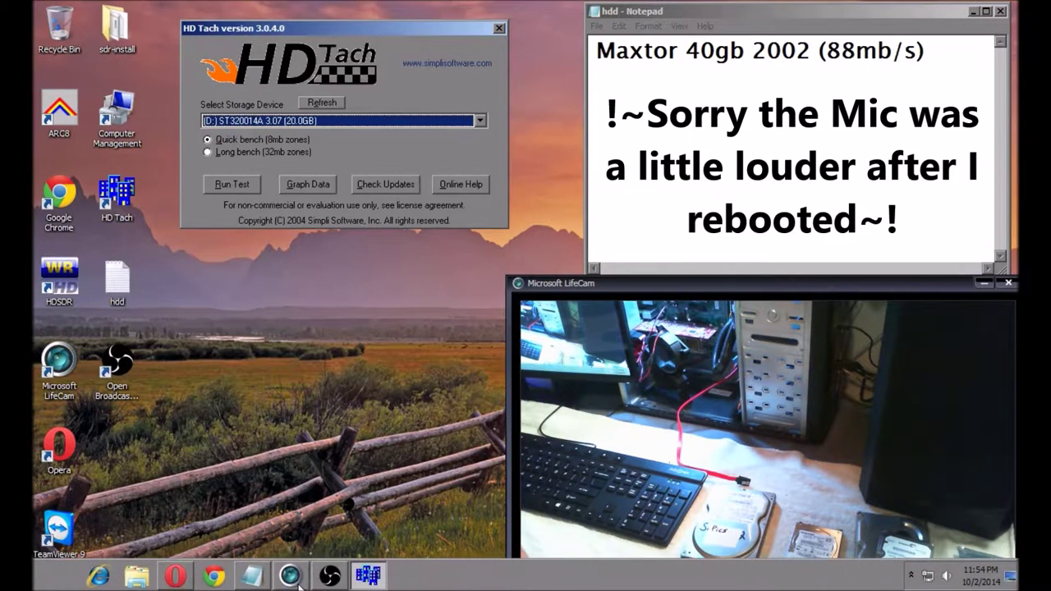
left_click(176, 576)
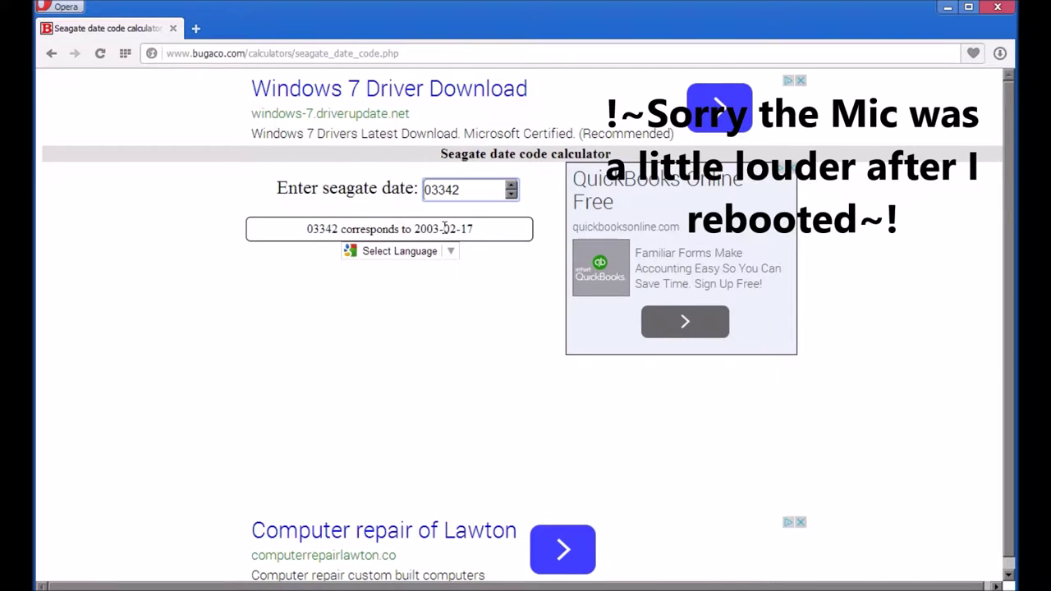
left_click(947, 6)
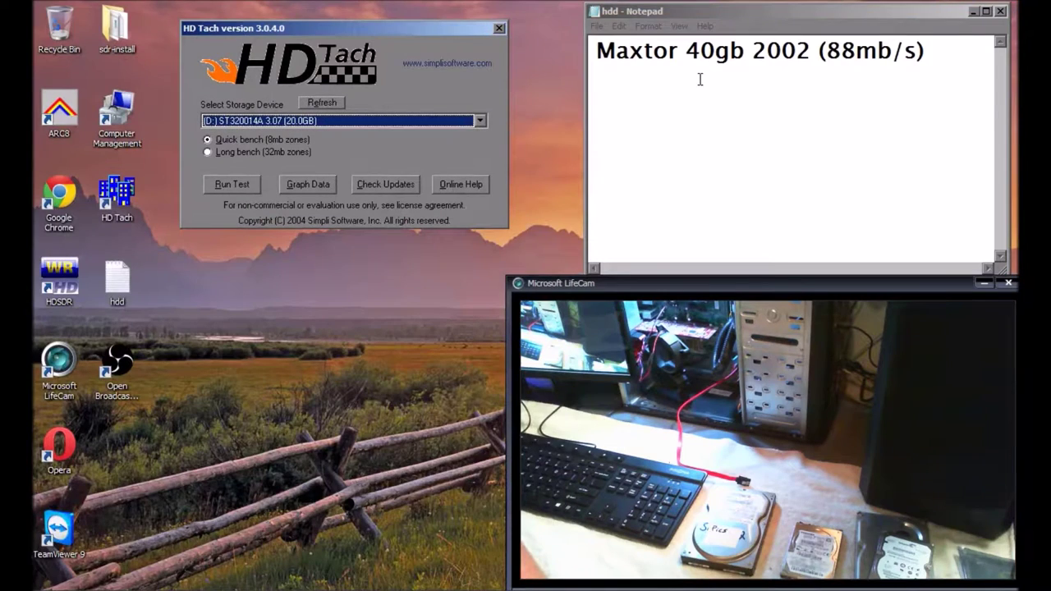
Add the line "Seagate 20gb 2003" directly below the Maxtor line in the hdd note.
left_click(921, 94)
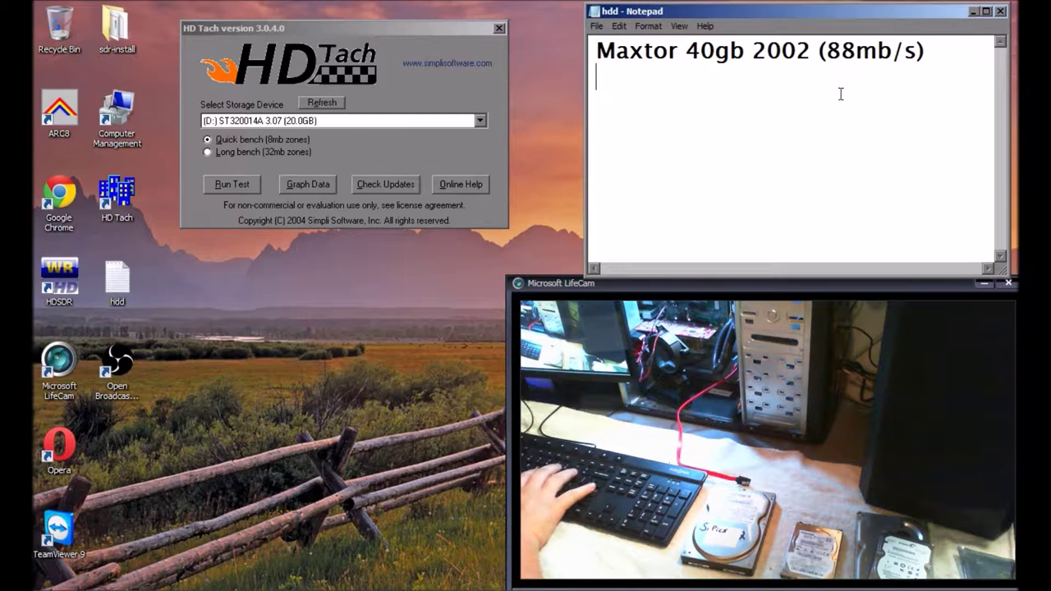
type("Sea")
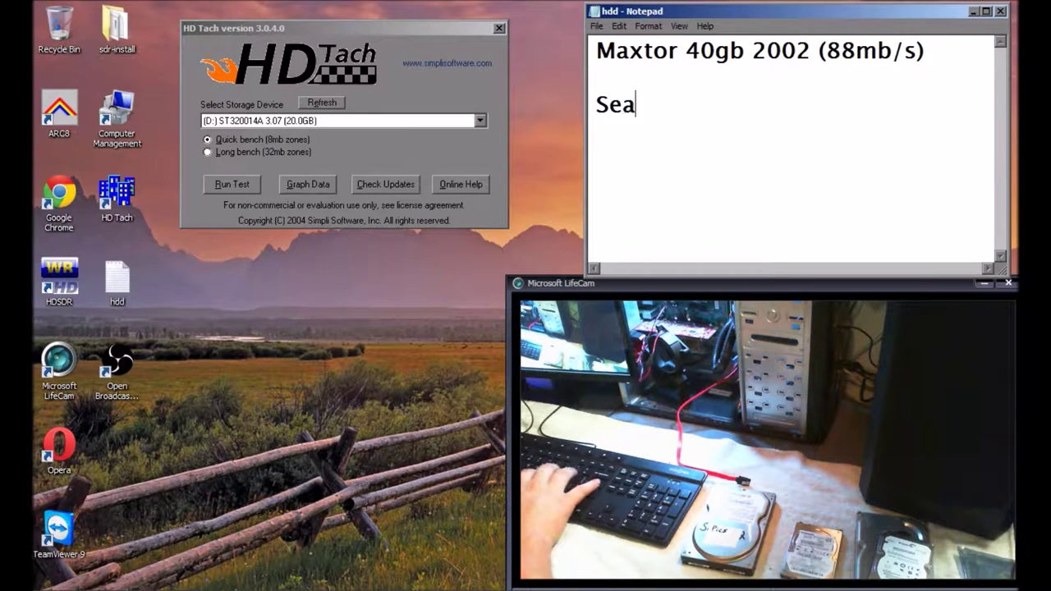
type("gate")
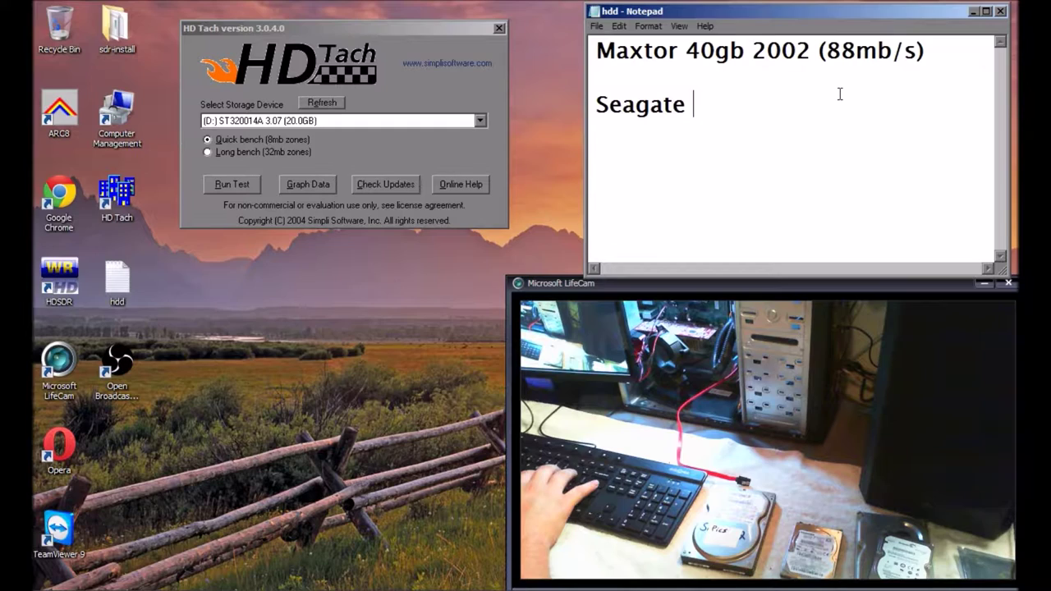
left_click(600, 103)
key("BackSpace")
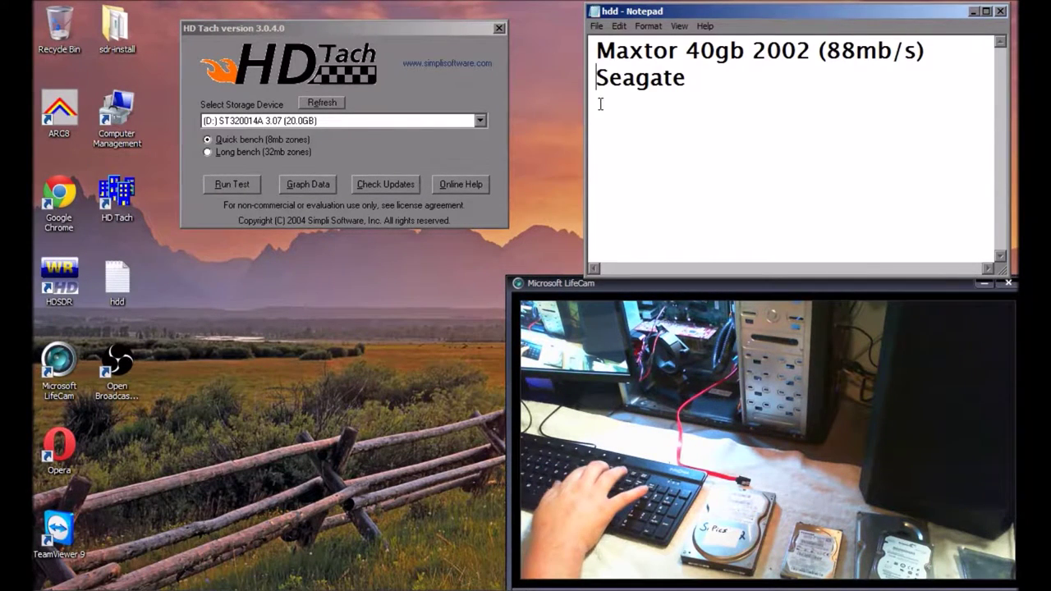
type("20")
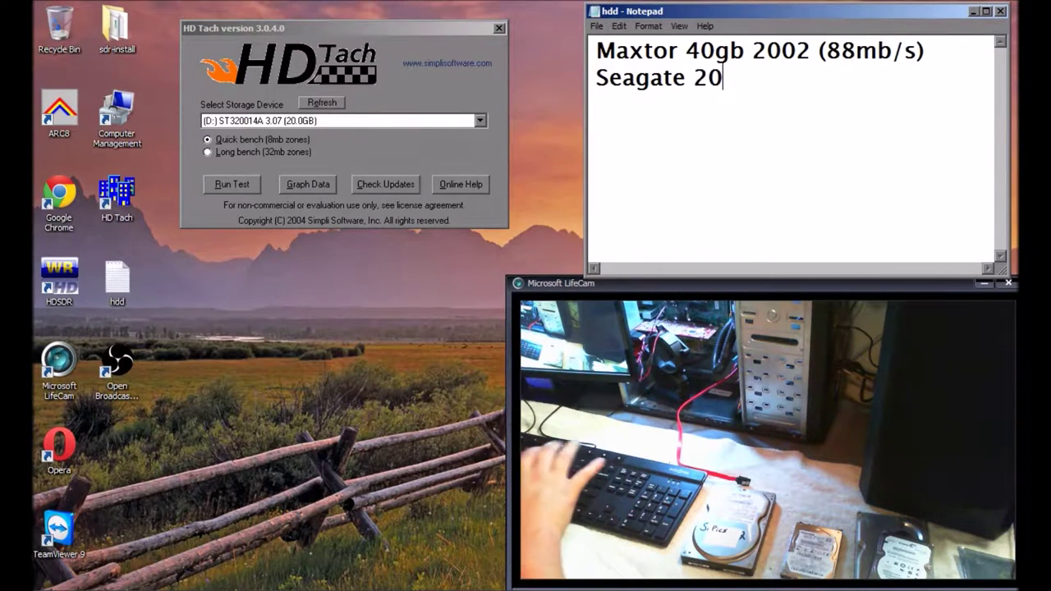
type("gb 2003")
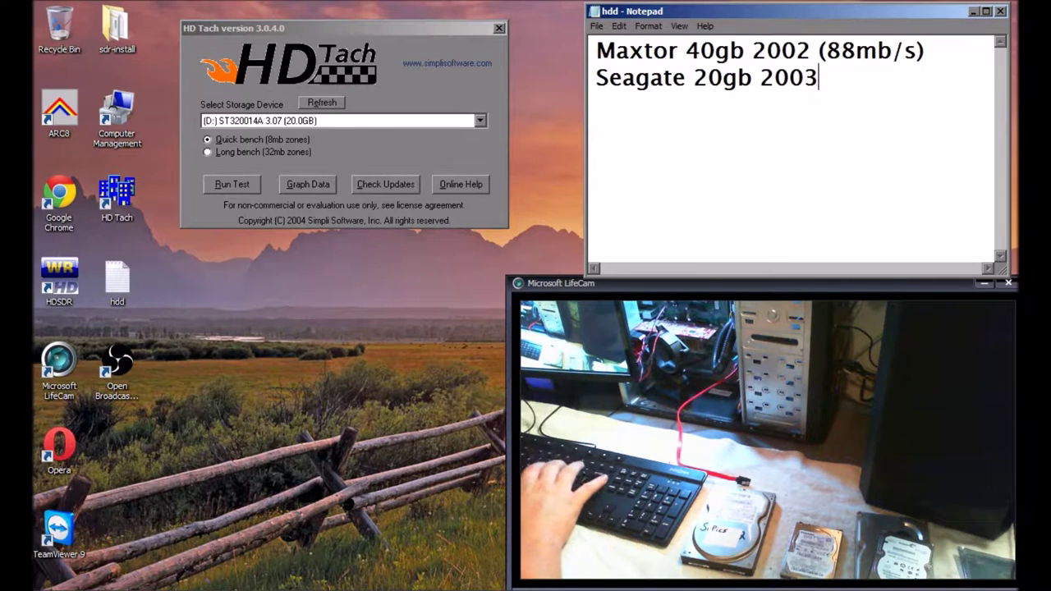
Insert the heading "IDE", enclosed in double quotation marks, on a new line above the Maxtor entry.
left_click(601, 49)
key("Return")
key("Up")
type("IDE")
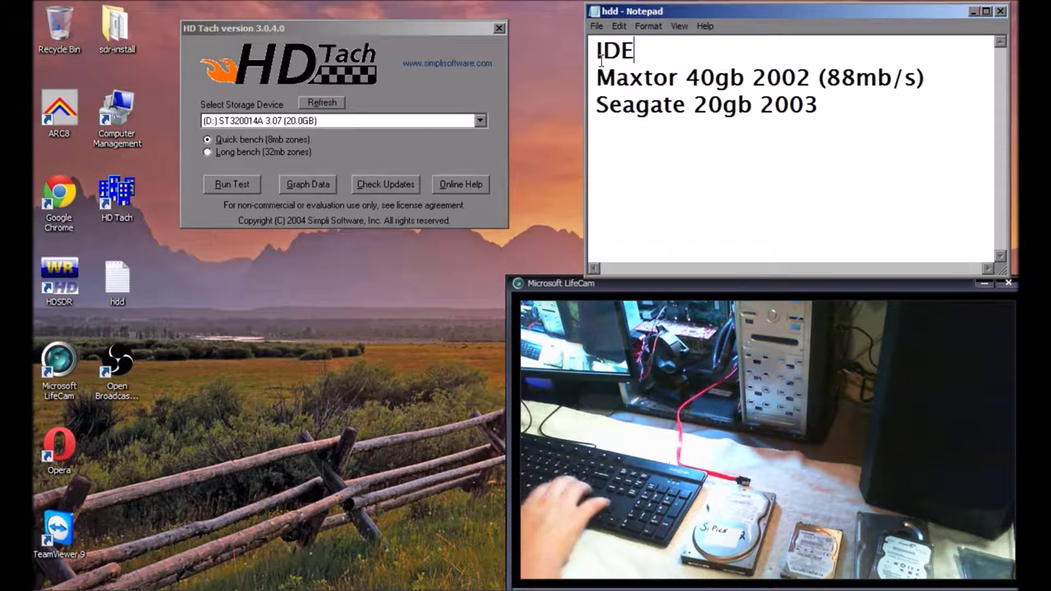
type("\"")
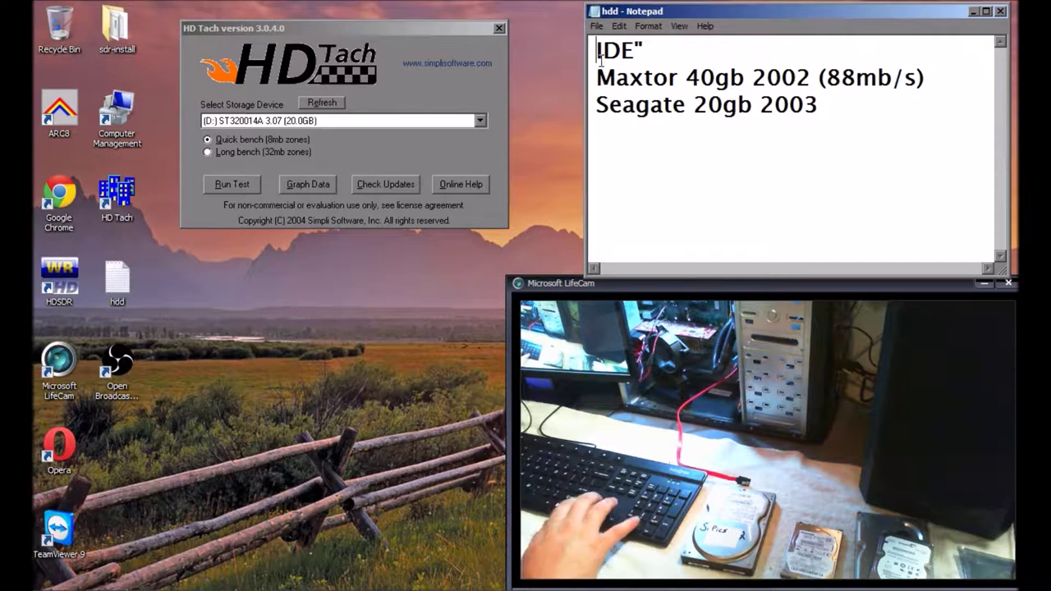
key("Home")
type("\"")
Add a space and an opening parenthesis at the end of the Seagate line in the note.
key("Down")
key("Down")
key("Right")
key("Right")
key("Right")
key("Right")
key("Right")
key("Right")
key("Right")
key("Right")
key("Right")
key("Right")
key("Right")
key("Right")
key("End")
type("(")
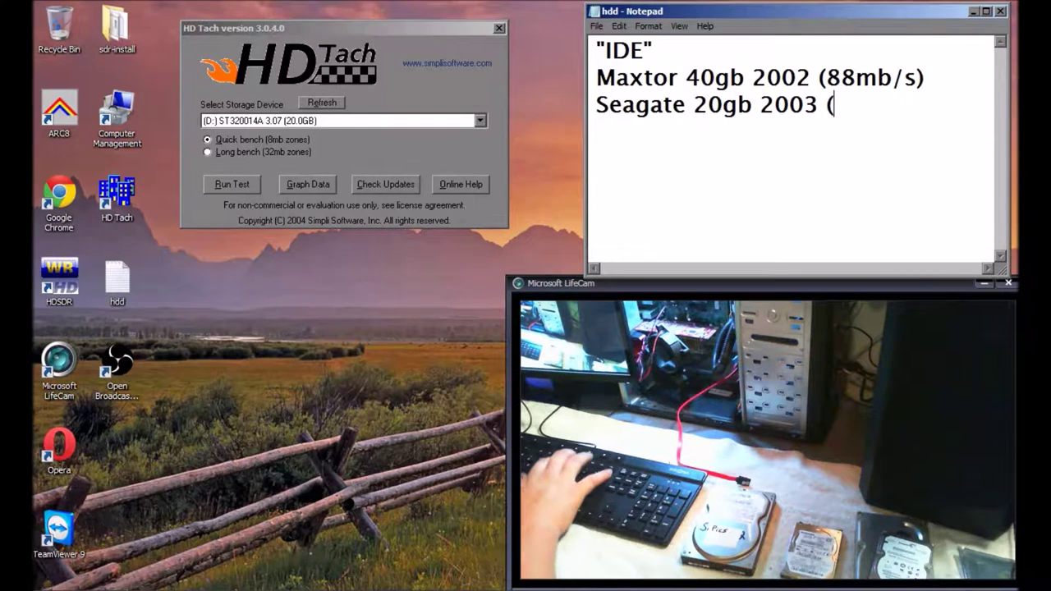
Refresh the storage devices in HD Tach, select the ST320014A drive, and run the quick bench test on it.
left_click(331, 100)
left_click(263, 123)
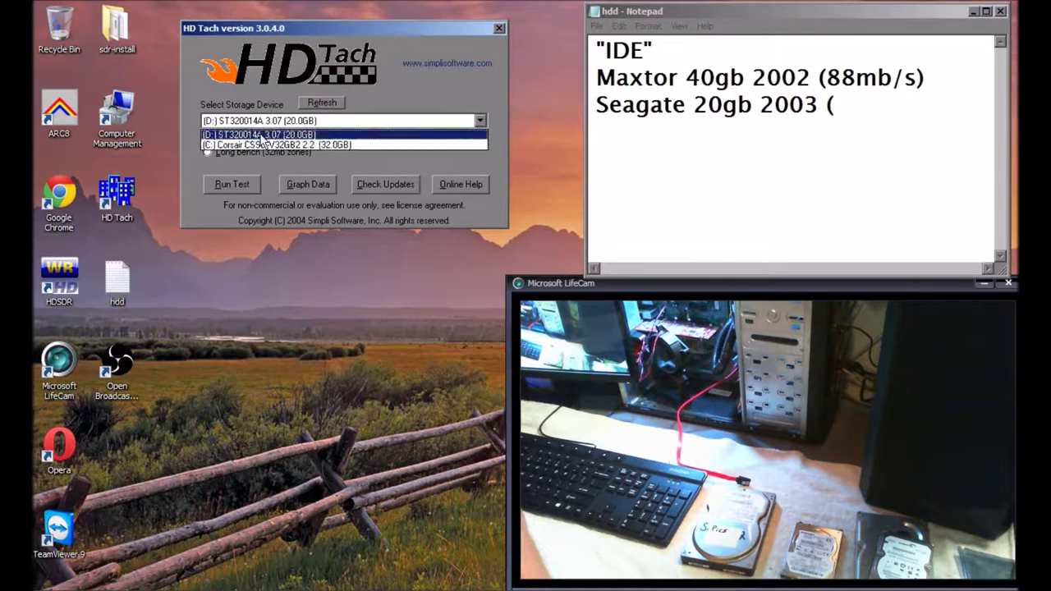
left_click(260, 134)
left_click(234, 187)
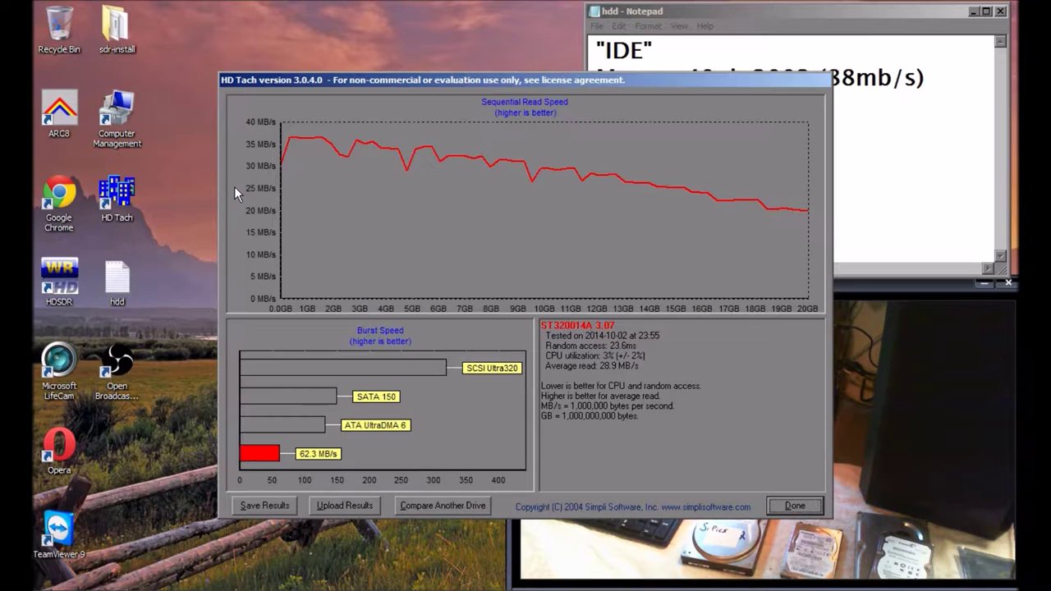
Complete the Seagate line in the hdd note with "62.3mb/s)", start a new line below it, and close the ST320014A test results.
left_click_drag(459, 78, 315, 56)
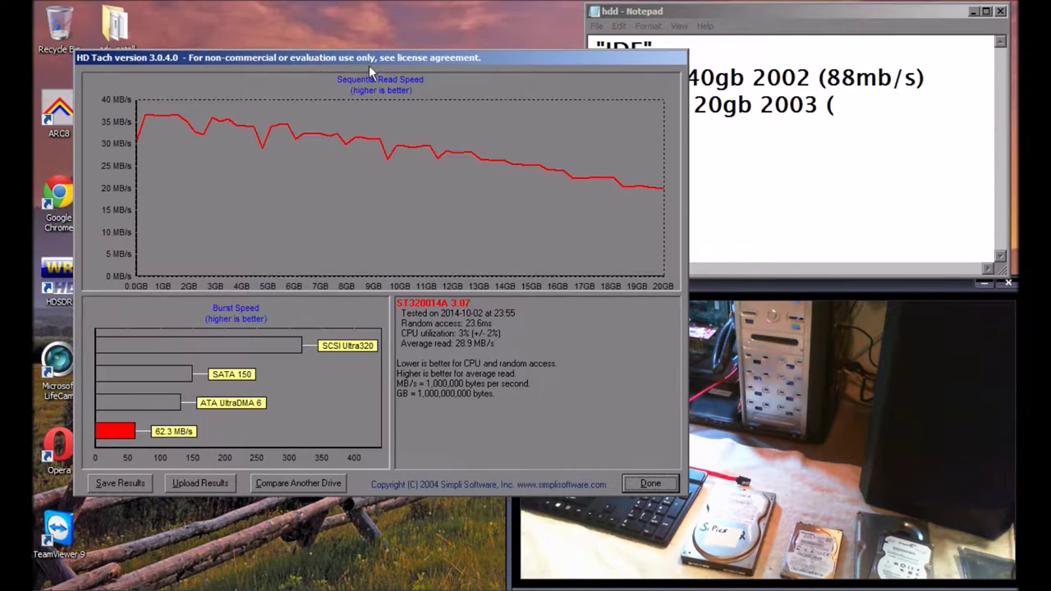
left_click(704, 12)
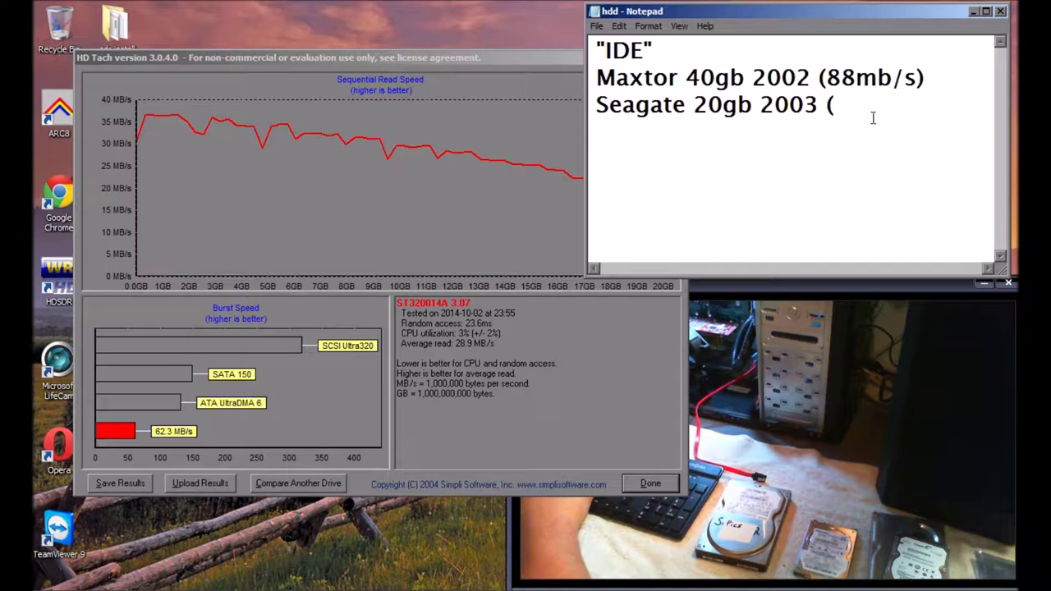
type("62")
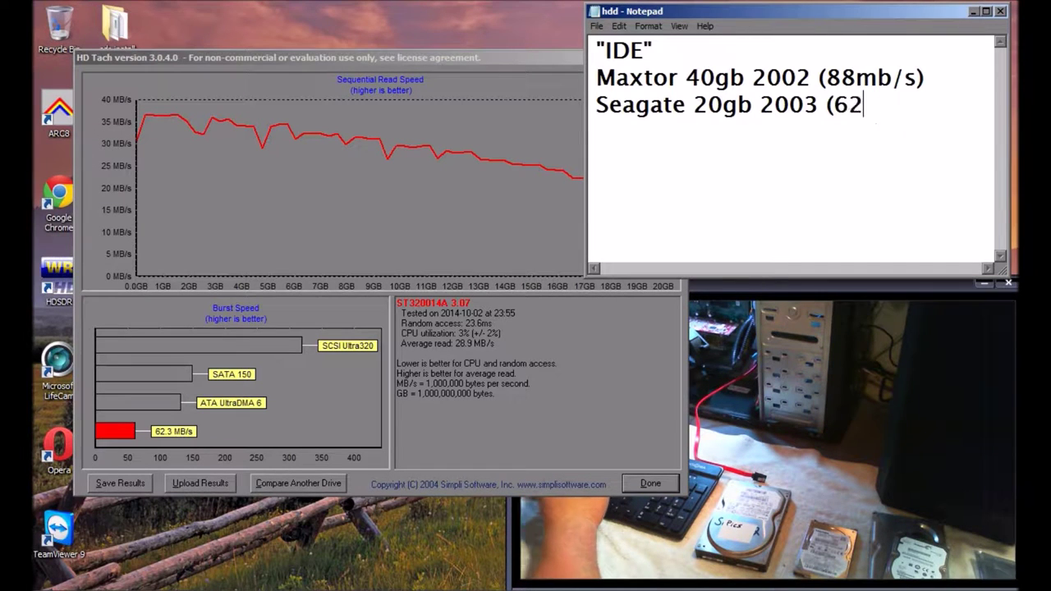
type(".3")
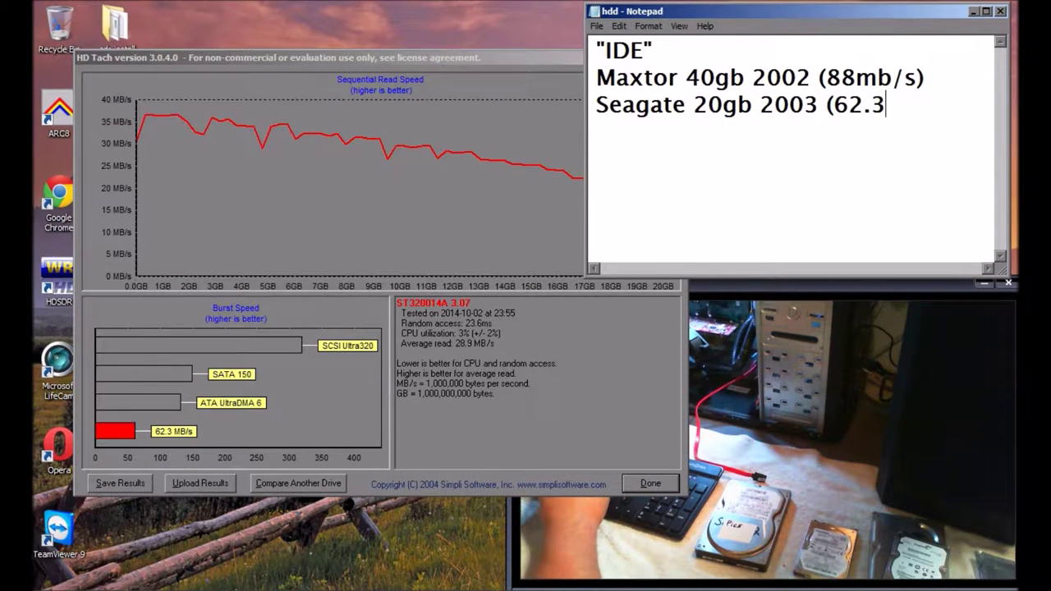
type("mb/s)")
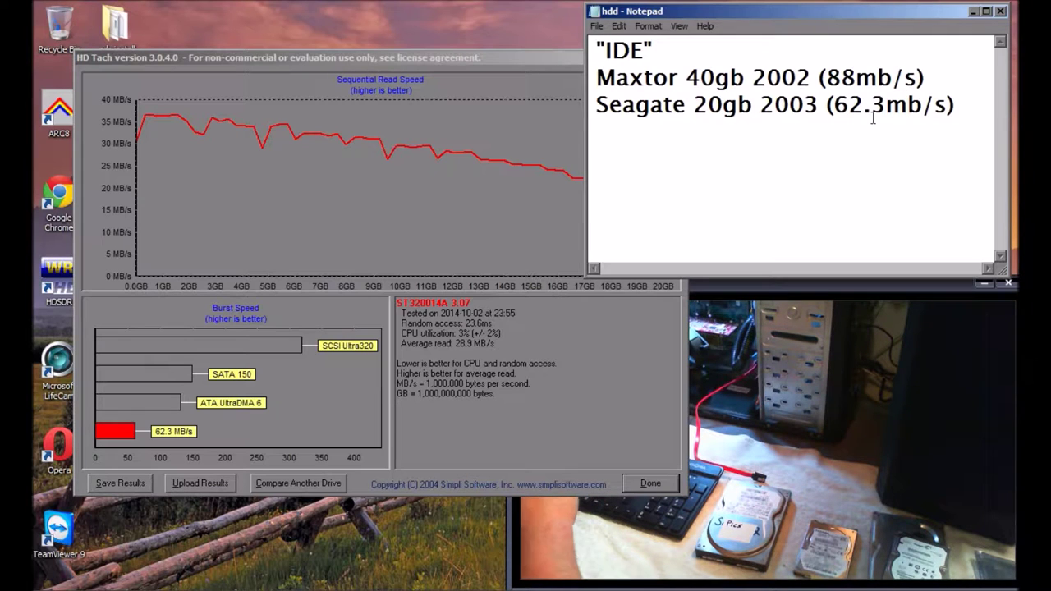
key("Return")
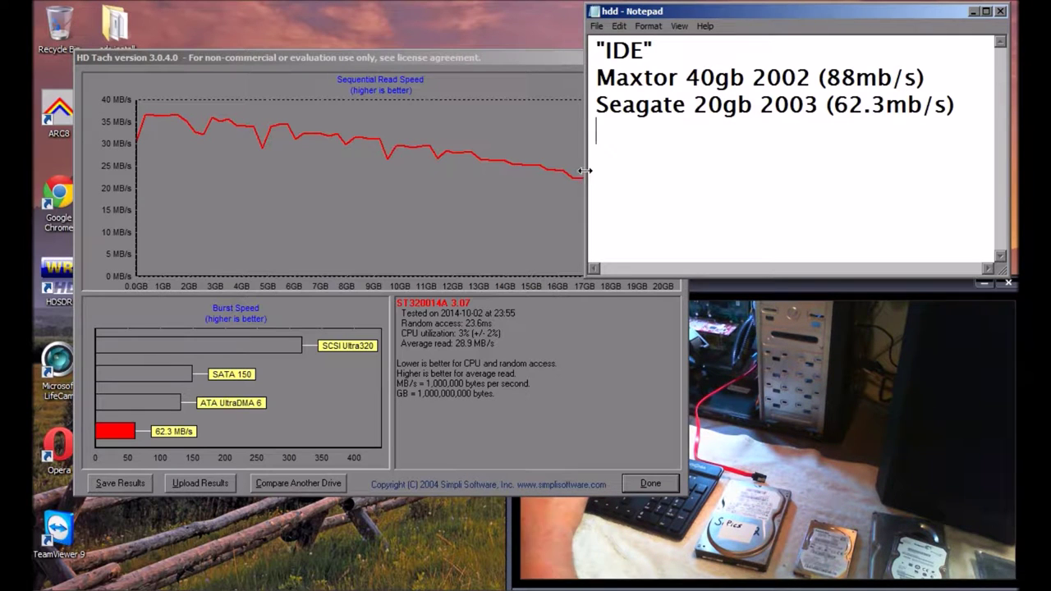
left_click(309, 298)
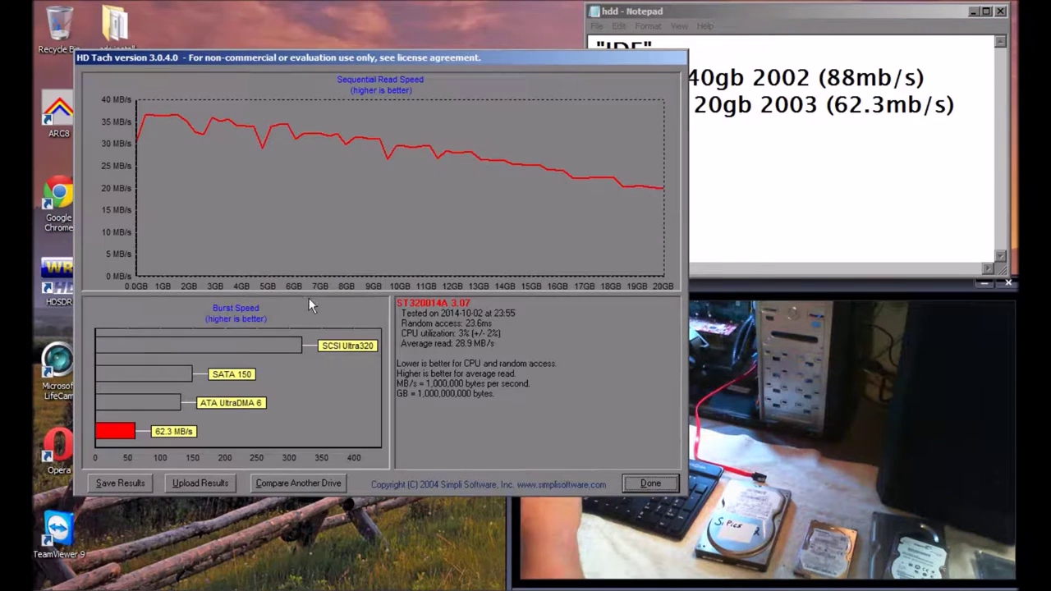
left_click(650, 483)
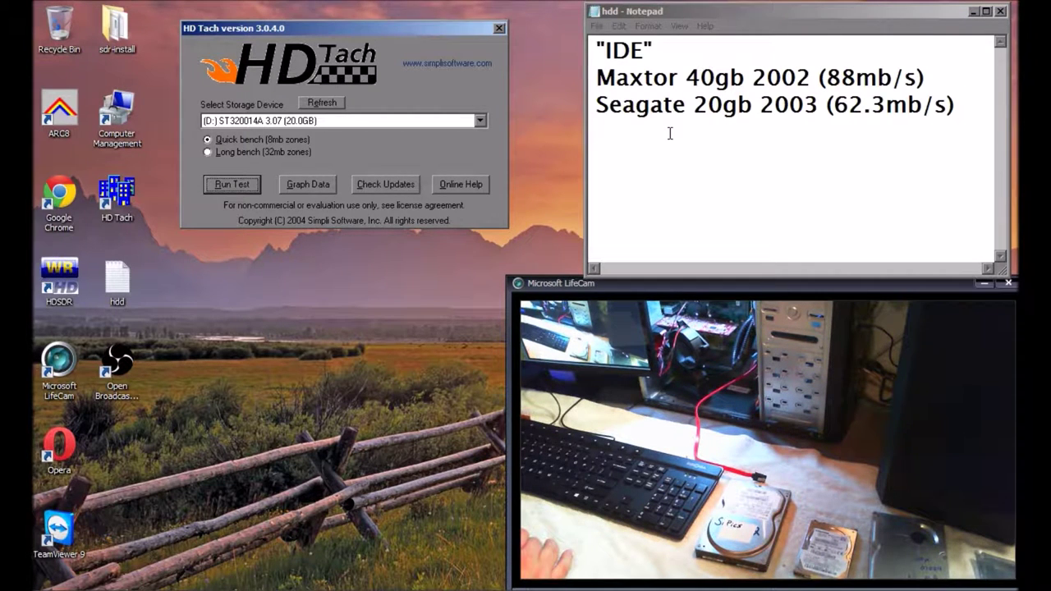
left_click(670, 133)
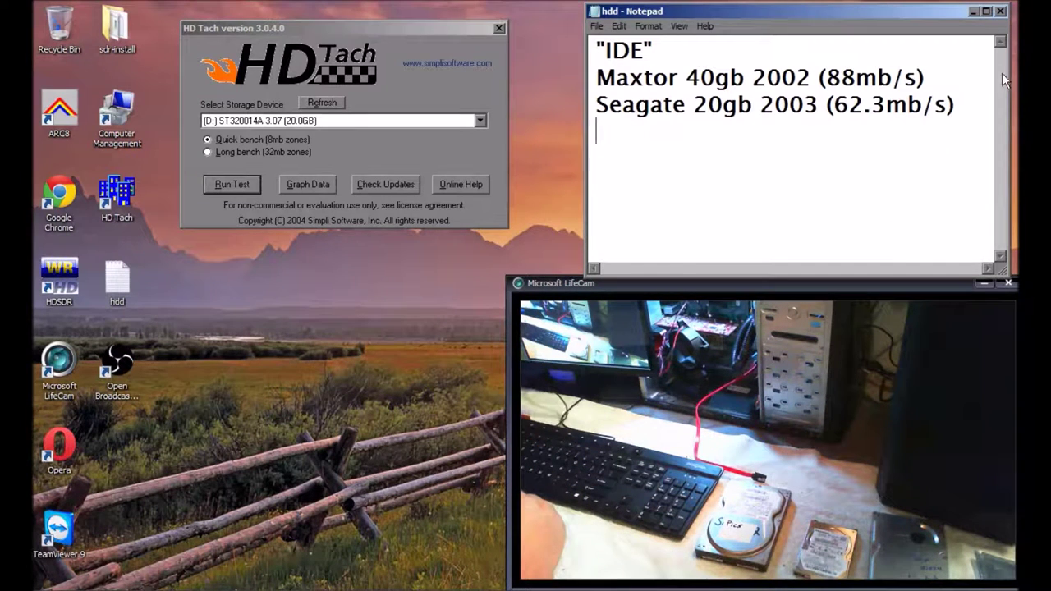
mouse_move(402, 586)
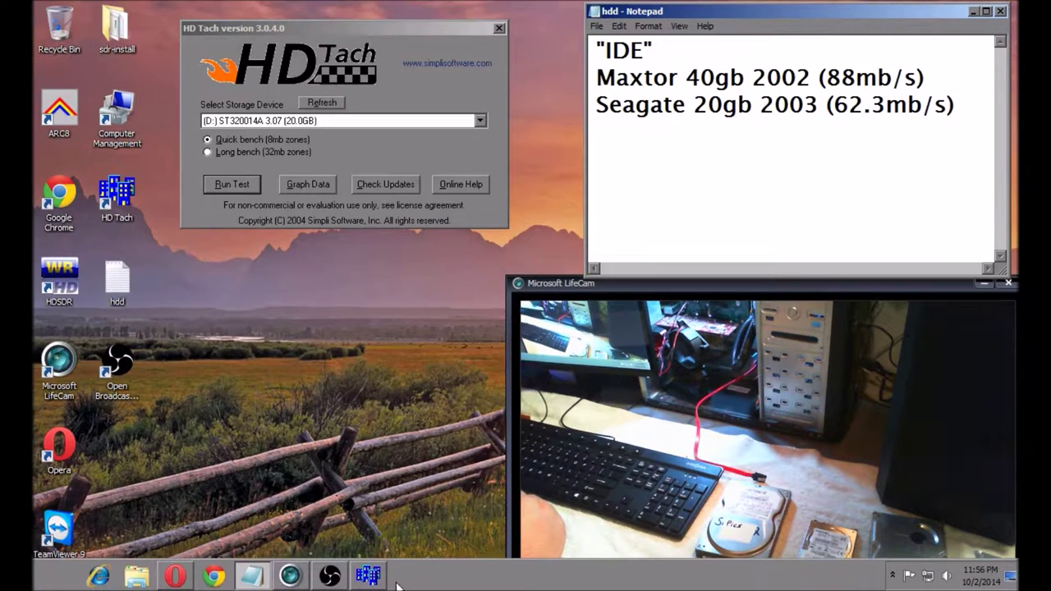
left_click(329, 578)
left_click(808, 436)
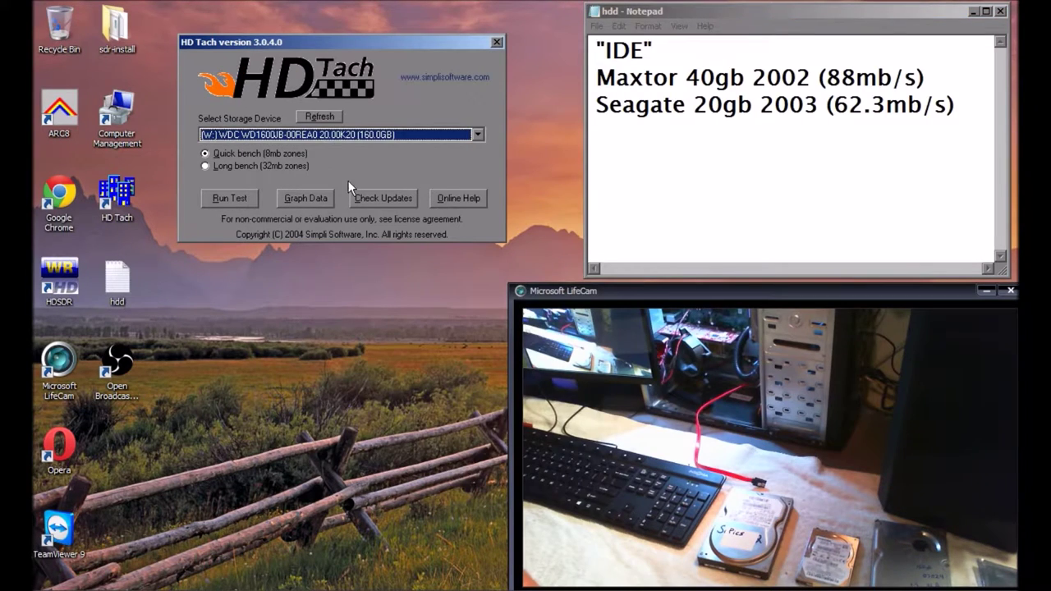
Refresh the storage devices in HD Tach and add the line "WD 160gb 2007 (" below the Seagate entry in the hdd note.
left_click(318, 115)
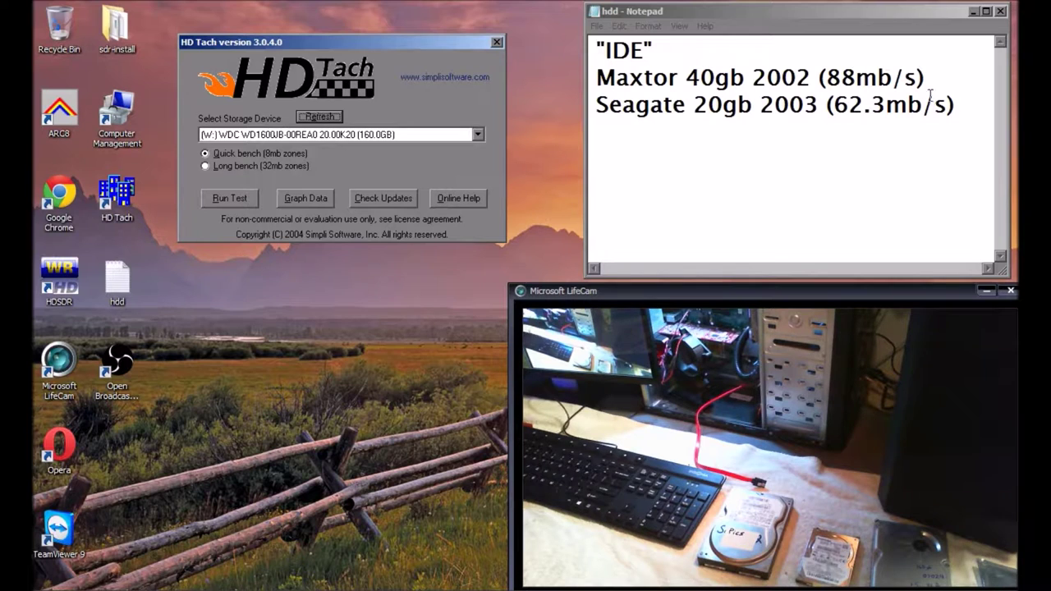
left_click(964, 104)
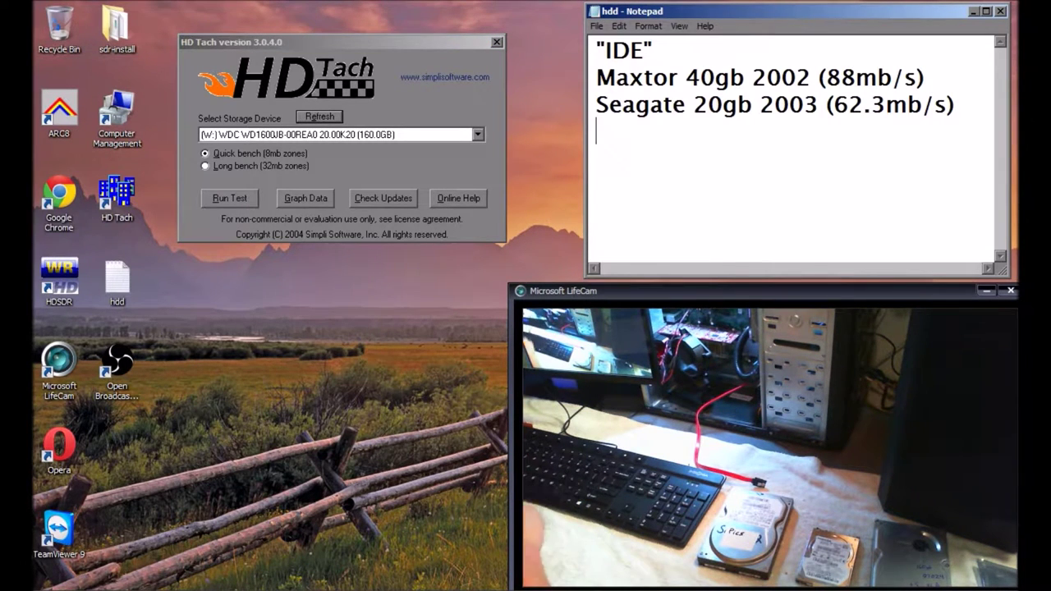
key("Return")
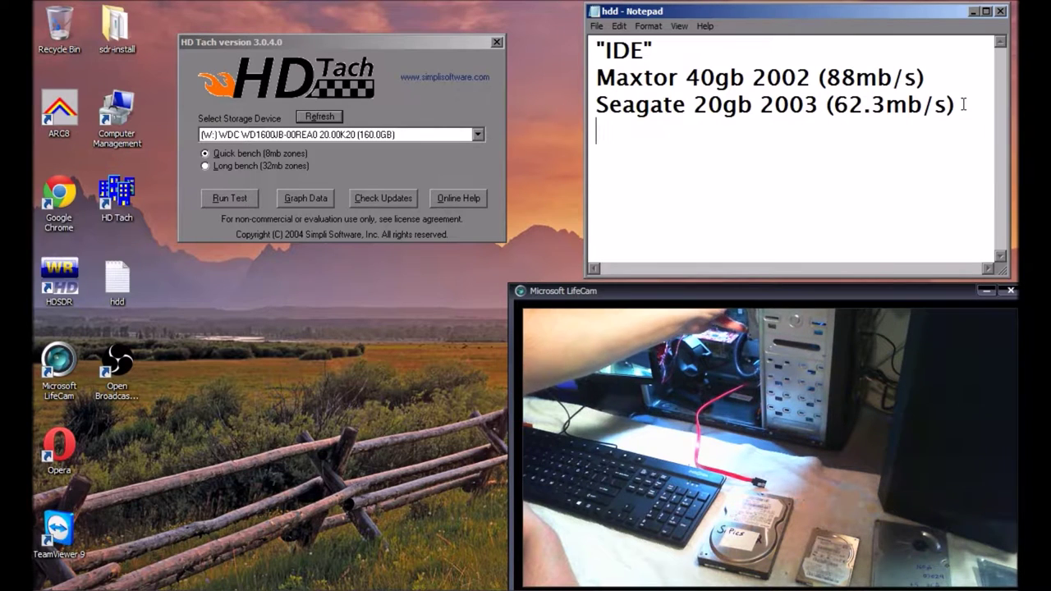
key("Return")
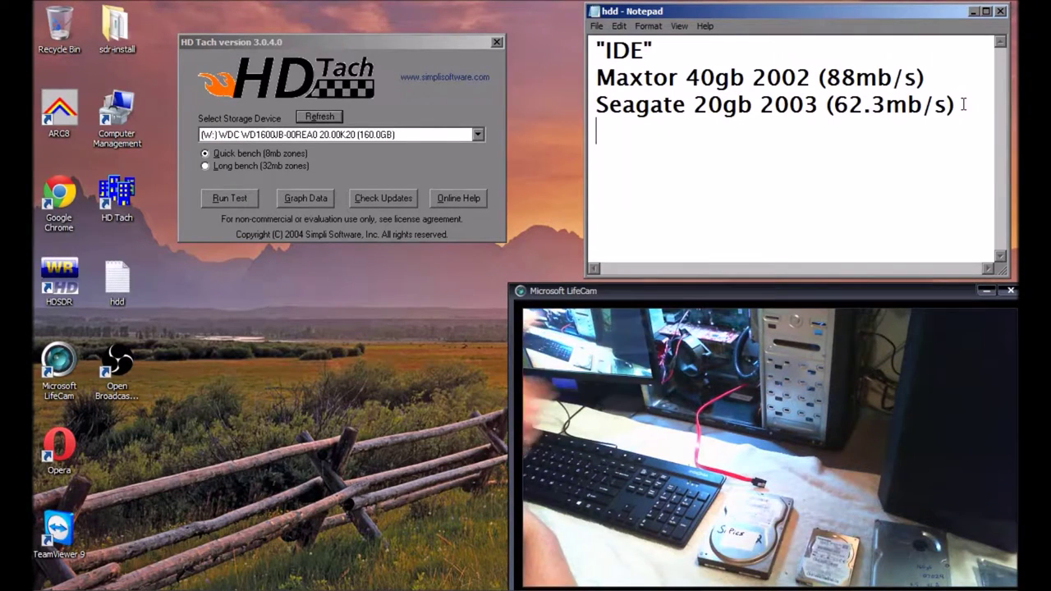
type("WD ")
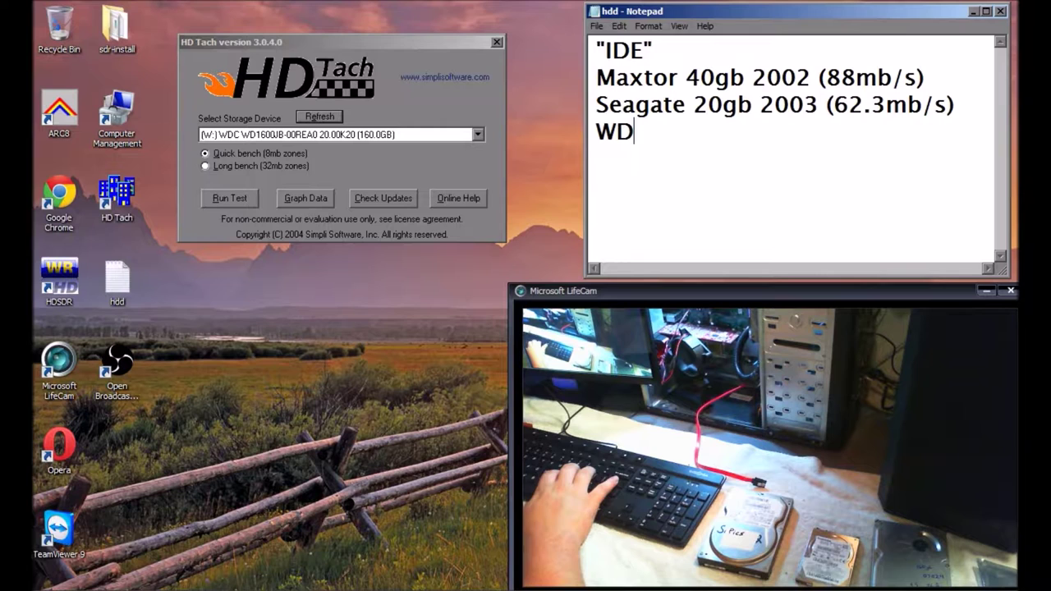
type("1")
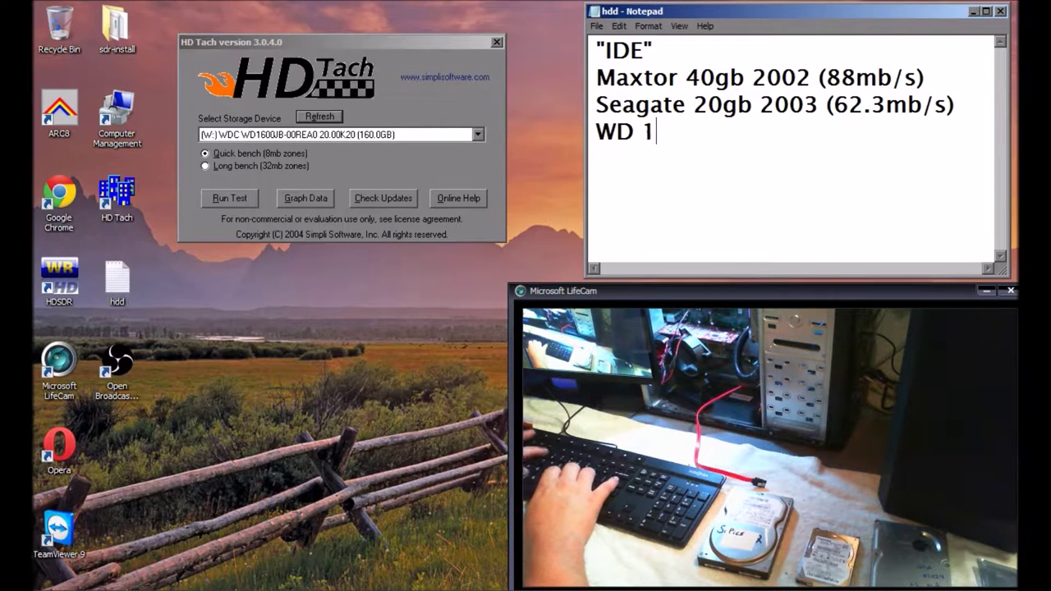
type("60gb 2007")
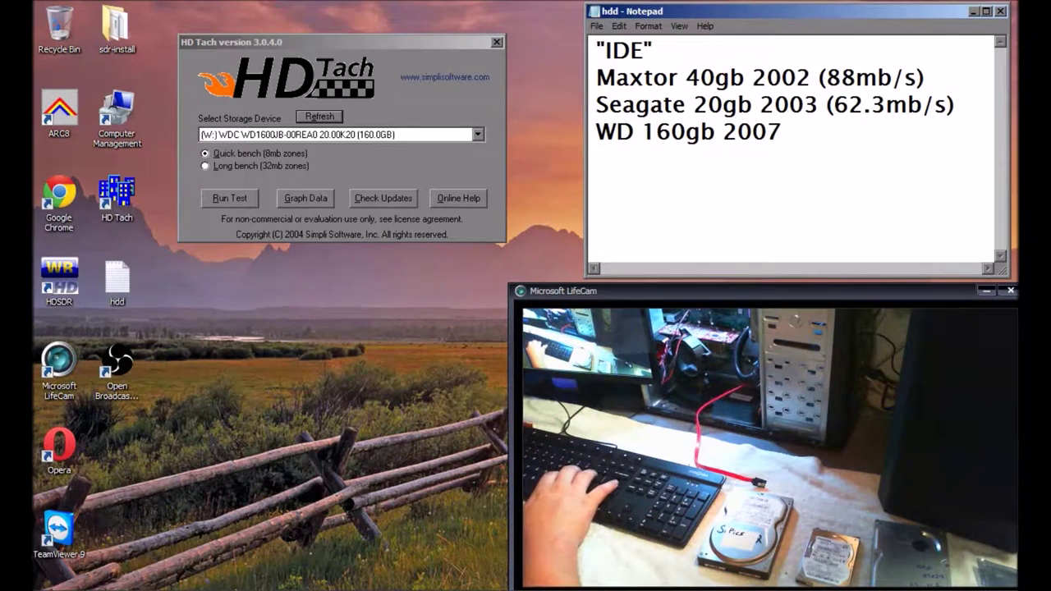
type("(")
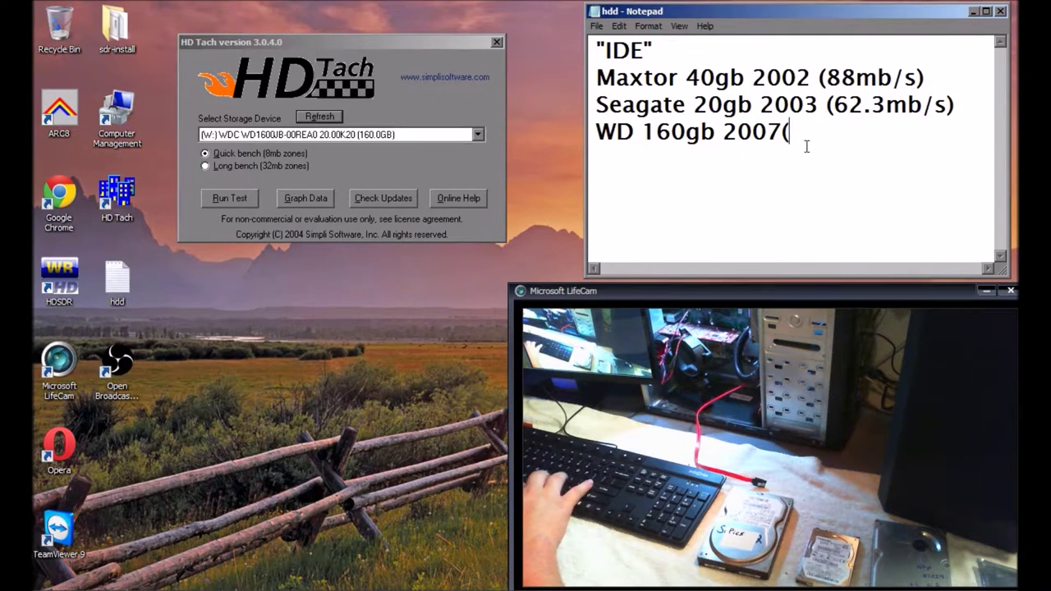
left_click(782, 133)
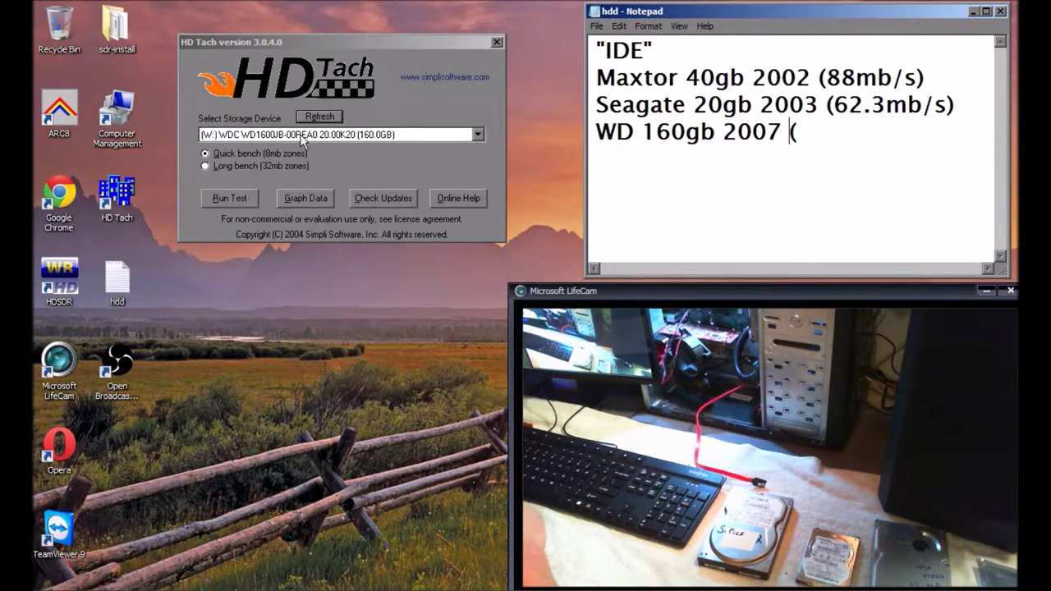
Run the quick bench test on the WDC WD1600JB drive in HD Tach and move its results clear of the note.
left_click(219, 199)
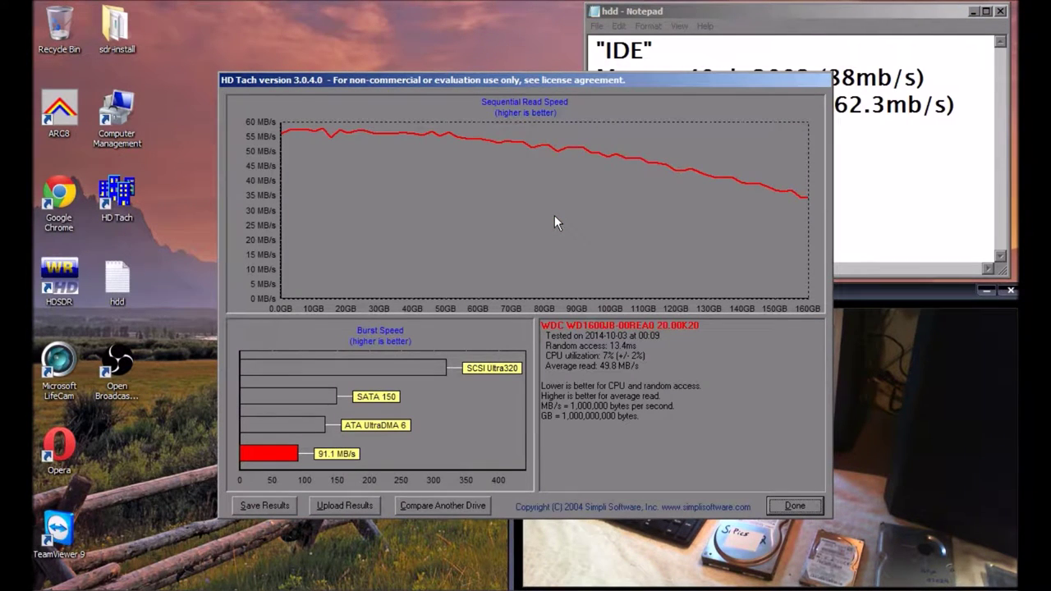
left_click_drag(540, 80, 423, 131)
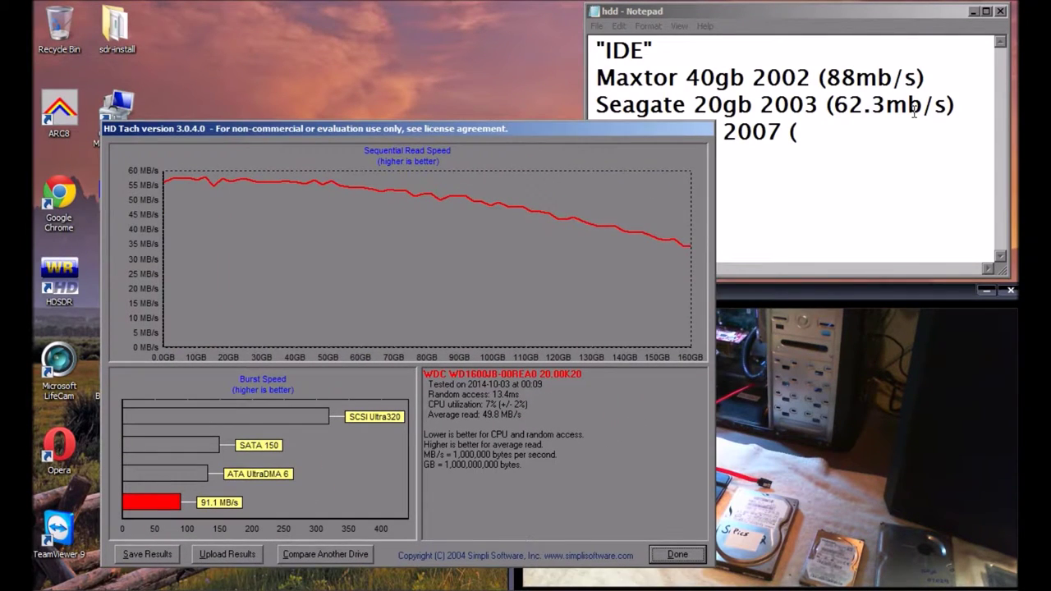
Move the WD entry's opening parenthesis to its own line in the hdd note and extend it to "([8mb-zone 91.1mb/s / ".
left_click(829, 146)
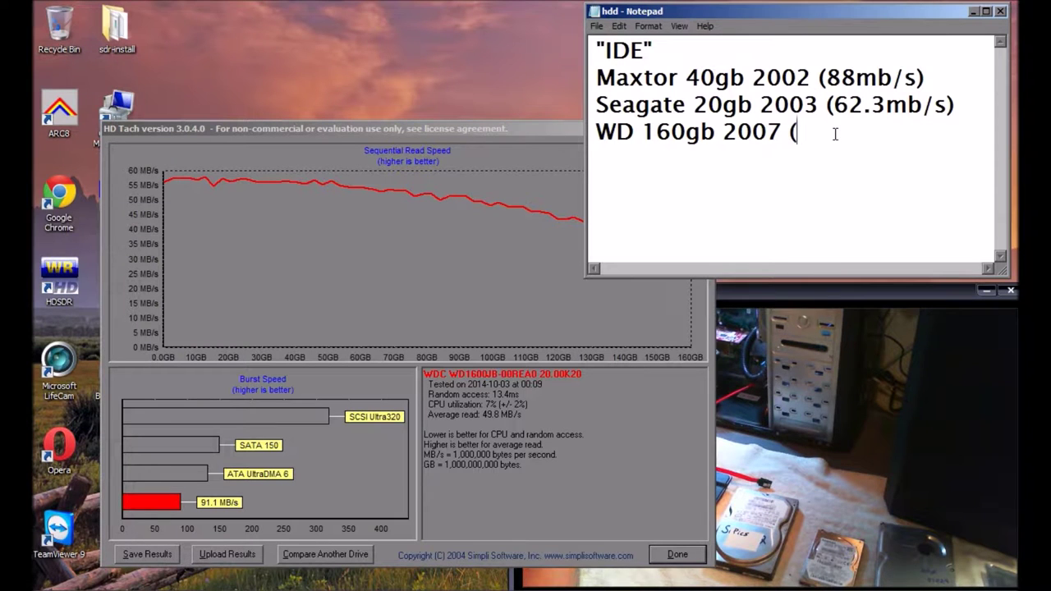
type("[")
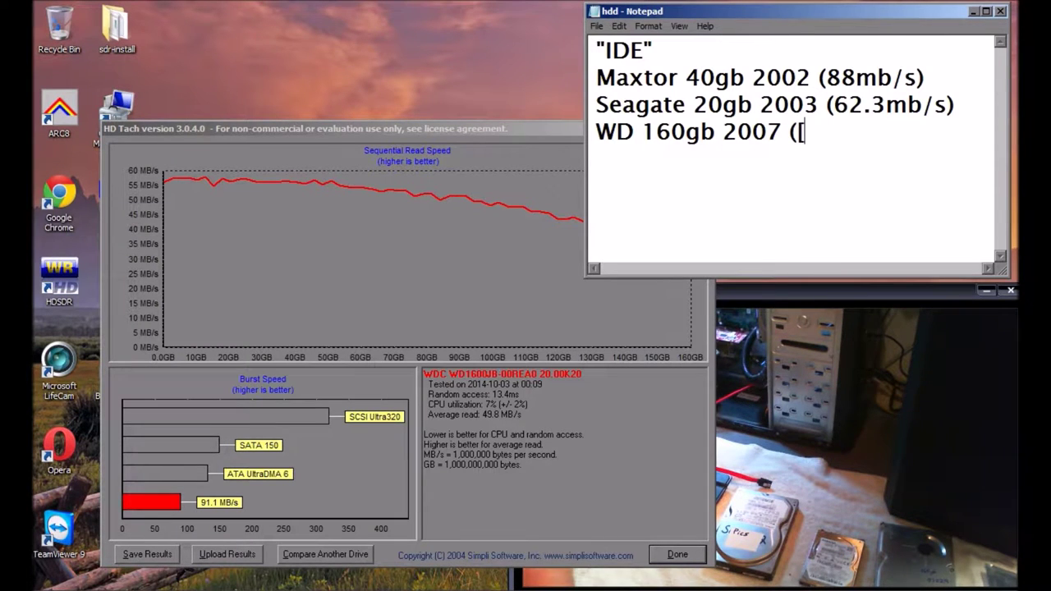
type("8mbzone")
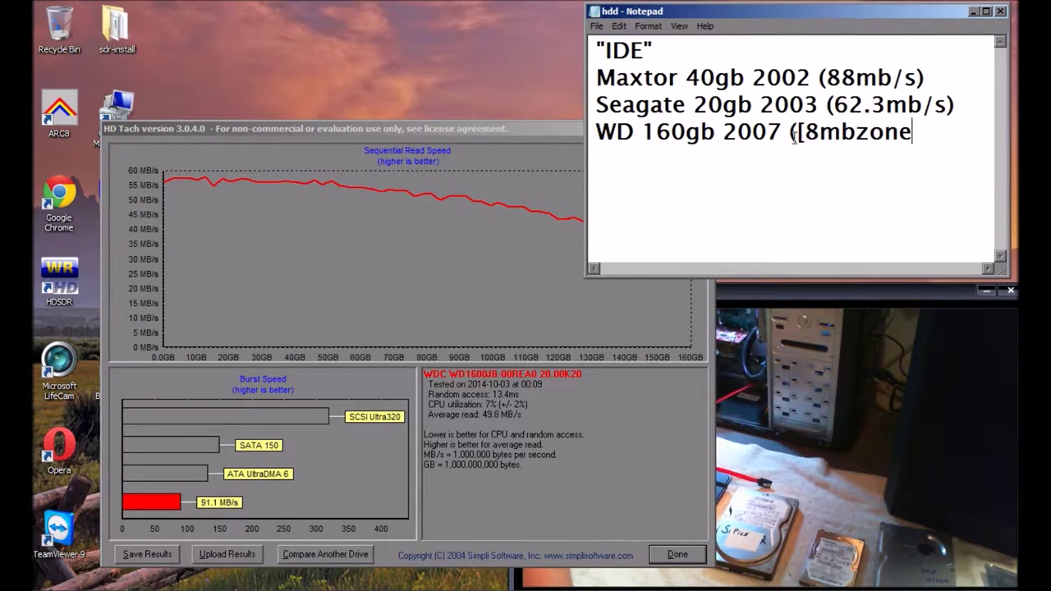
key("Return")
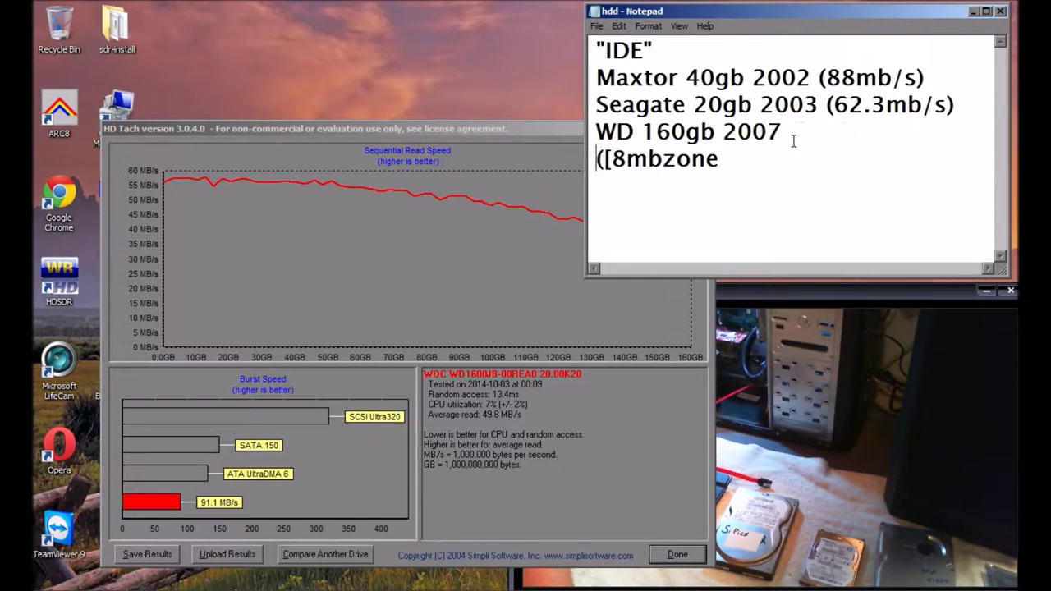
left_click(662, 159)
type("-")
left_click(749, 162)
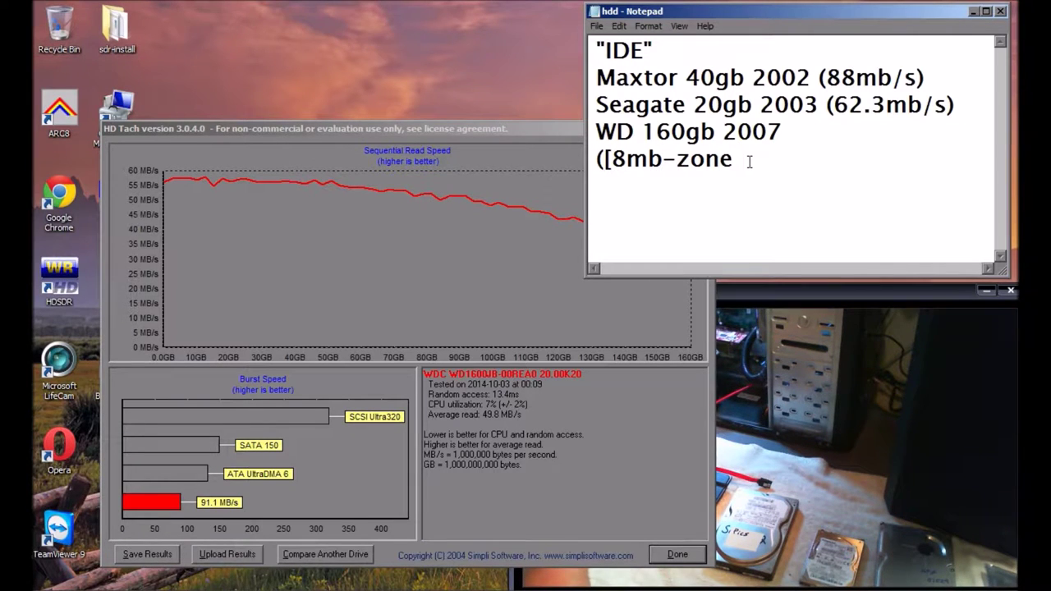
type("91.1m")
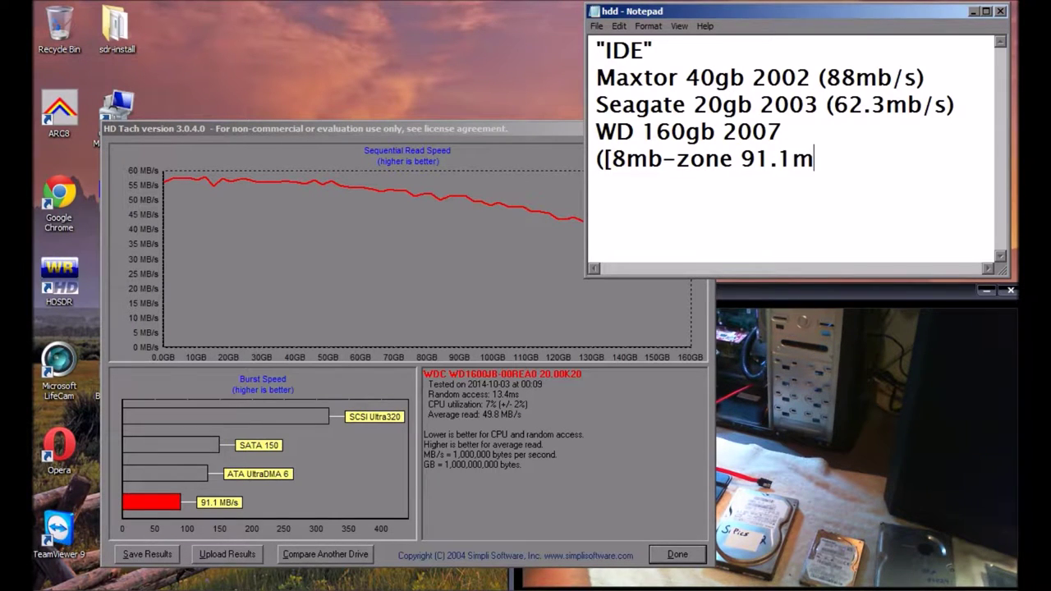
type("b/s")
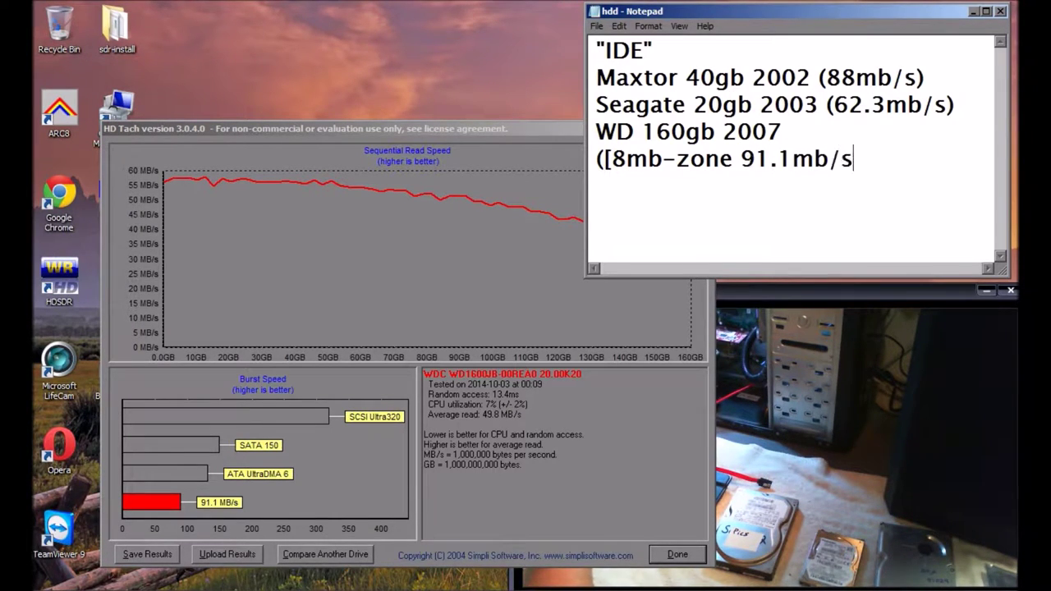
type("  /")
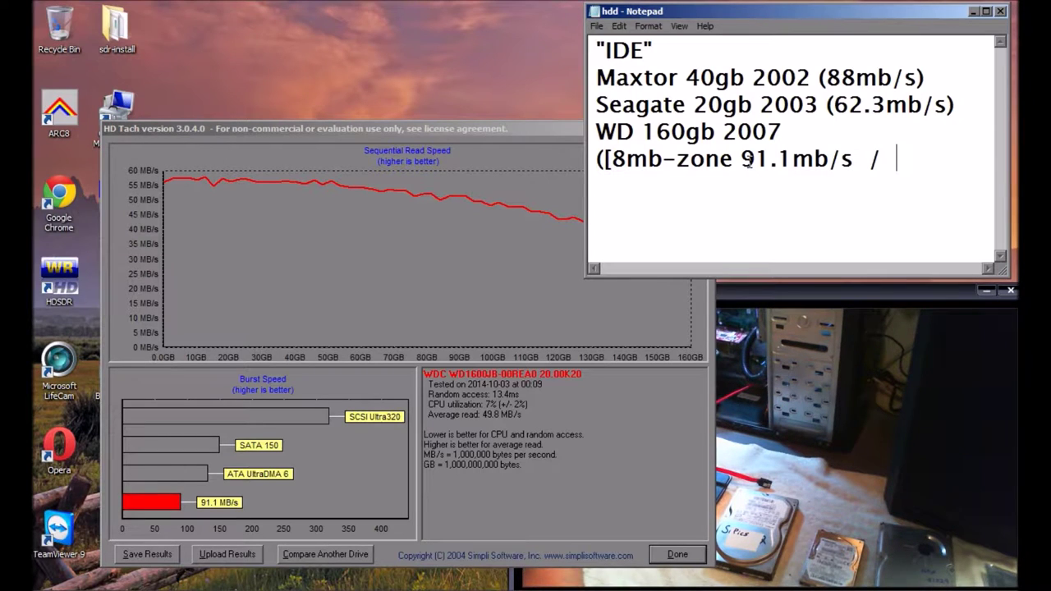
Close the quick bench results and run the long bench test with 32mb zones on the WDC WD1600JB drive.
left_click(671, 553)
left_click(250, 137)
left_click(249, 152)
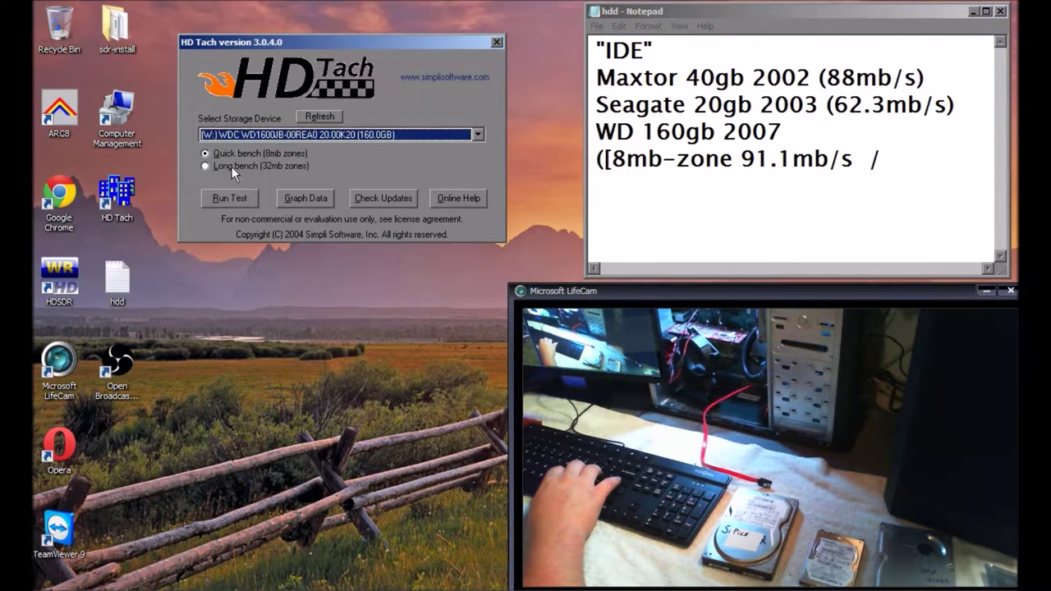
left_click(232, 166)
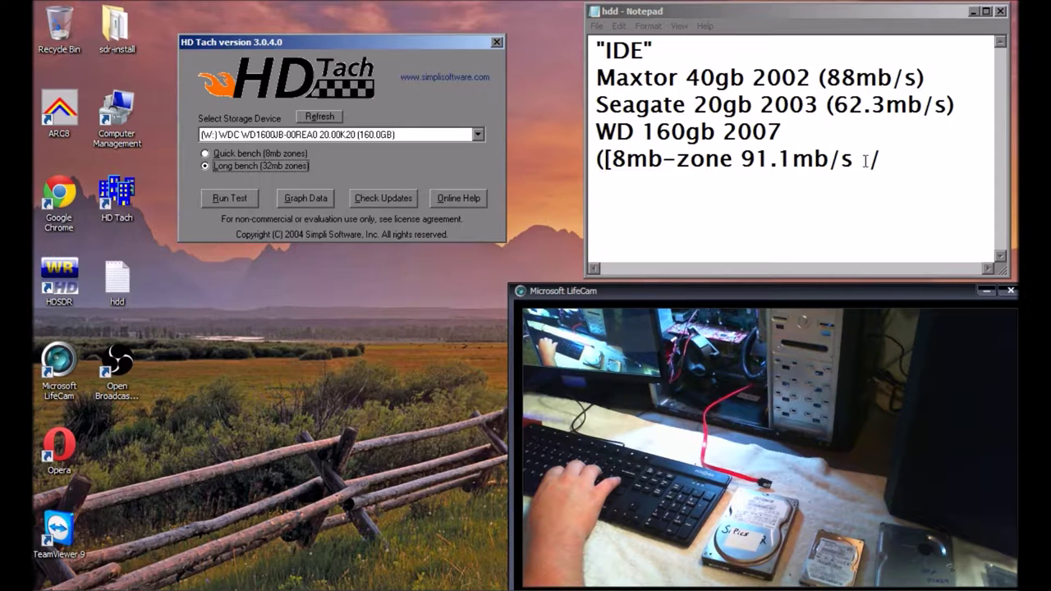
left_click(240, 198)
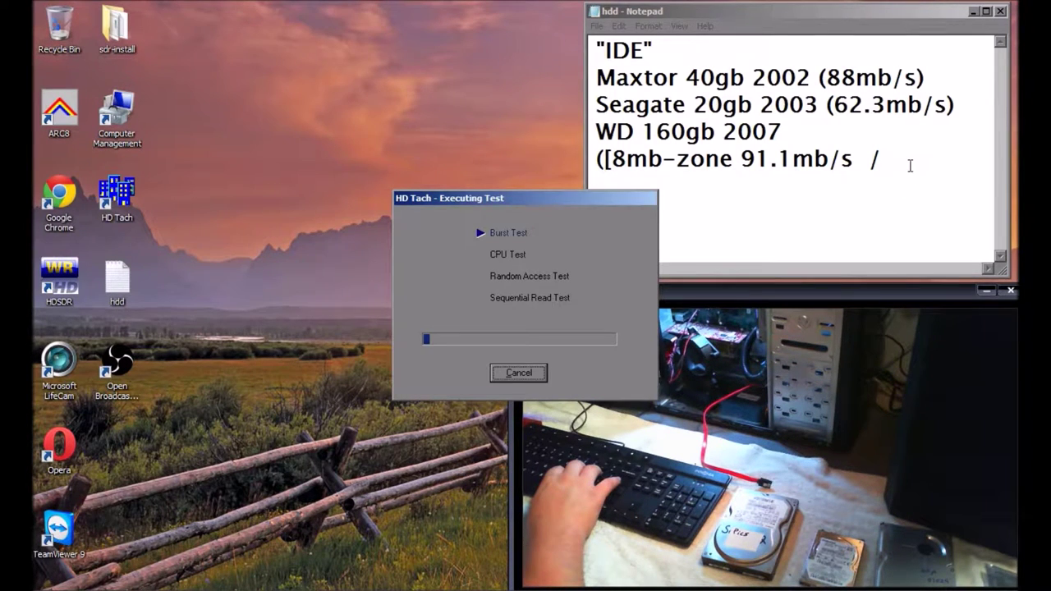
Append "32mb-zone" to the end of the WD speed line in the hdd note.
left_click(909, 161)
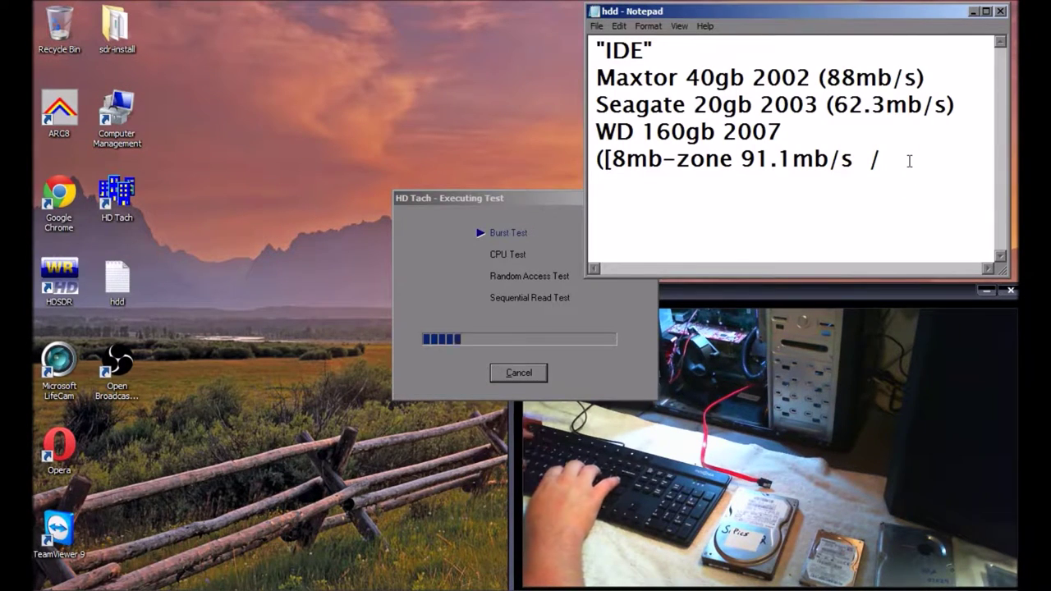
type("32")
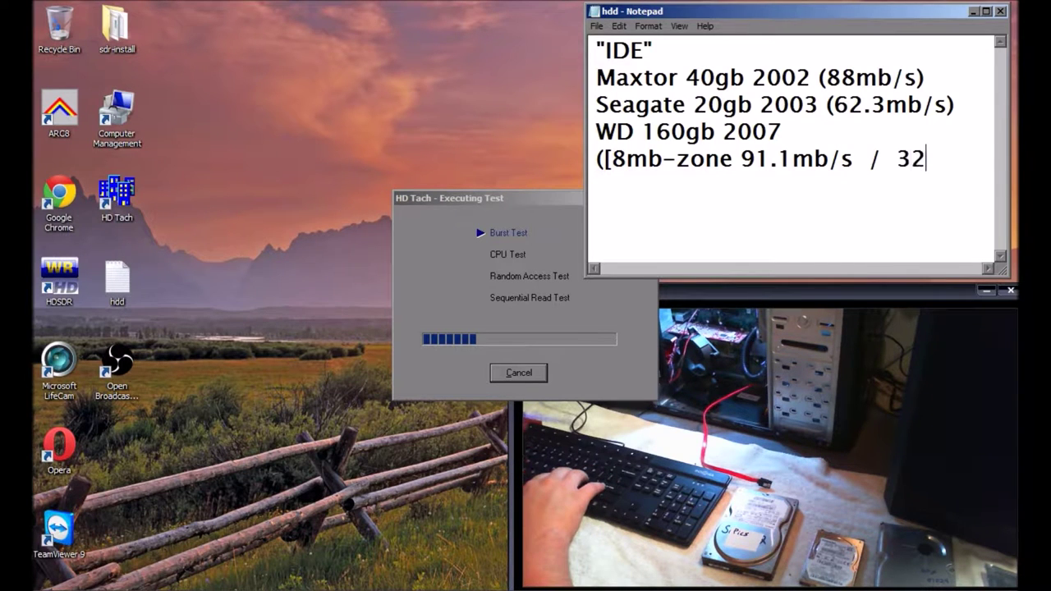
type("mb-")
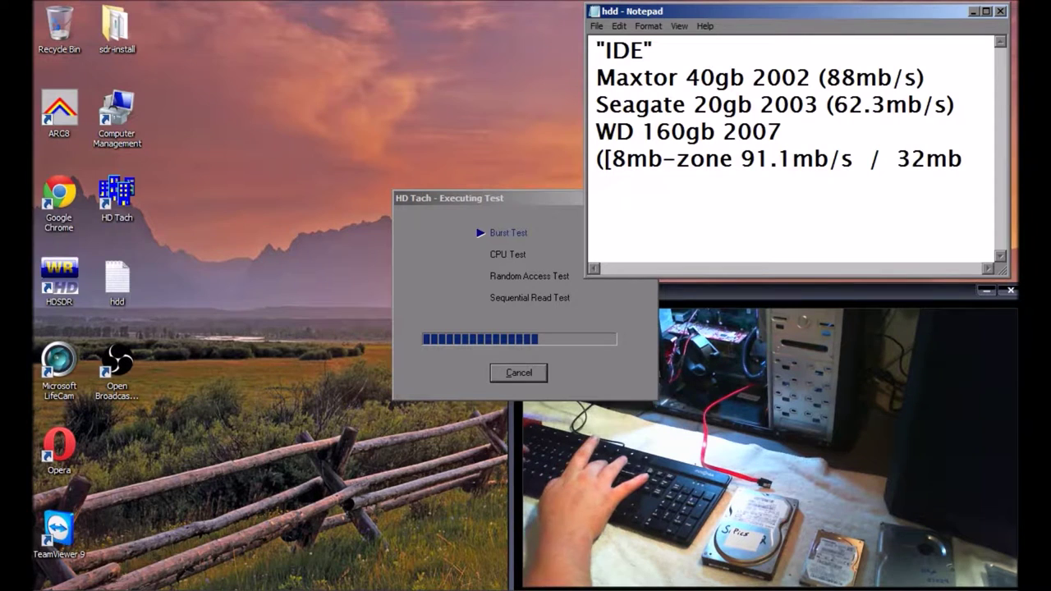
type("zome")
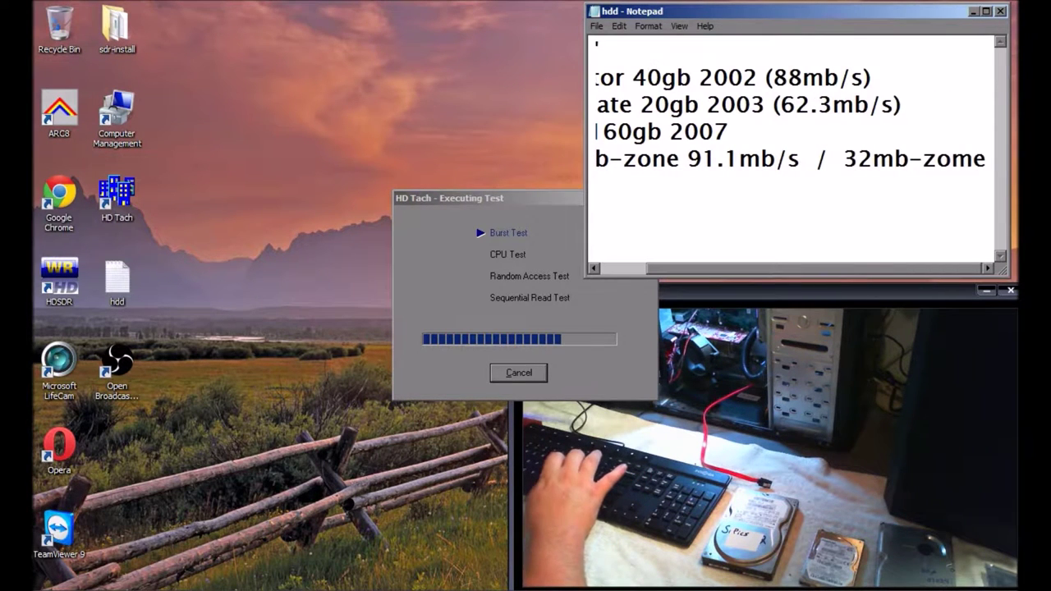
key("BackSpace")
key("BackSpace")
type("ne")
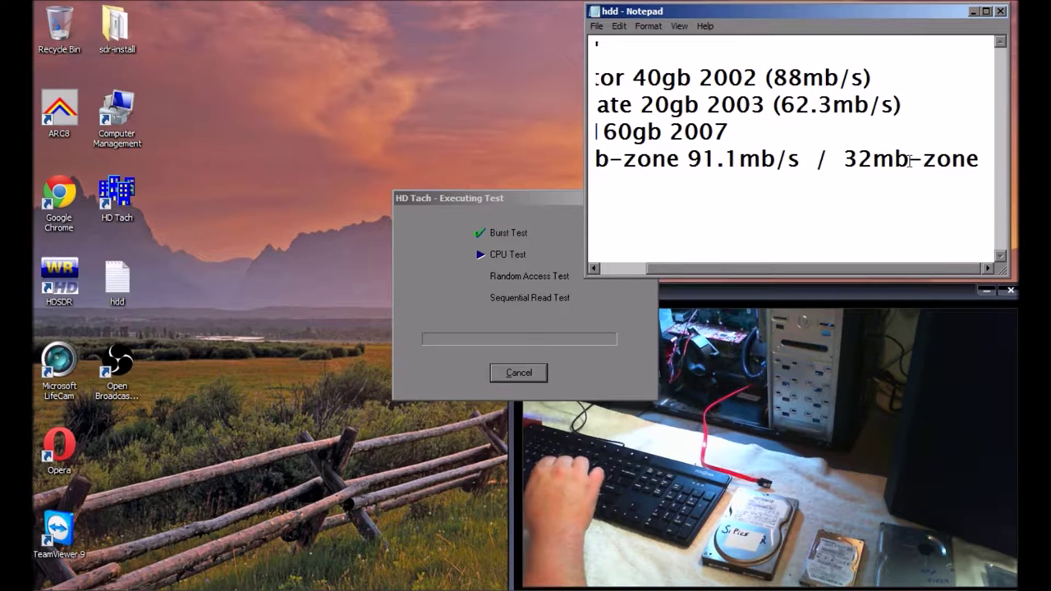
Dismiss the long bench warning and run the quick bench with 8mb zones on the WDC WD1600JB drive in HD Tach.
left_click(508, 281)
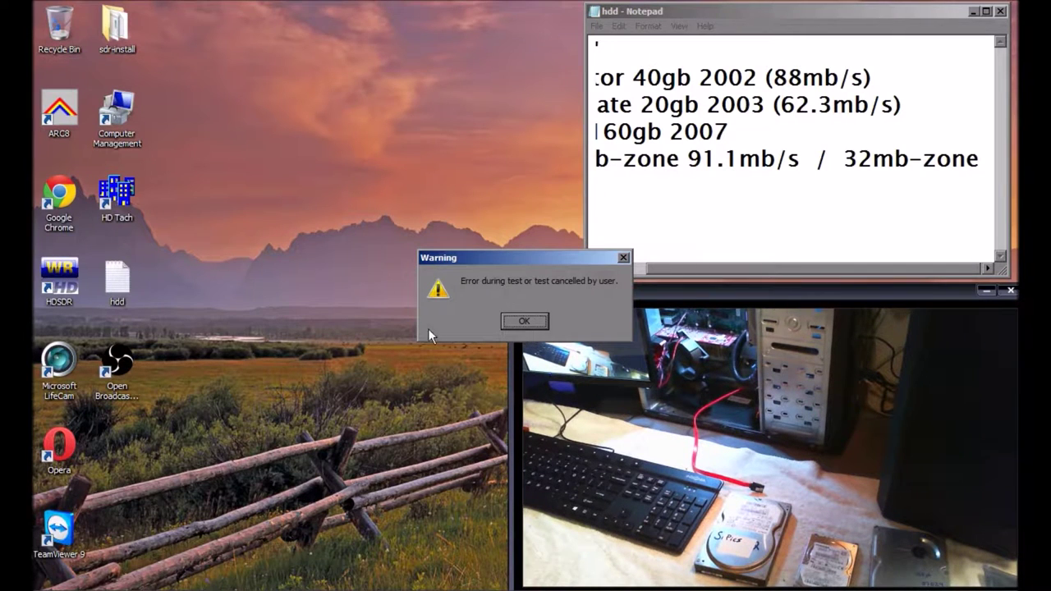
left_click(517, 320)
left_click(218, 156)
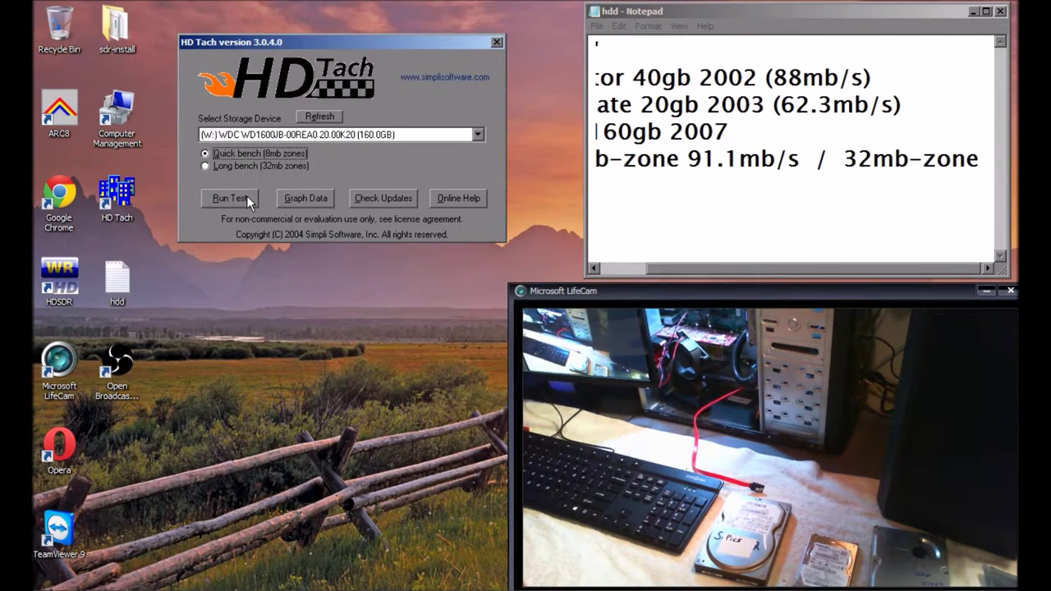
left_click(247, 198)
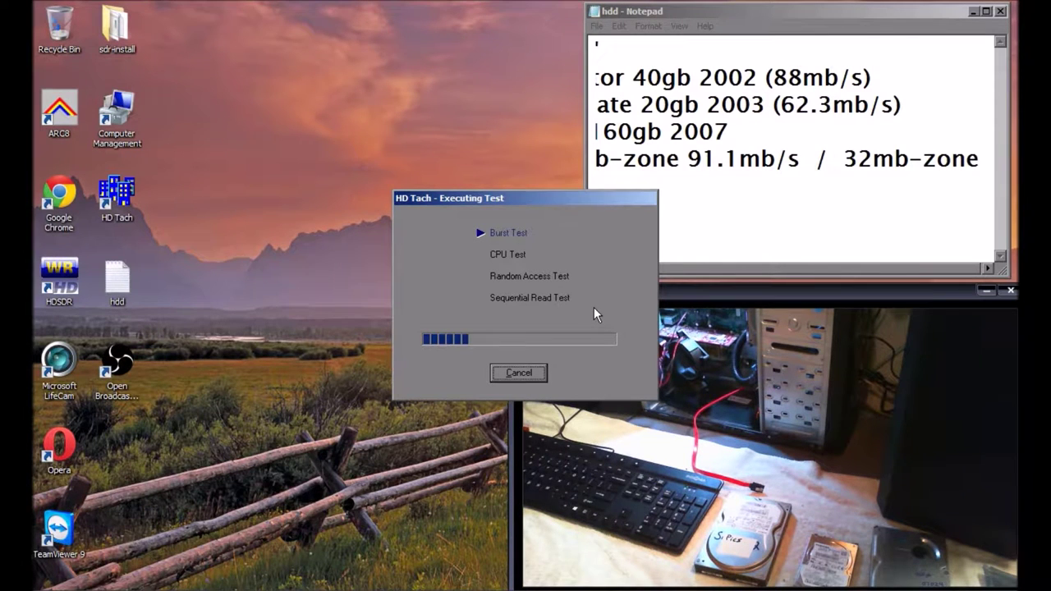
Delete the slash and "32mb-zone" from the end of the WD speed line in the hdd note.
left_click(853, 173)
key("Delete")
key("Delete")
key("Delete")
key("Delete")
key("Delete")
key("Delete")
key("Delete")
key("Delete")
key("Delete")
key("BackSpace")
key("BackSpace")
key("BackSpace")
key("BackSpace")
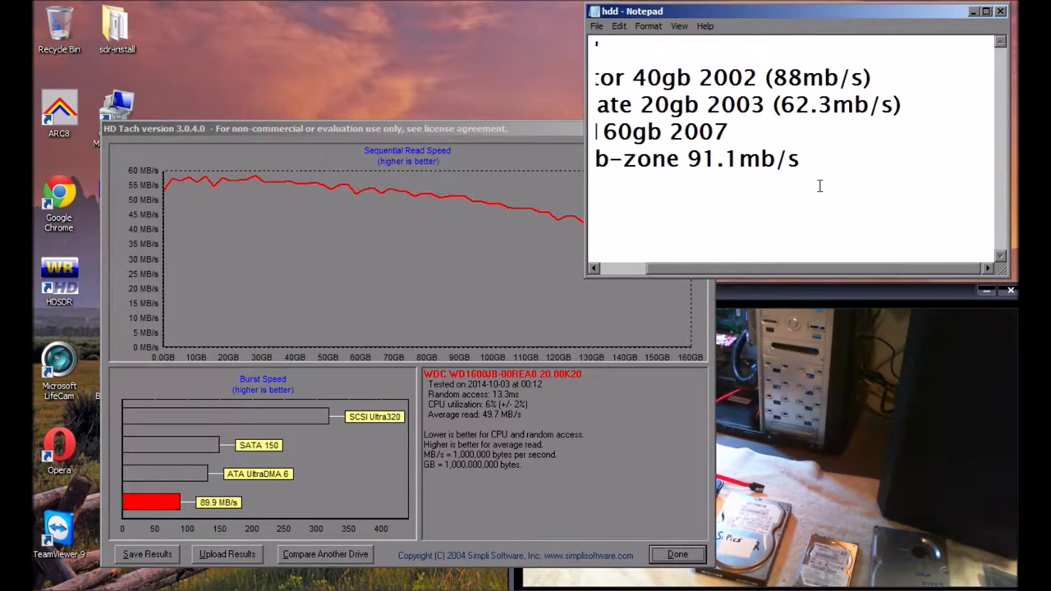
Check the full quick bench results, then remove "([8mb-zone" from the note and join the 91.1mb/s speed to the WD 160gb 2007 line.
left_click(422, 279)
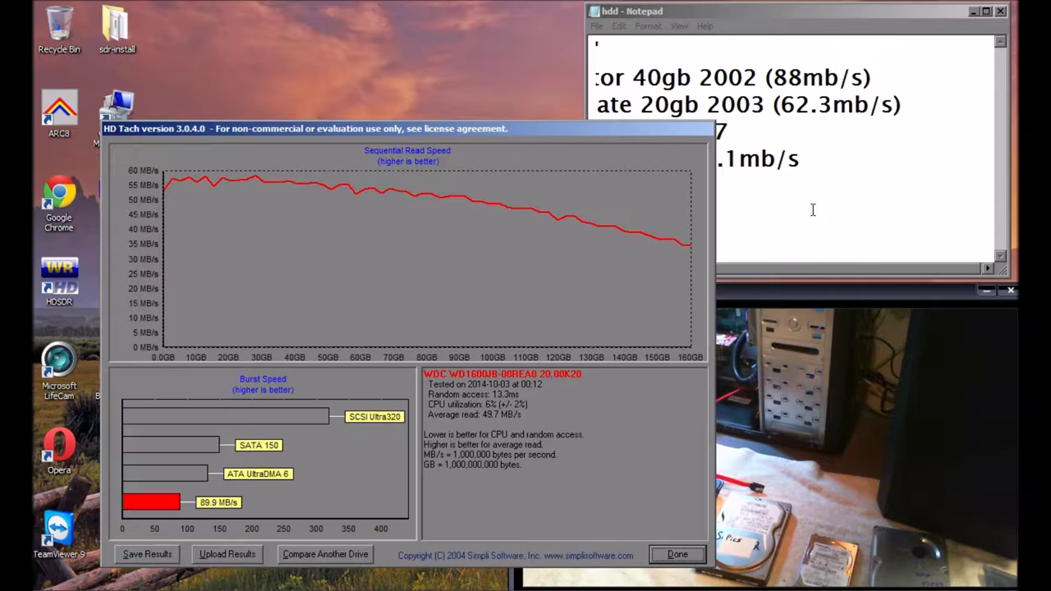
left_click(850, 78)
left_click_drag(767, 270, 610, 264)
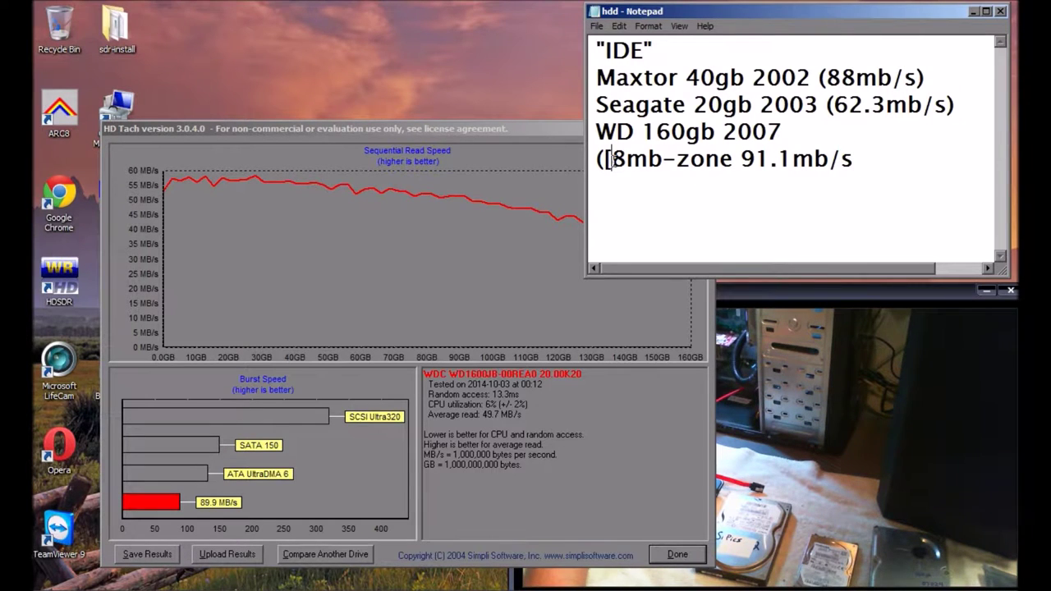
left_click_drag(741, 159, 595, 158)
key("BackSpace")
key("BackSpace")
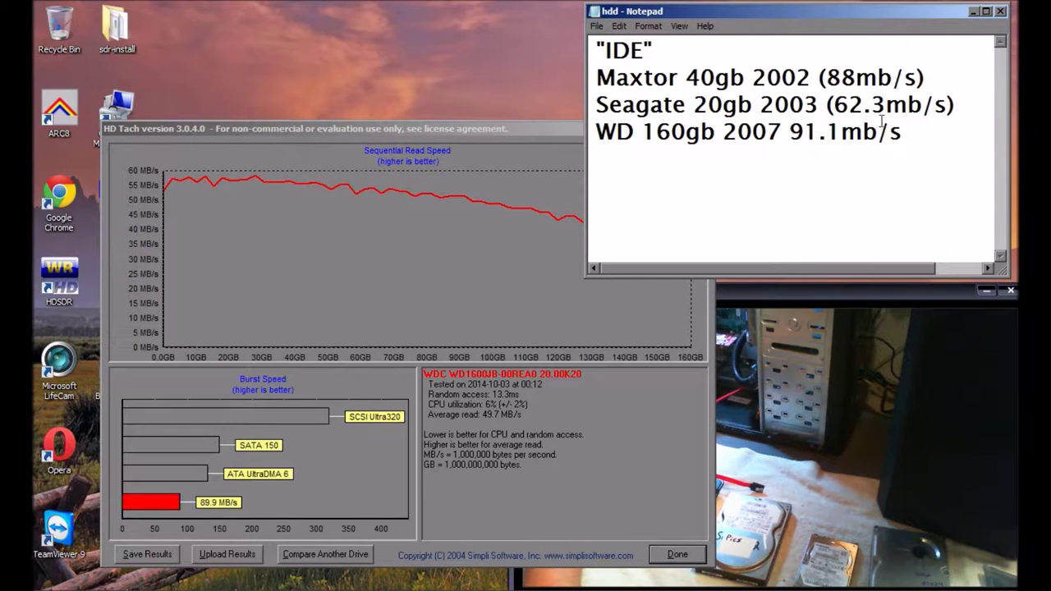
Enclose the WD entry's 91.1mb/s speed in parentheses and append "issues?" to the line.
type("(")
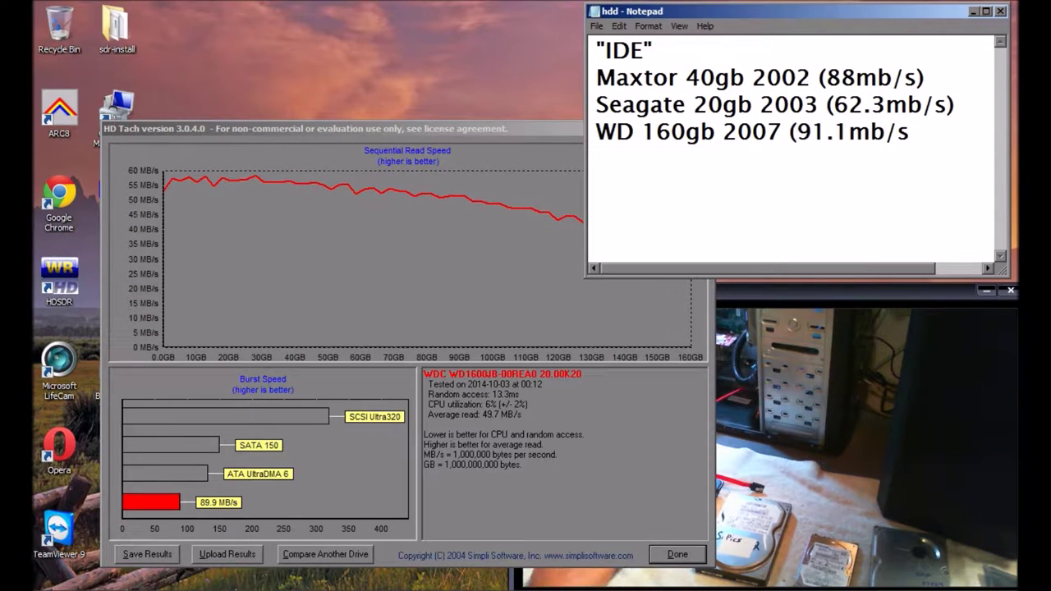
key("Right")
key("Right")
key("Right")
key("Right")
key("Right")
key("Right")
key("Right")
key("Right")
type(") issues?")
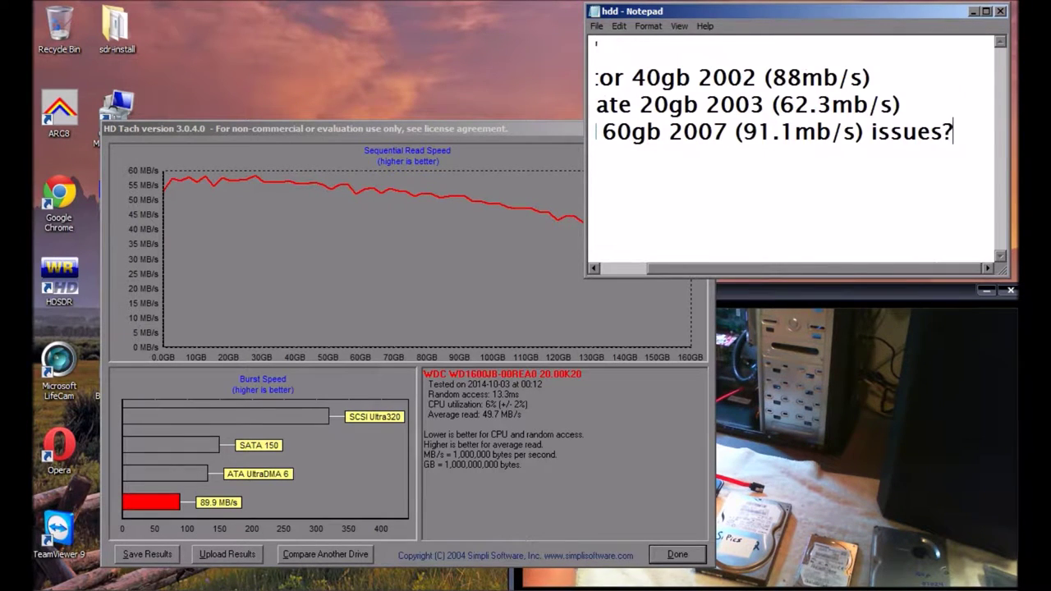
Close the quick bench results and add a "SATA" heading in quotation marks below the IDE list, after a blank line.
key("Return")
key("Return")
type("\"")
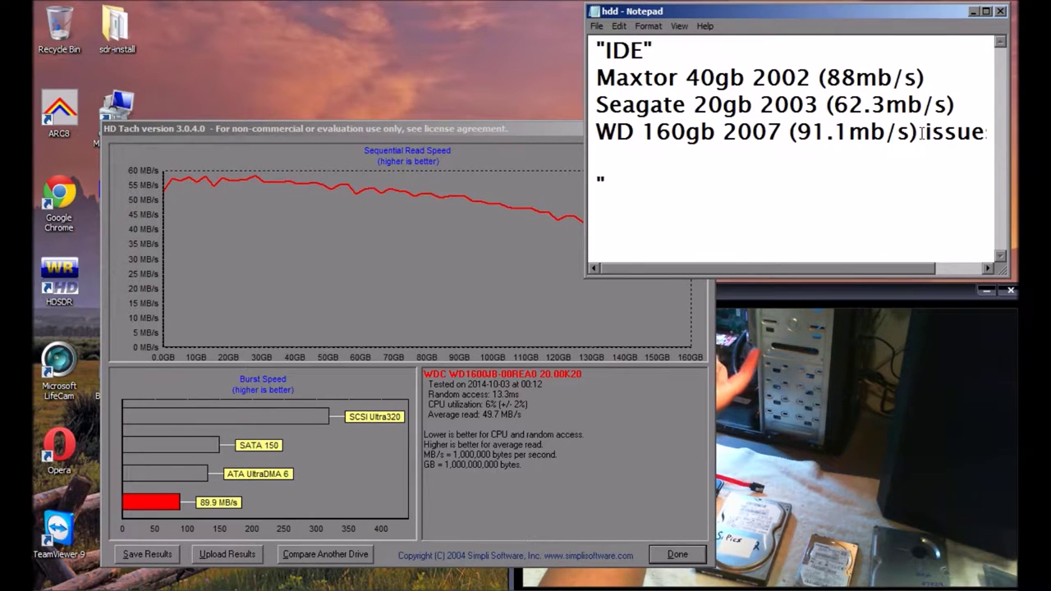
left_click(677, 554)
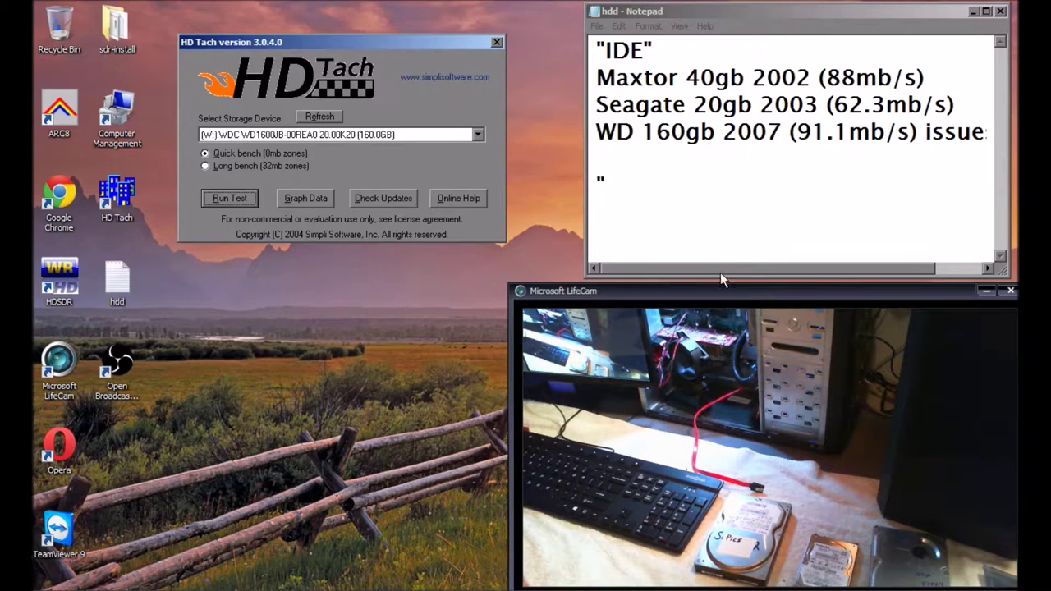
left_click_drag(740, 297, 742, 297)
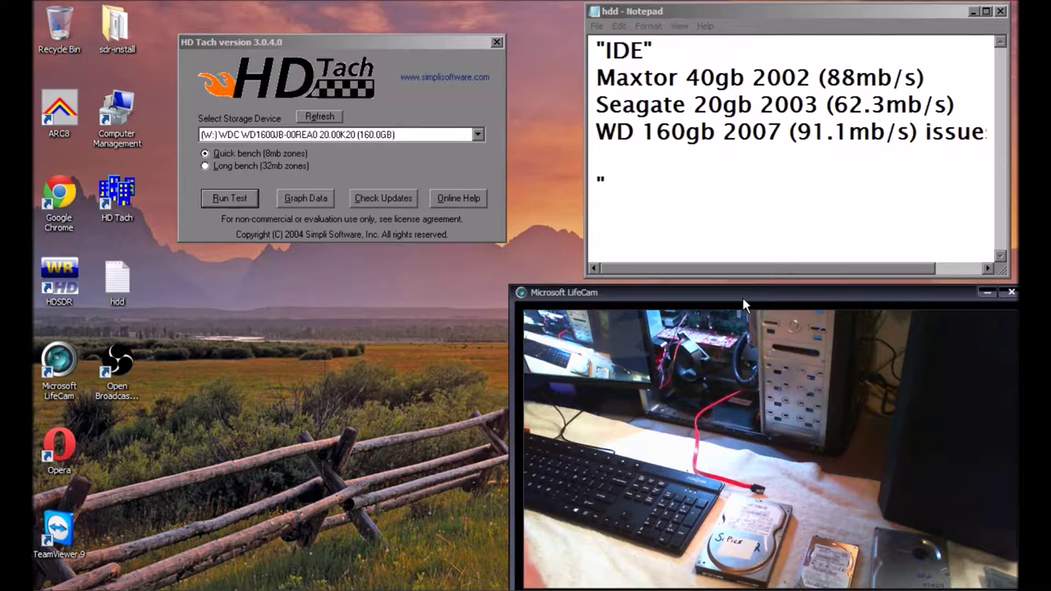
left_click(357, 148)
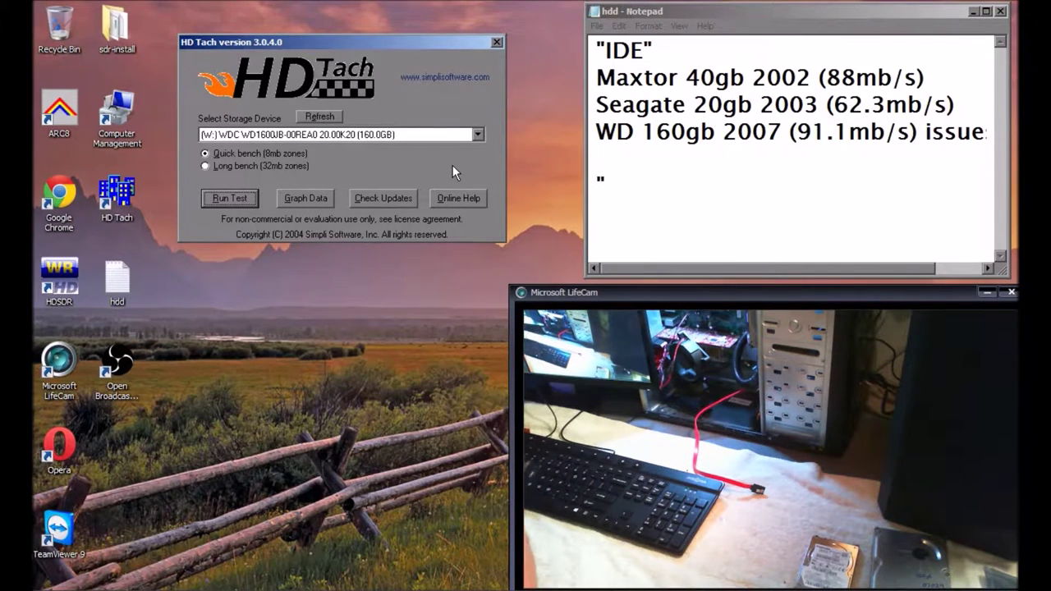
left_click(633, 189)
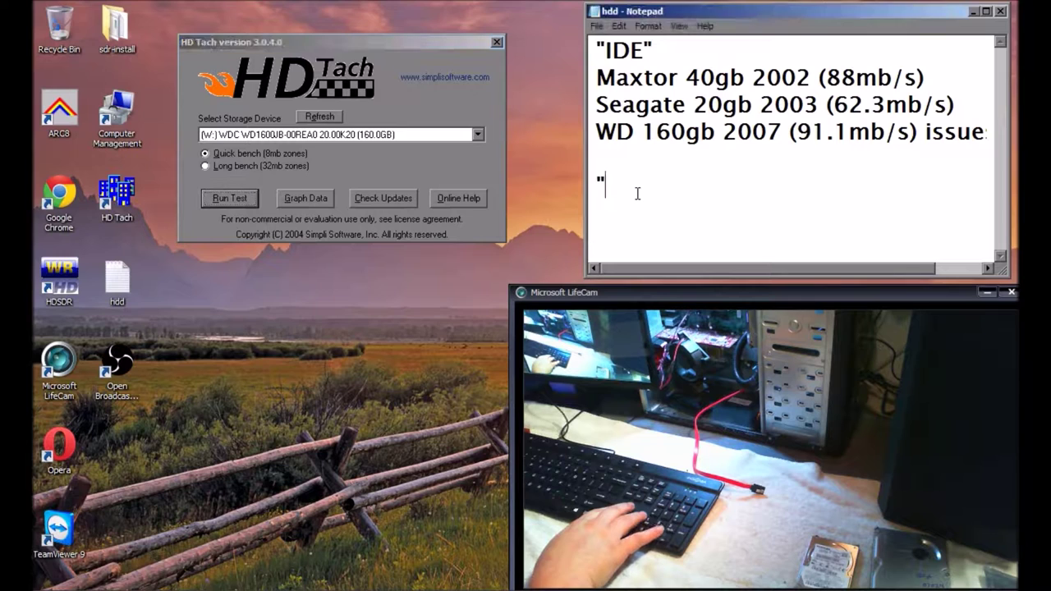
type("\"SAT")
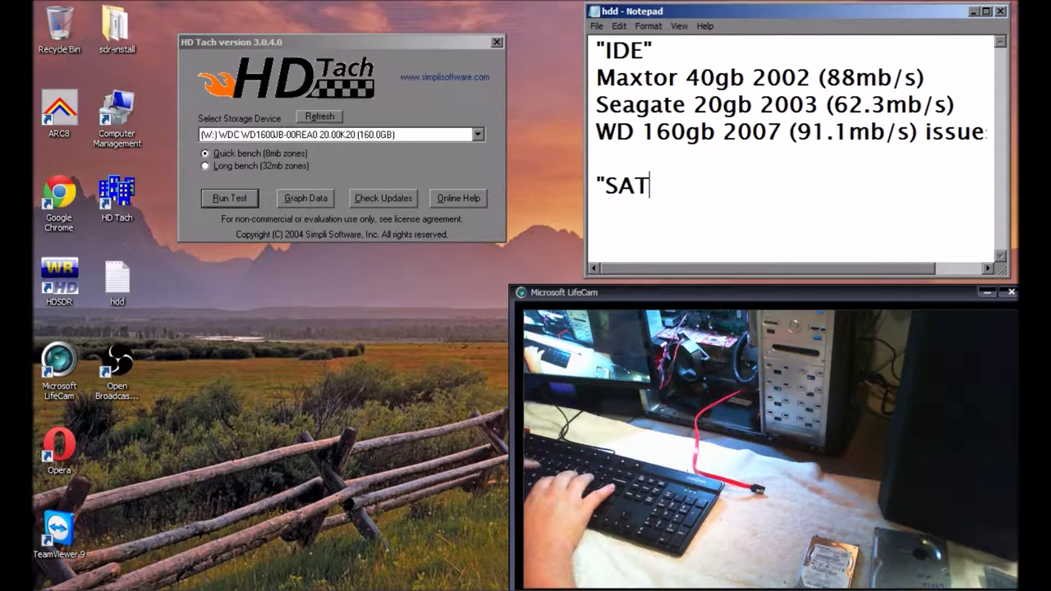
type("A\"")
key("Return")
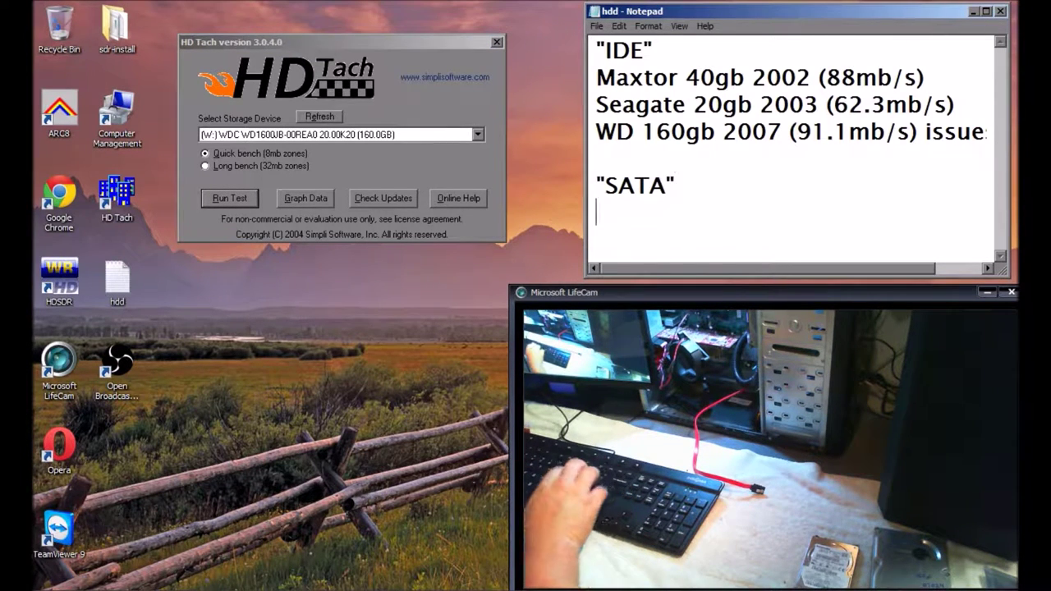
Add the entry "Hitachi Deskstar 80gb,7200rpm (" under the SATA heading in the hdd note.
type("Hi")
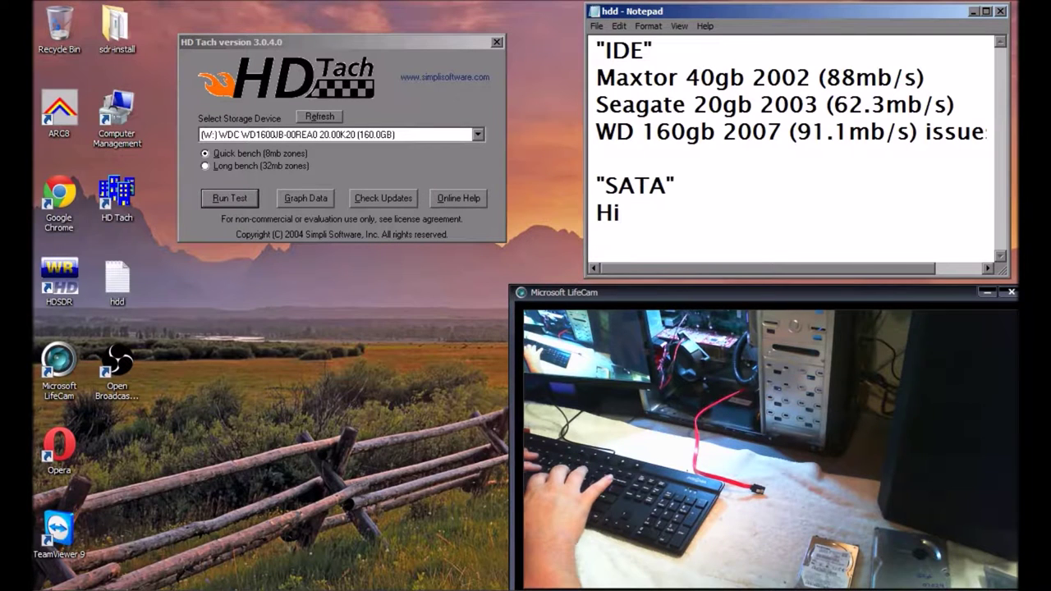
type("tac")
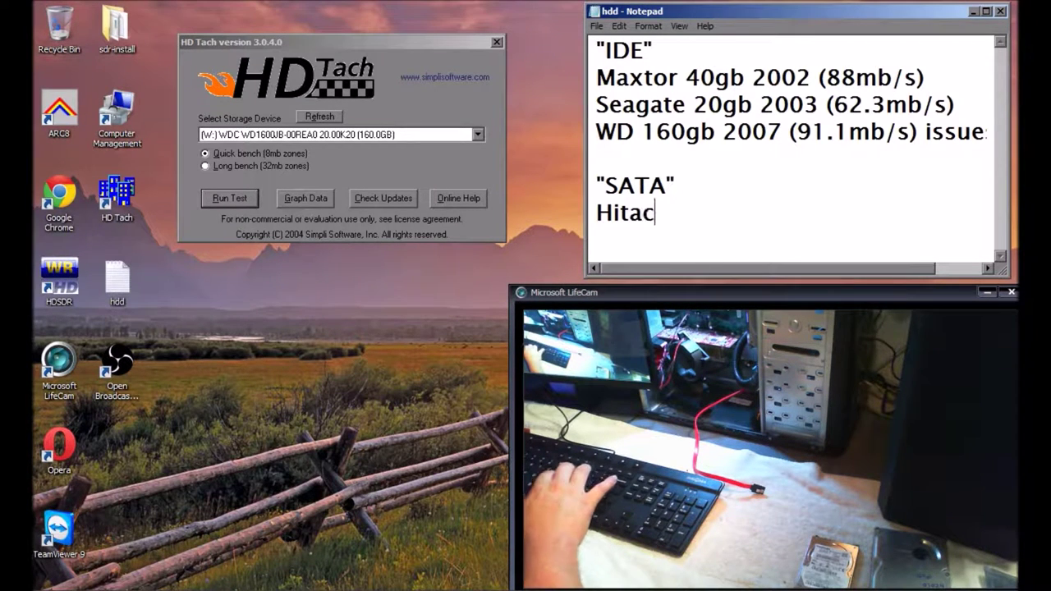
type("hi")
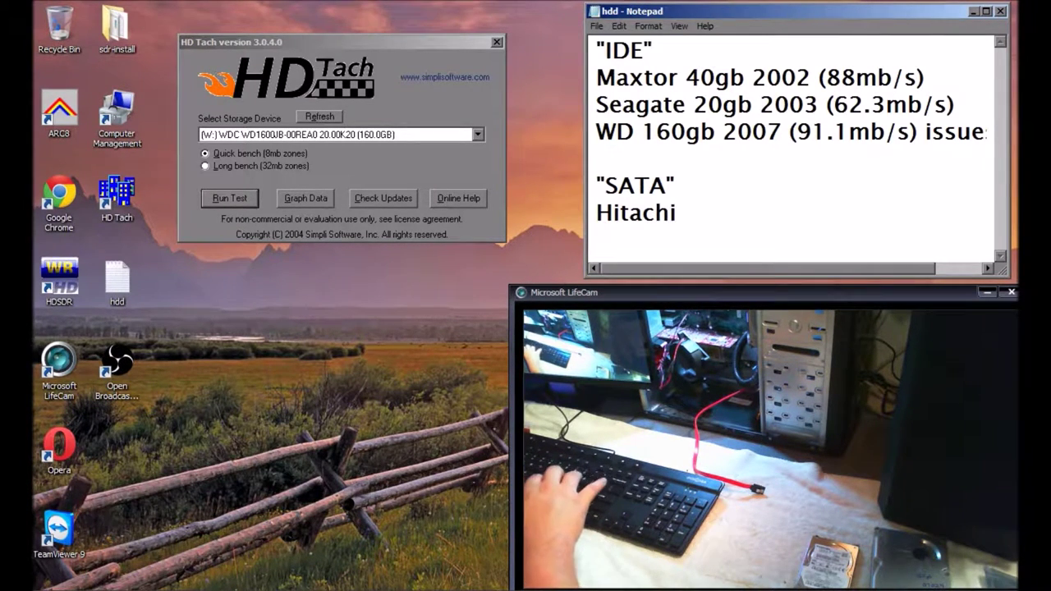
type(" Deska")
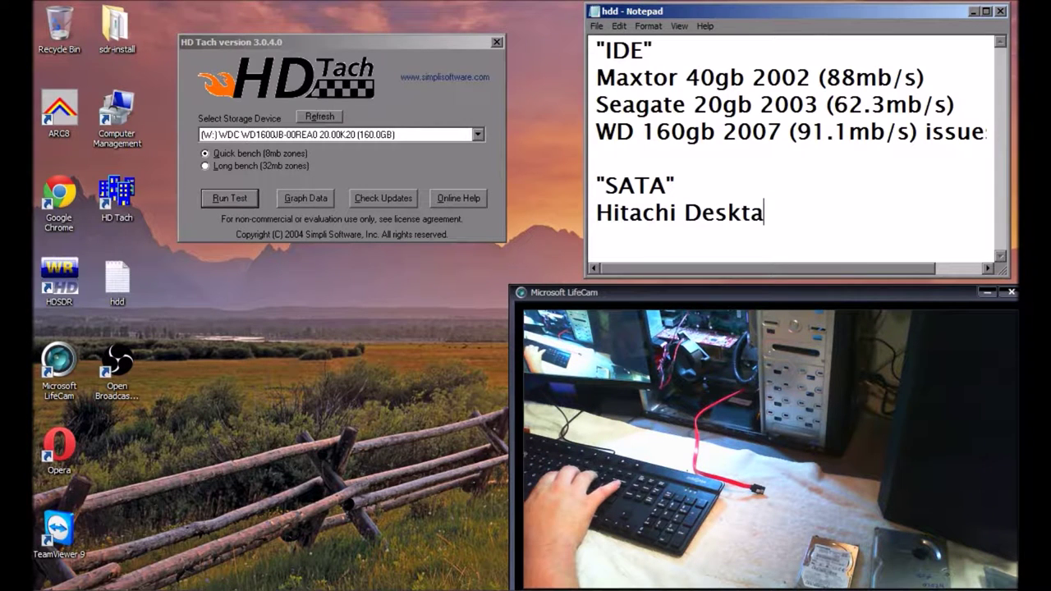
key("BackSpace")
type("star")
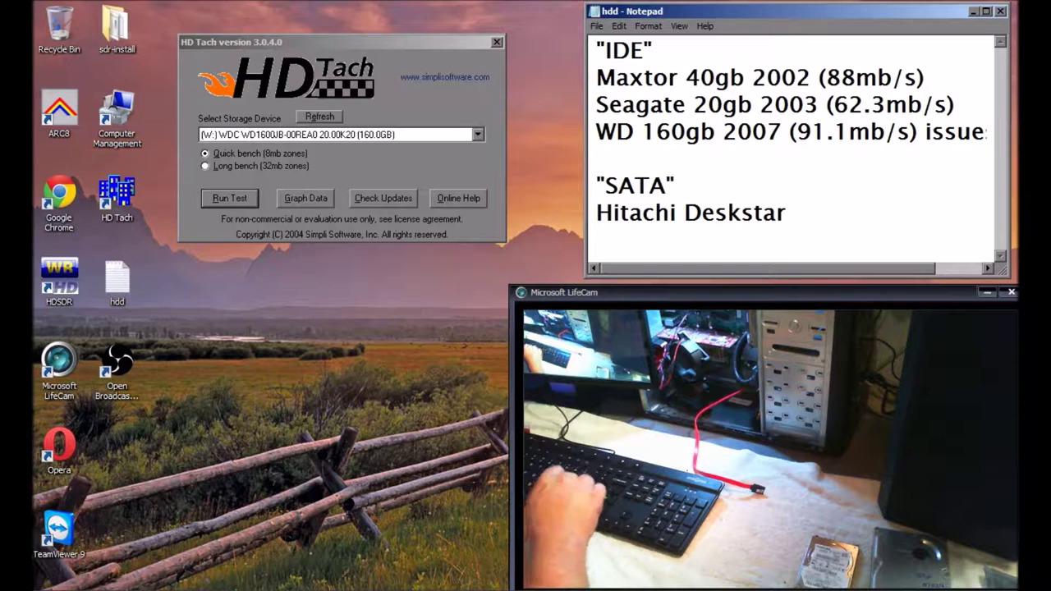
type(" 80gb")
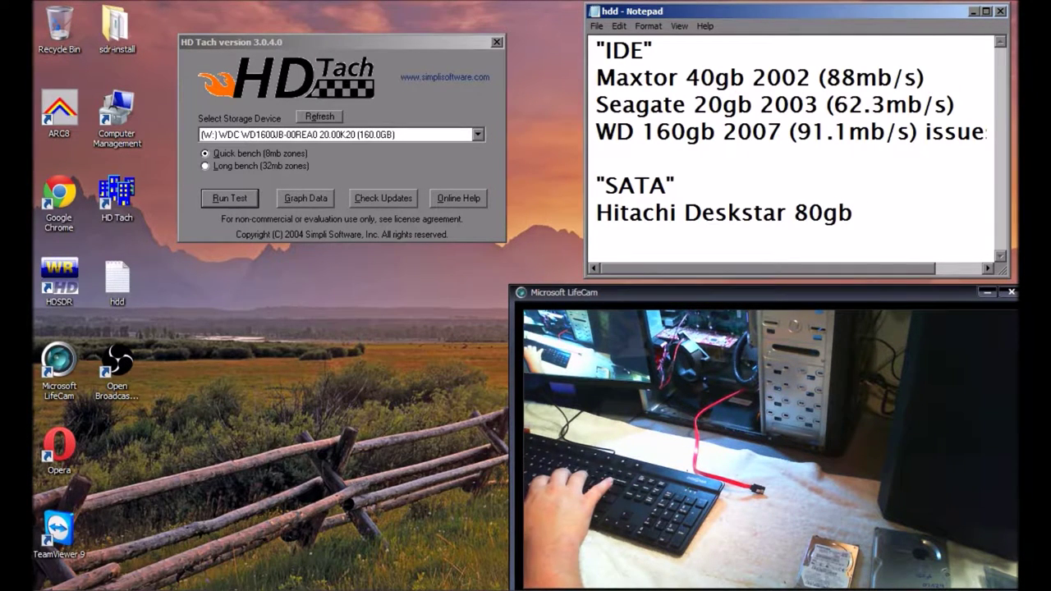
key("BackSpace")
type(",7200")
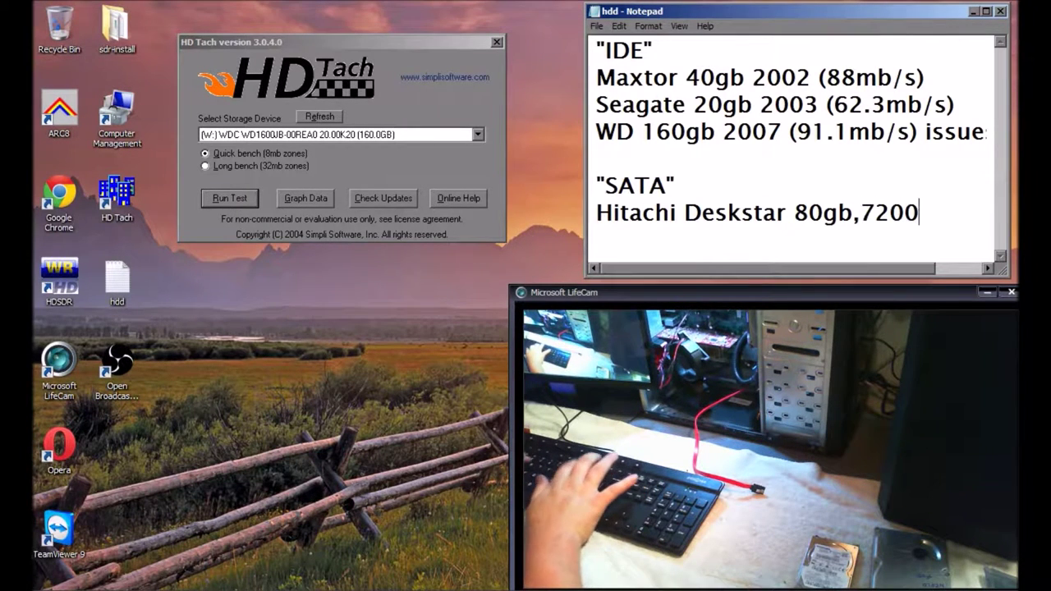
type("rpm")
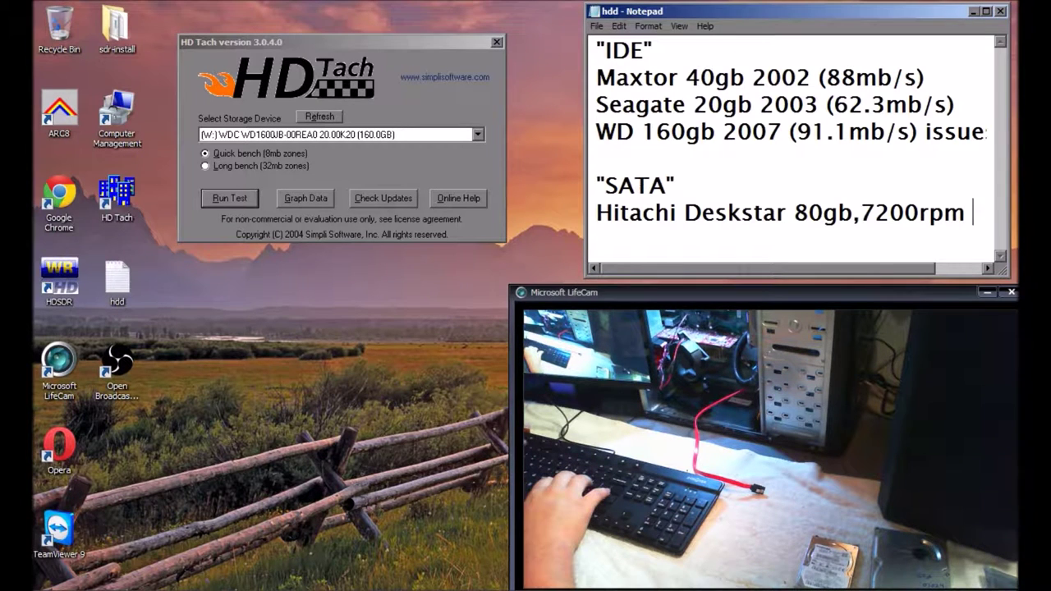
type(" (")
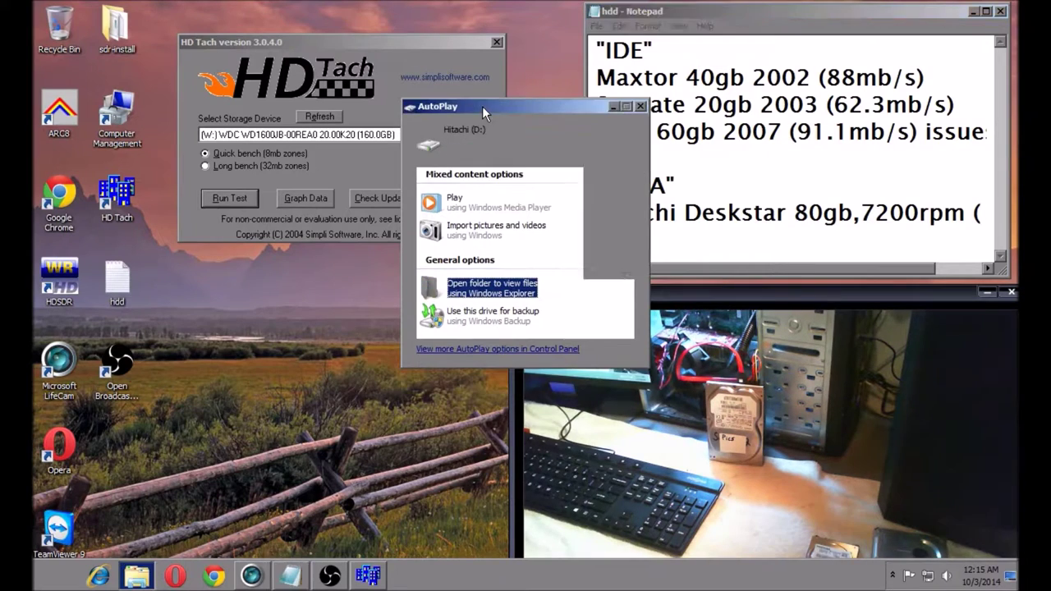
View the Hitachi (D:) drive's files, close the folder, and insert the year 2006 before the Hitachi entry's opening parenthesis.
left_click(480, 288)
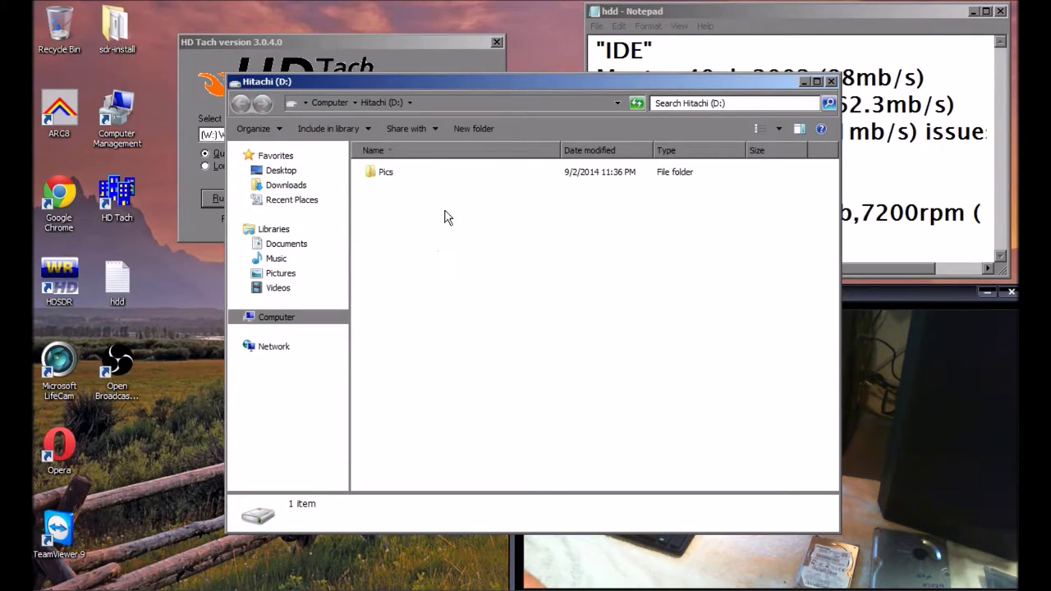
left_click(829, 82)
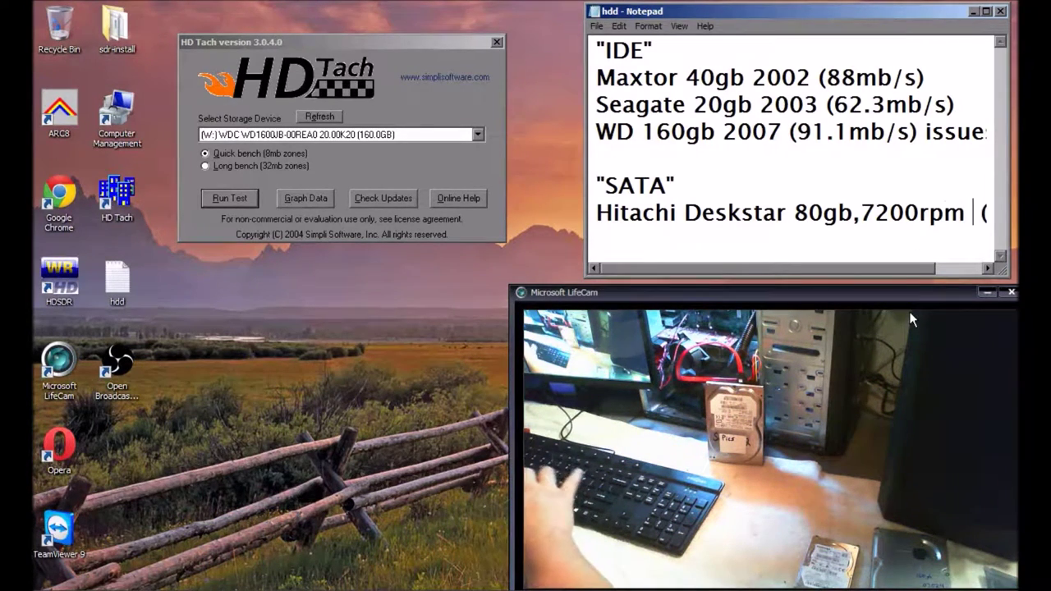
type("2006")
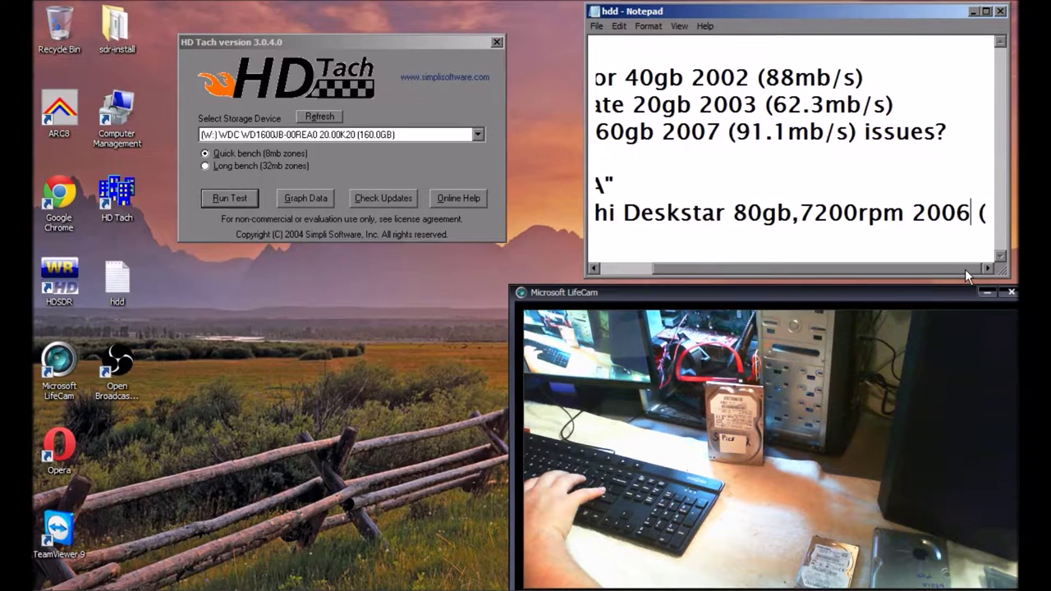
Refresh the storage device list and run a quick bench on the (D:) HDS72808 0PLA380 80 GB drive.
left_click(316, 115)
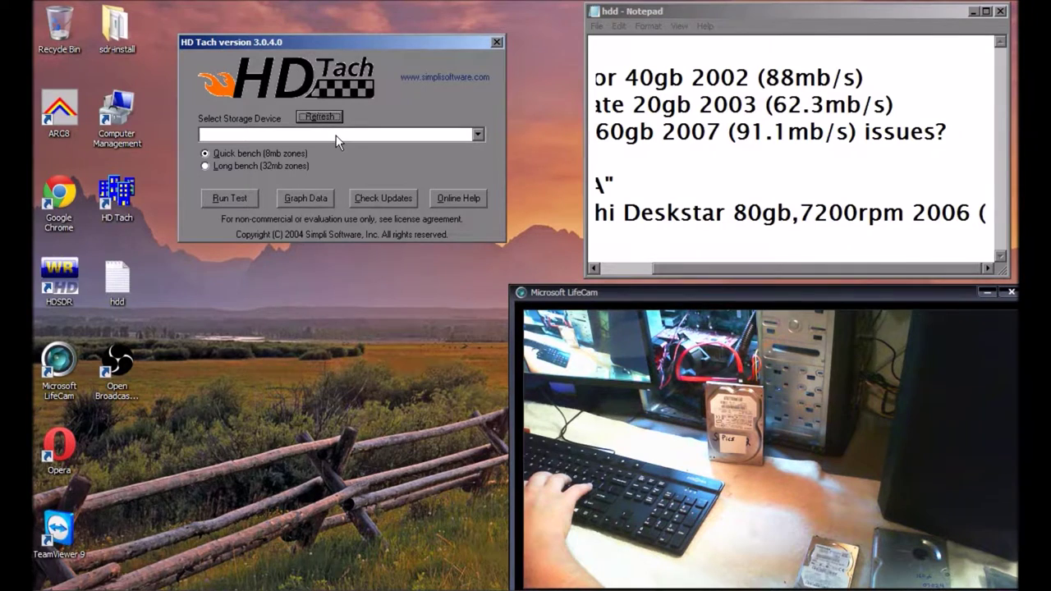
left_click(339, 137)
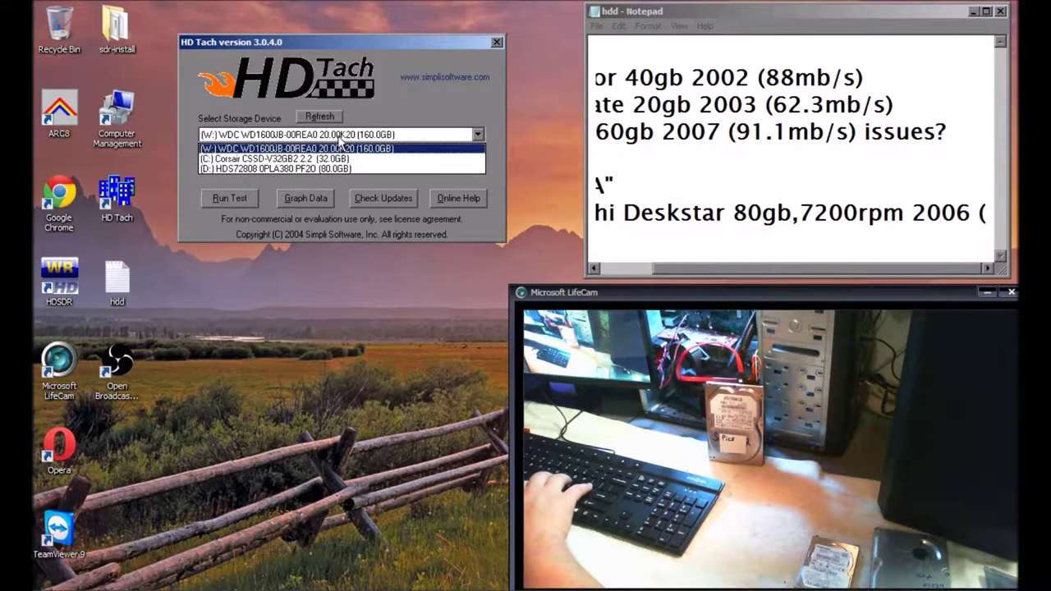
left_click(327, 168)
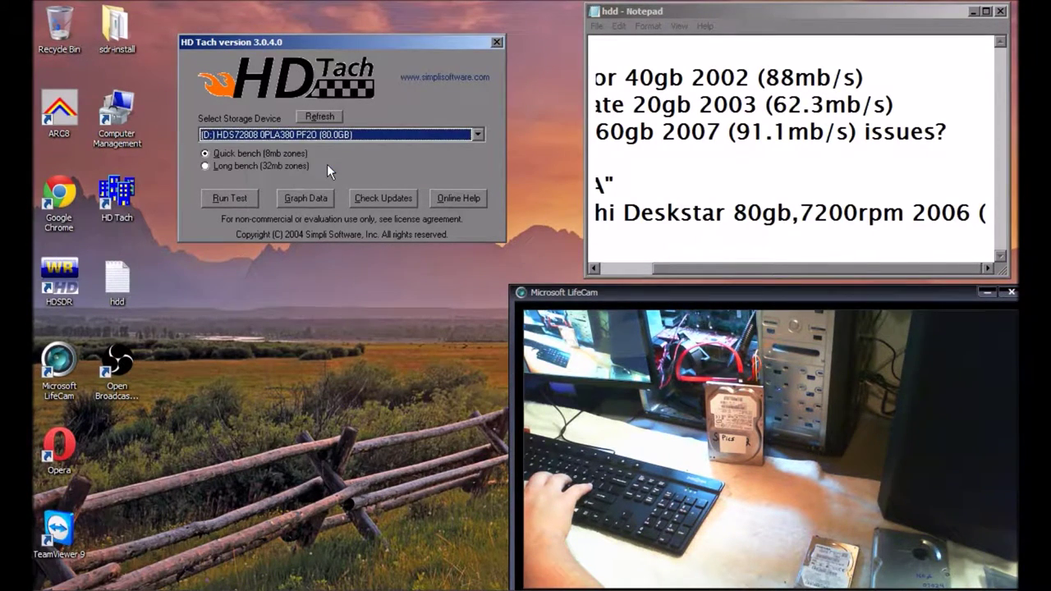
left_click(229, 198)
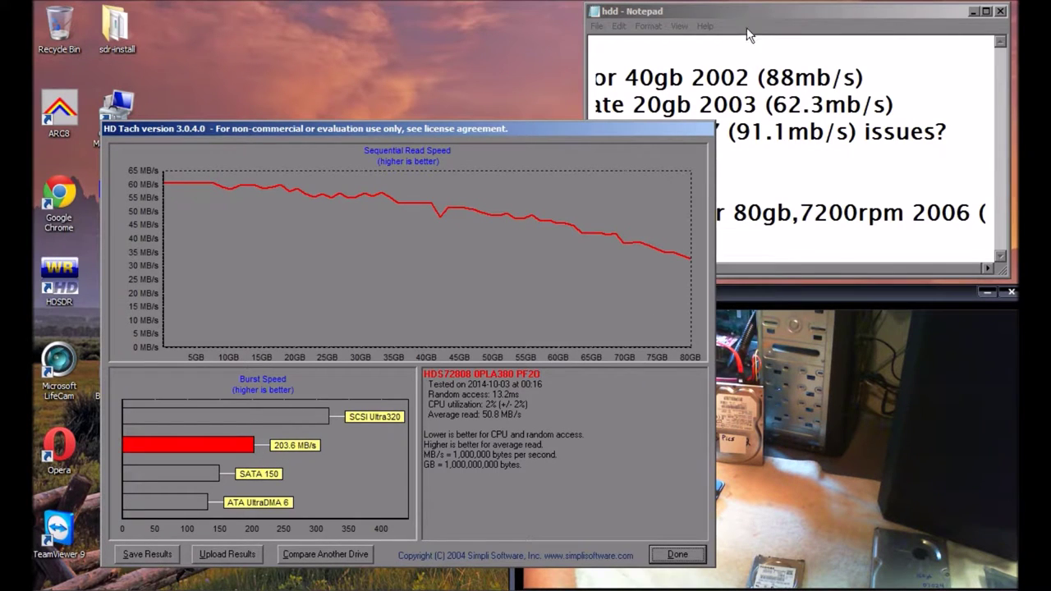
Complete the Hitachi entry in the hdd note with "203.6mb/s)", start a new line, and close the benchmark results.
left_click(732, 64)
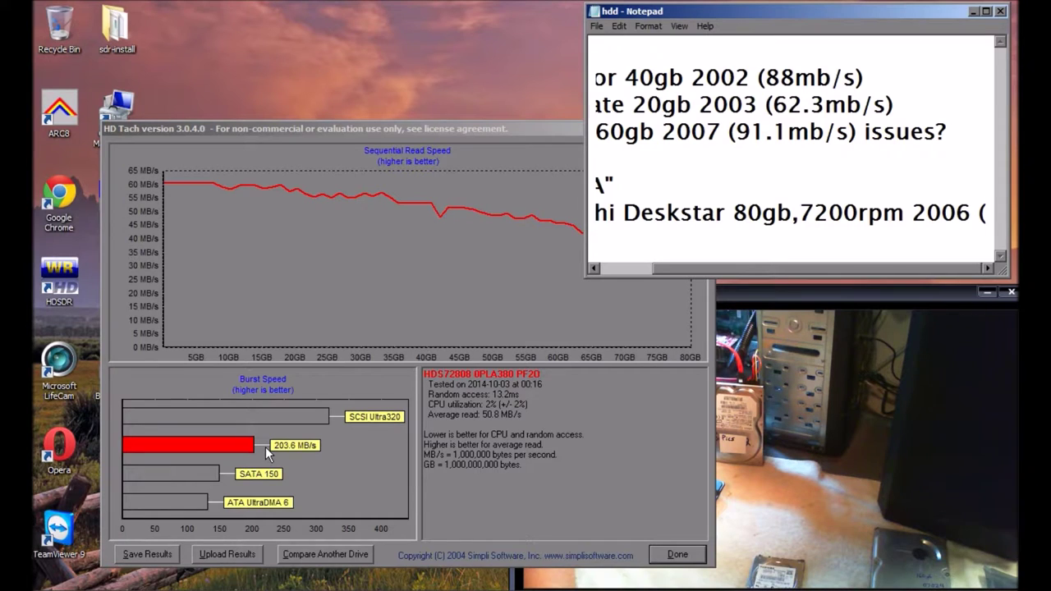
left_click(795, 293)
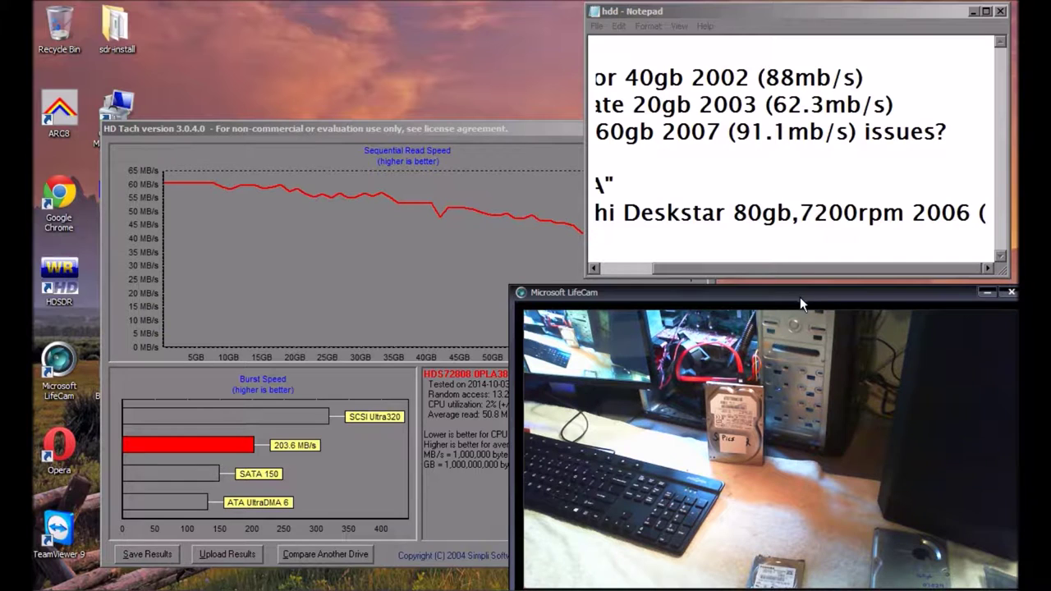
left_click(978, 224)
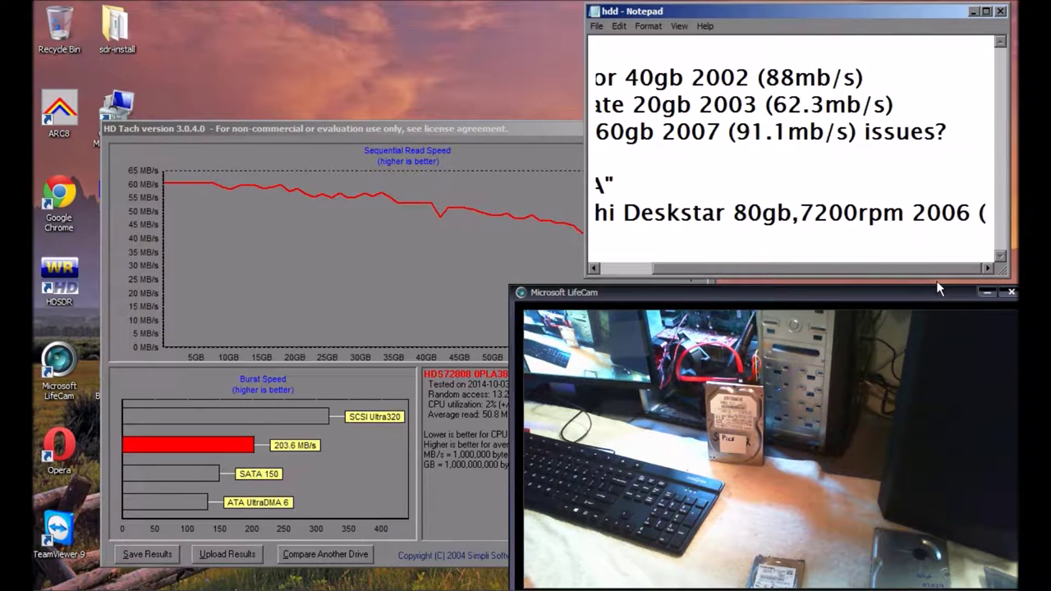
type("203")
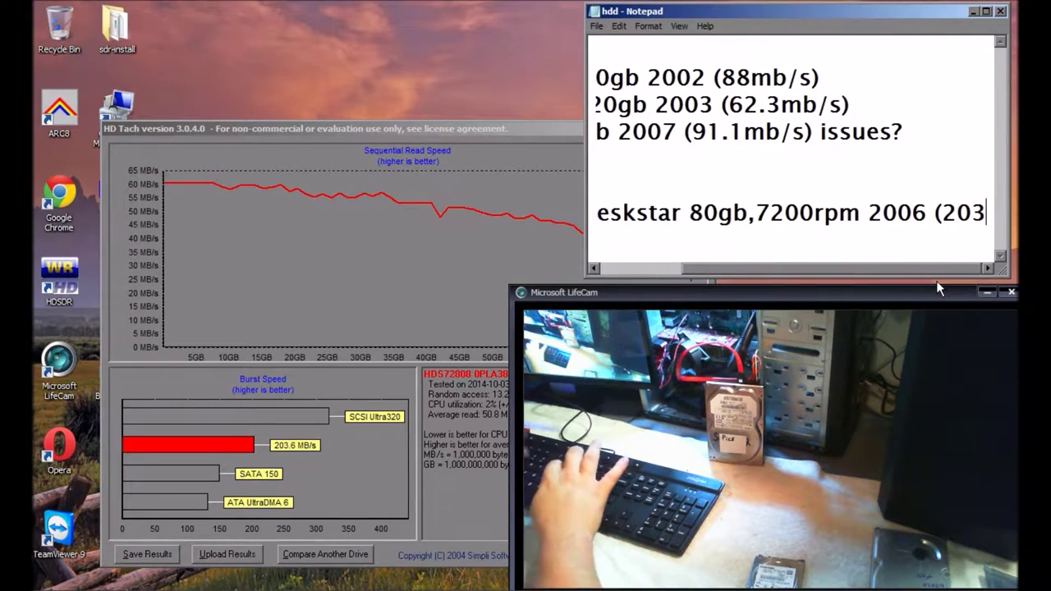
type(".")
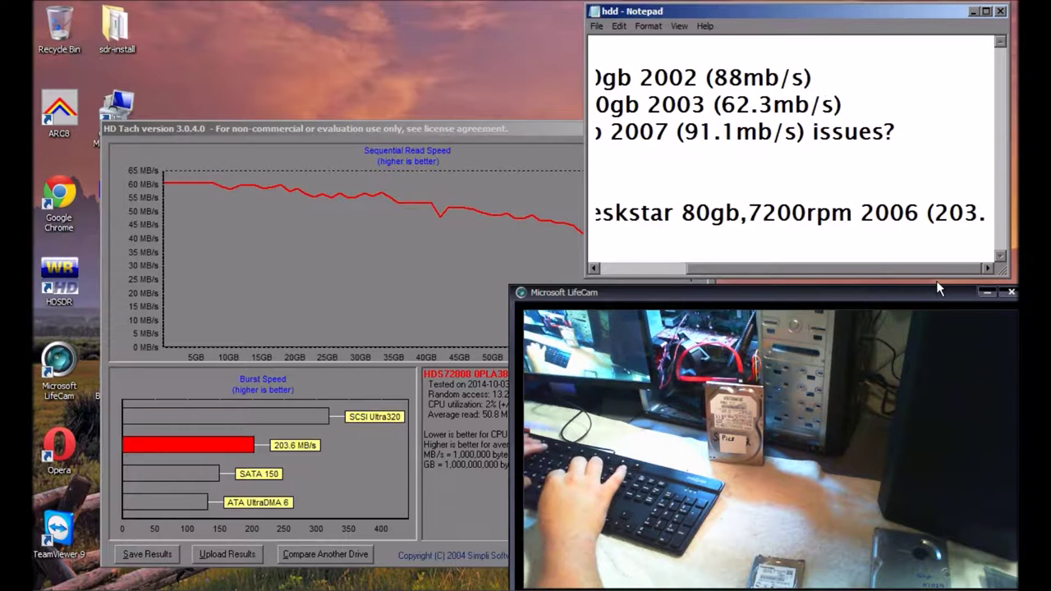
type("6mb/")
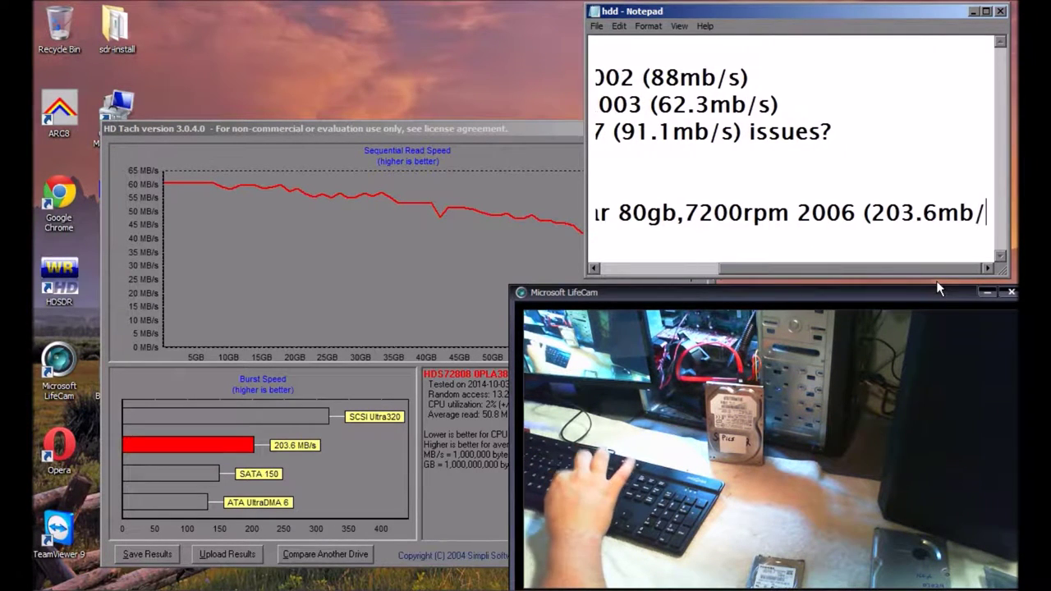
type("s)")
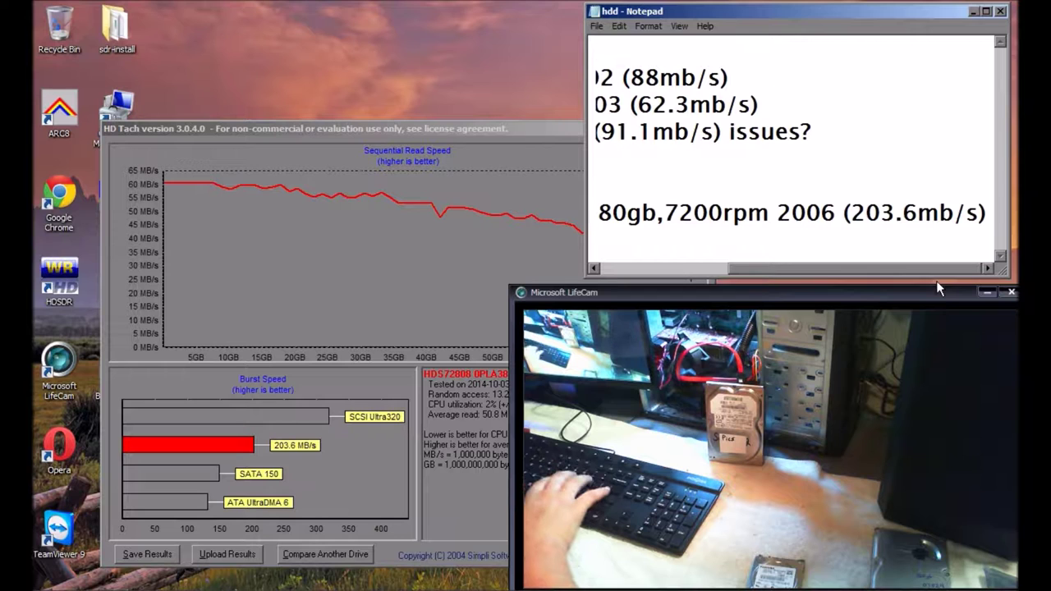
key("Return")
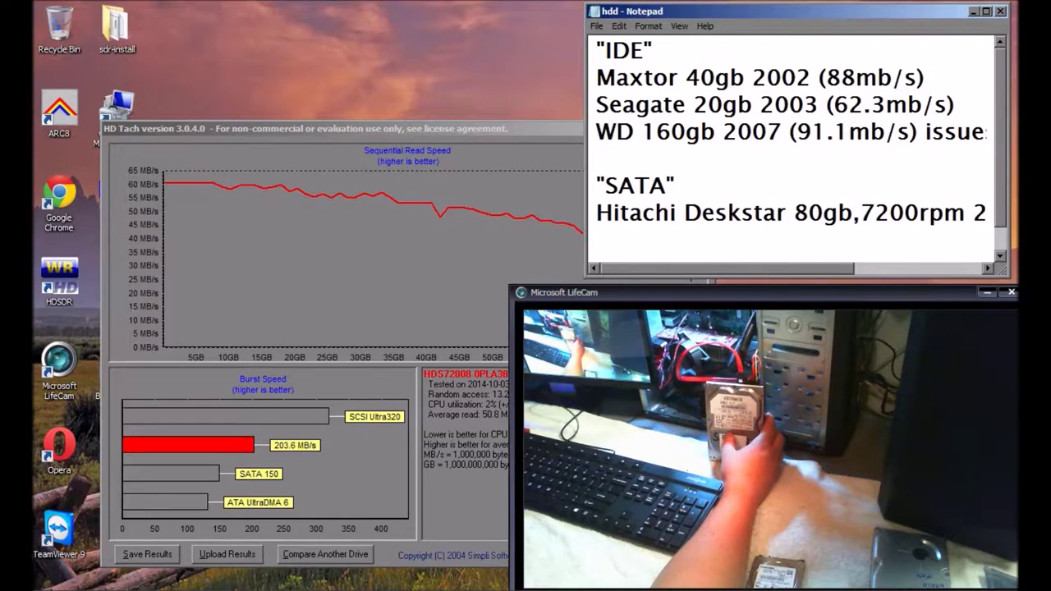
left_click(669, 554)
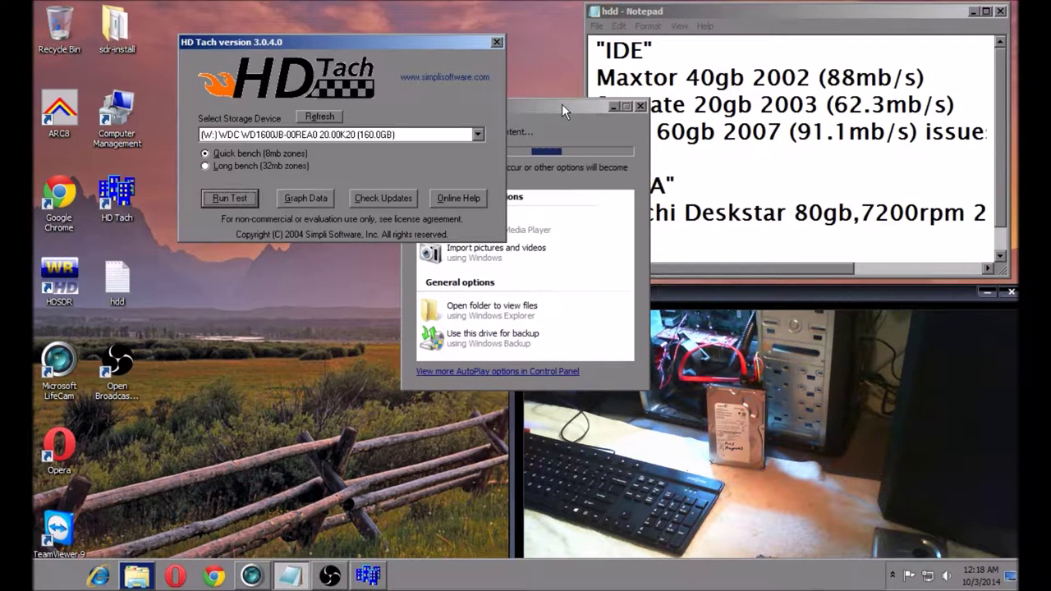
left_click(331, 577)
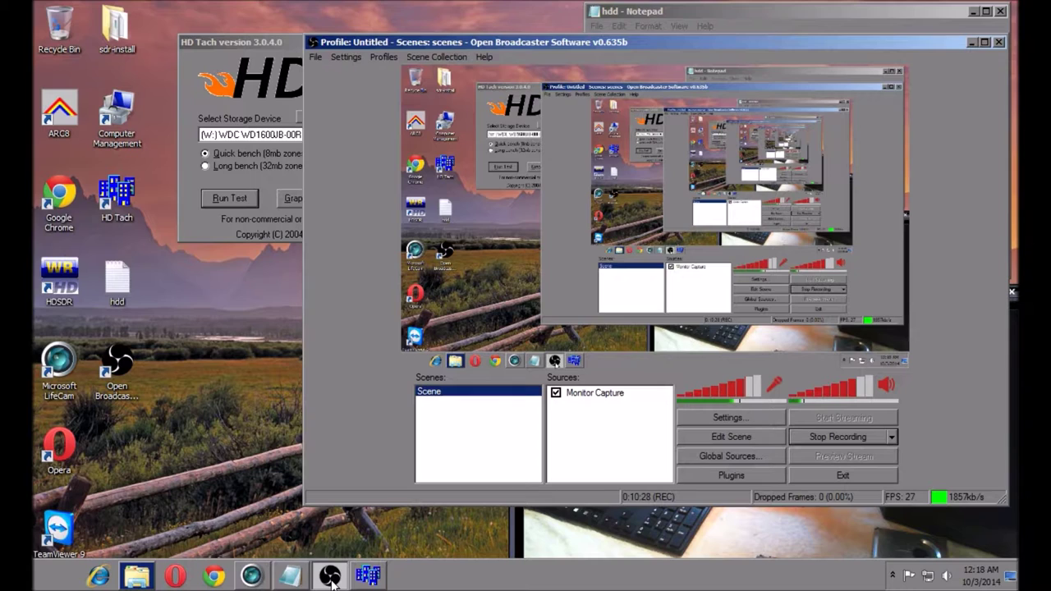
left_click(331, 580)
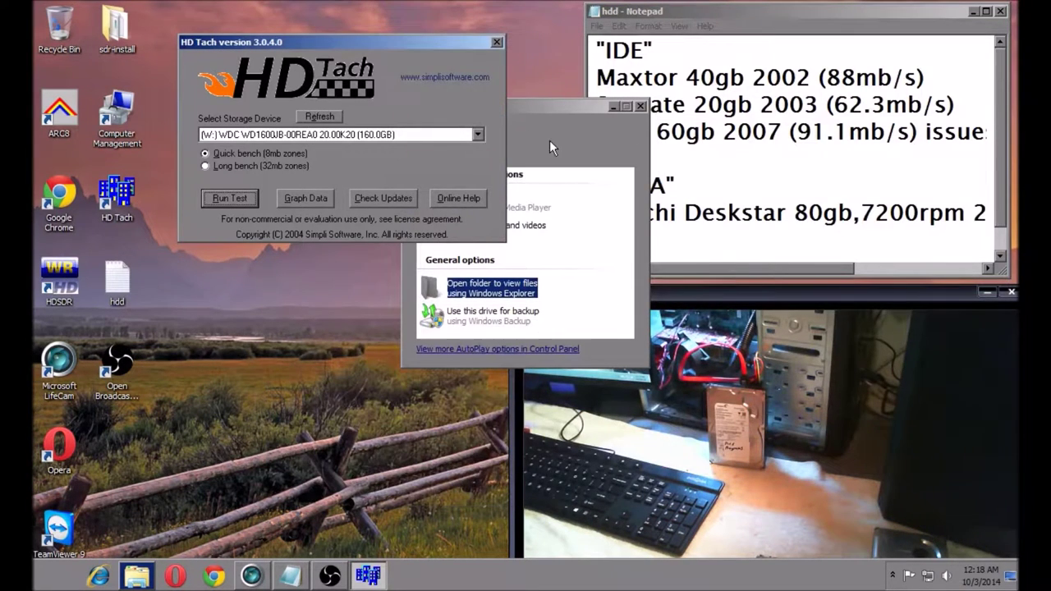
left_click(330, 578)
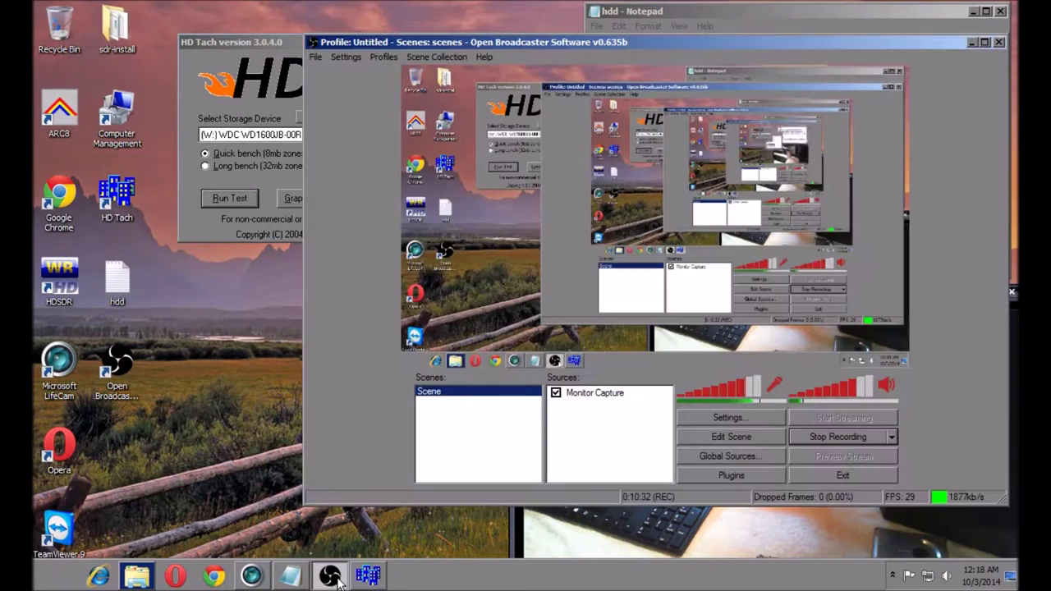
left_click(330, 578)
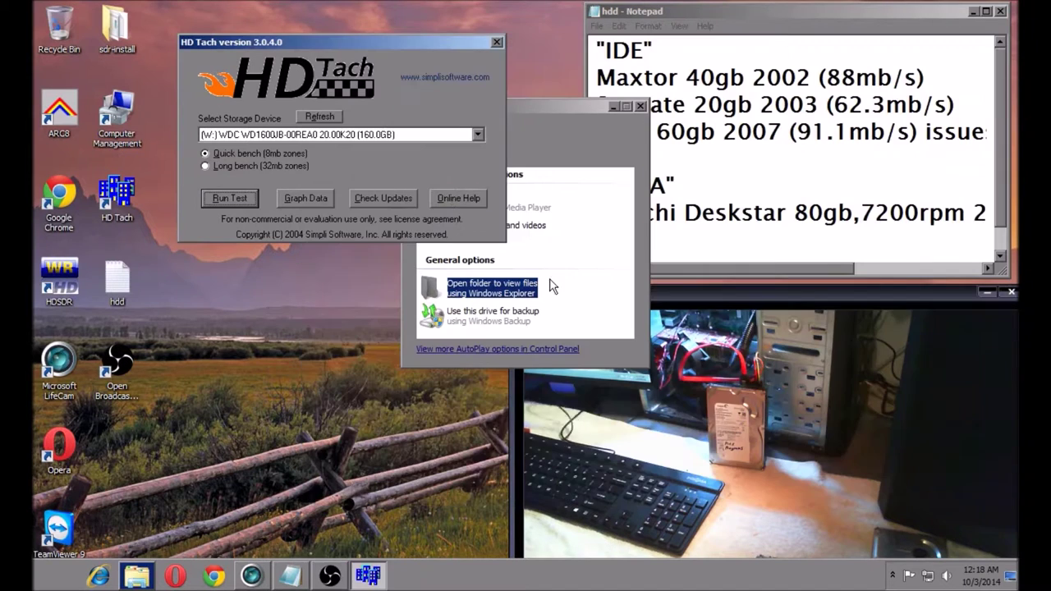
View the files on the nSeagate (D:) drive, close the folder, and refresh HD Tach's storage device list.
left_click(562, 105)
left_click(486, 288)
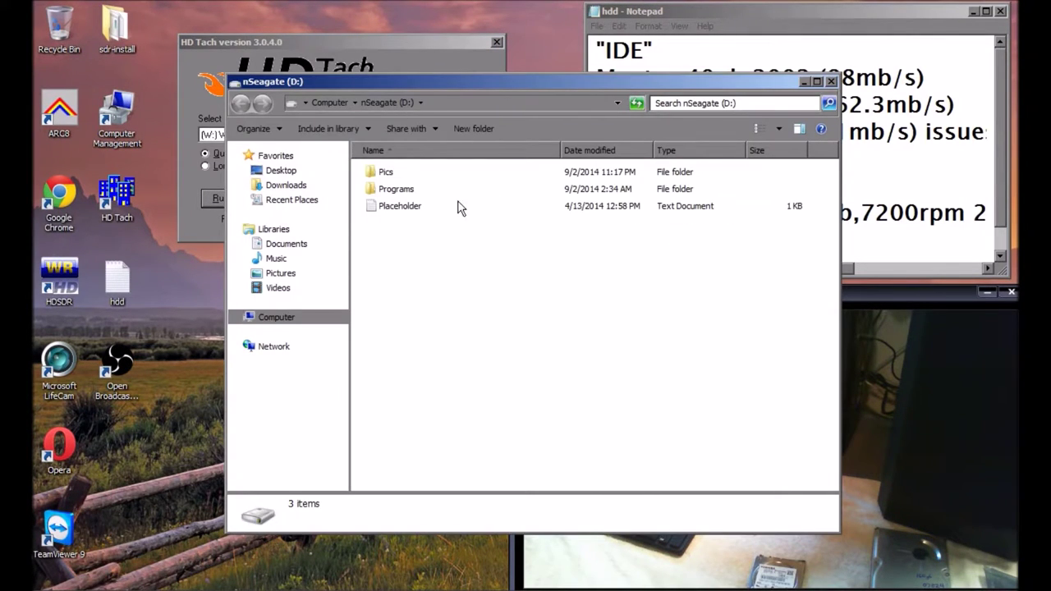
left_click(830, 82)
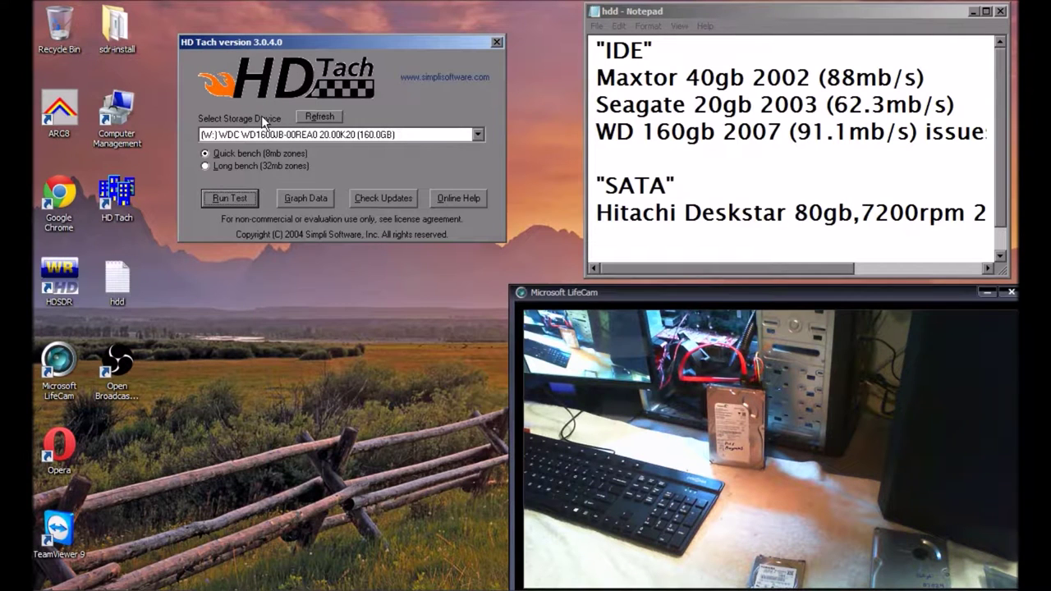
left_click(319, 116)
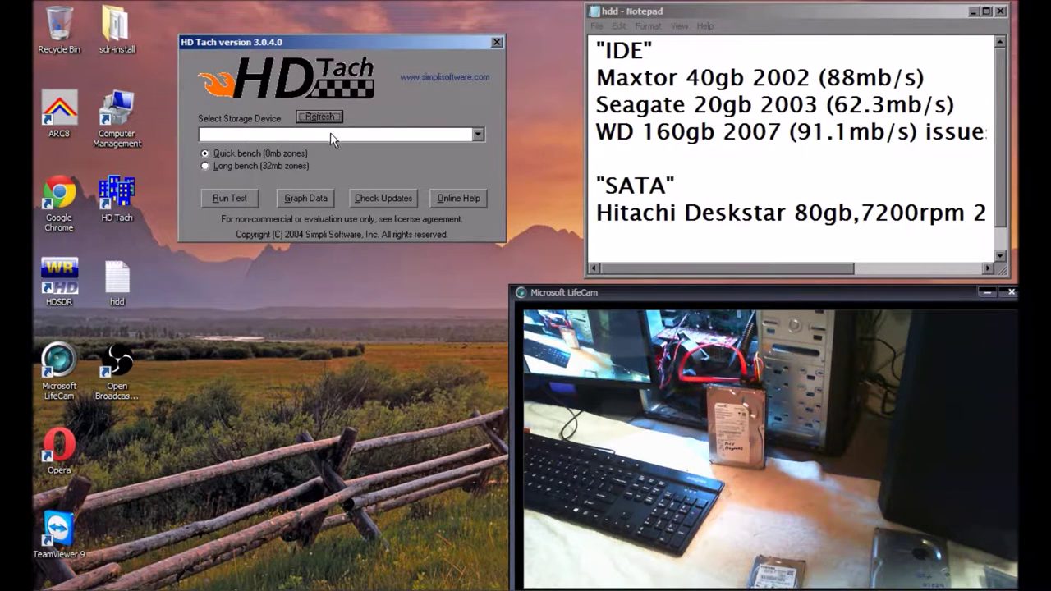
Add the entry "Seagate Barracuda 160gb,7200rpm" below the Hitachi line in the hdd note.
left_click(687, 241)
type("Seagate ")
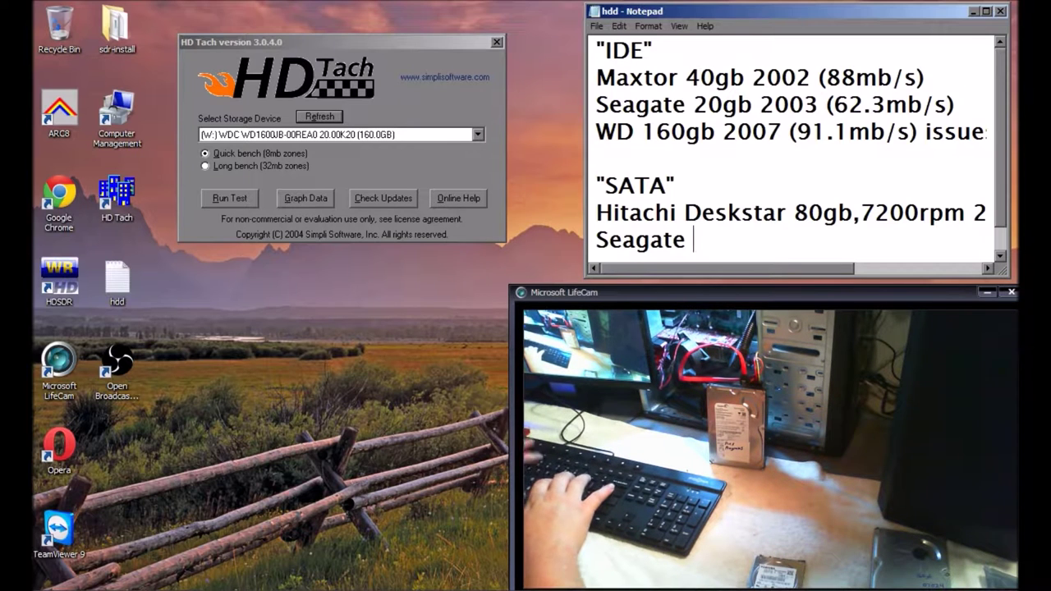
type("Bar")
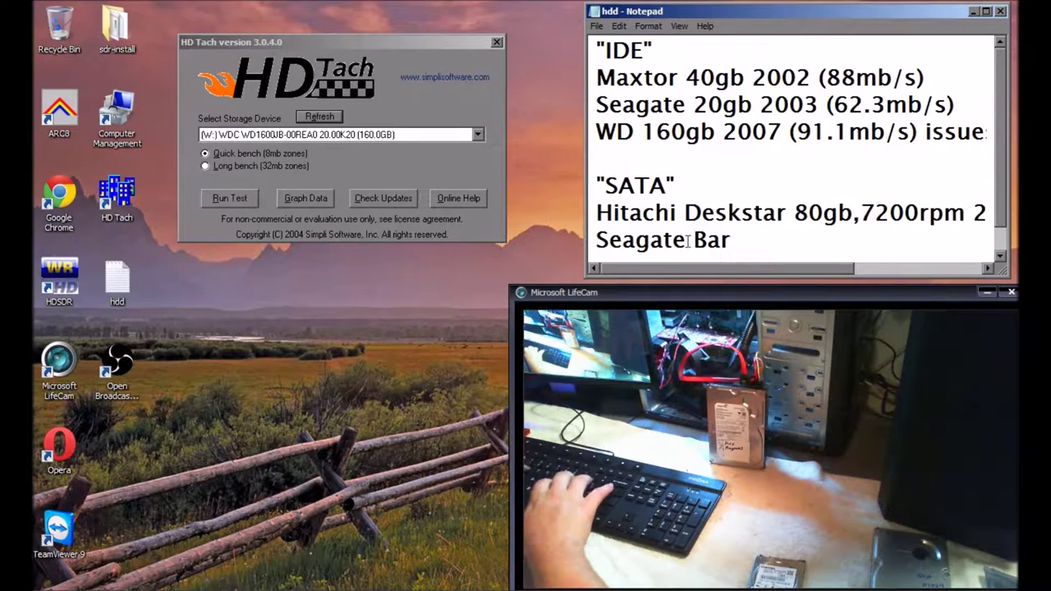
type("racuda")
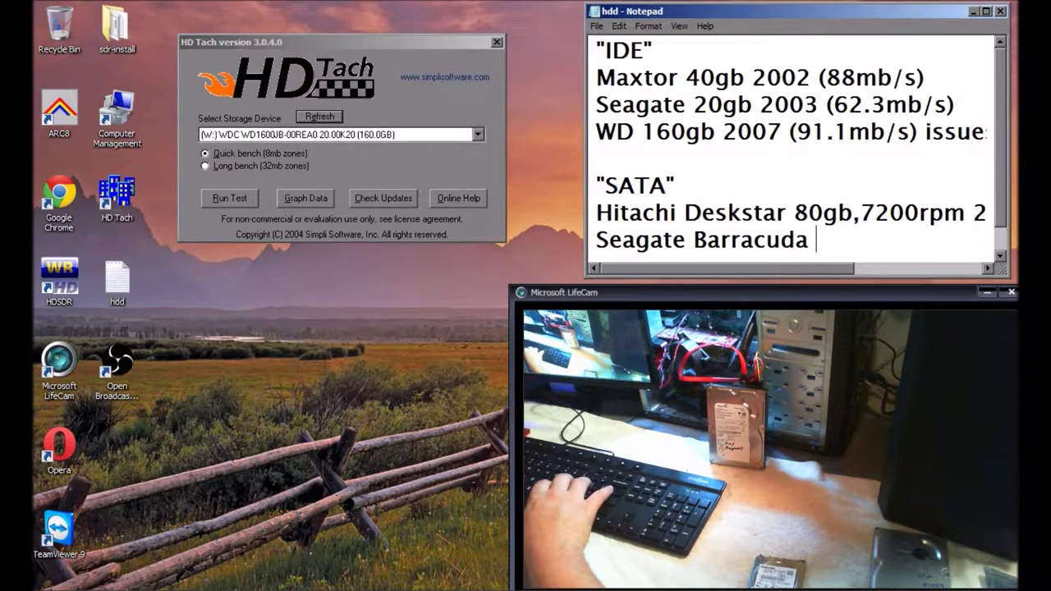
type(" 160gb")
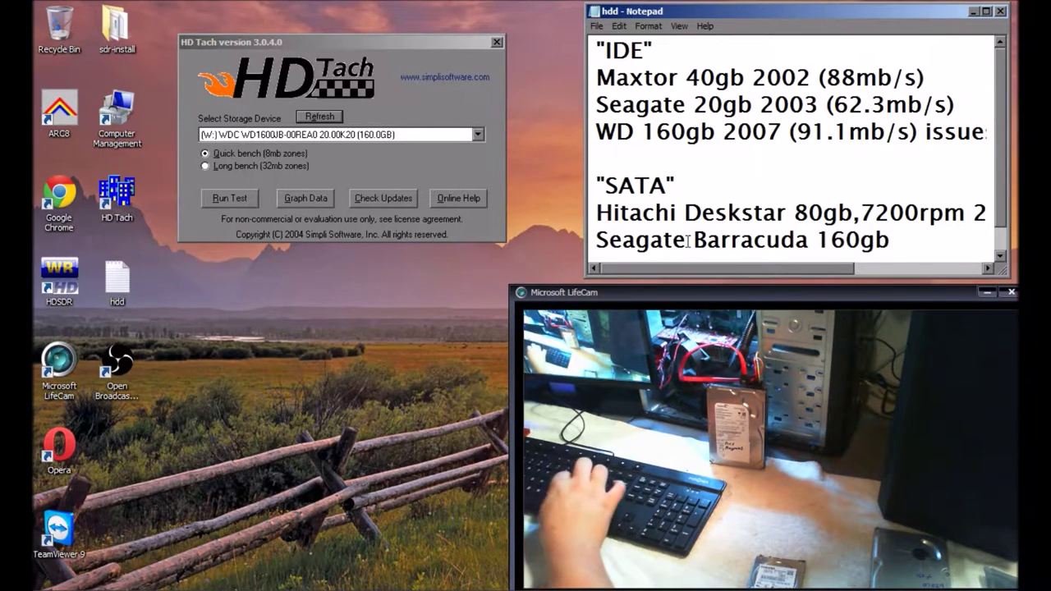
type(",72")
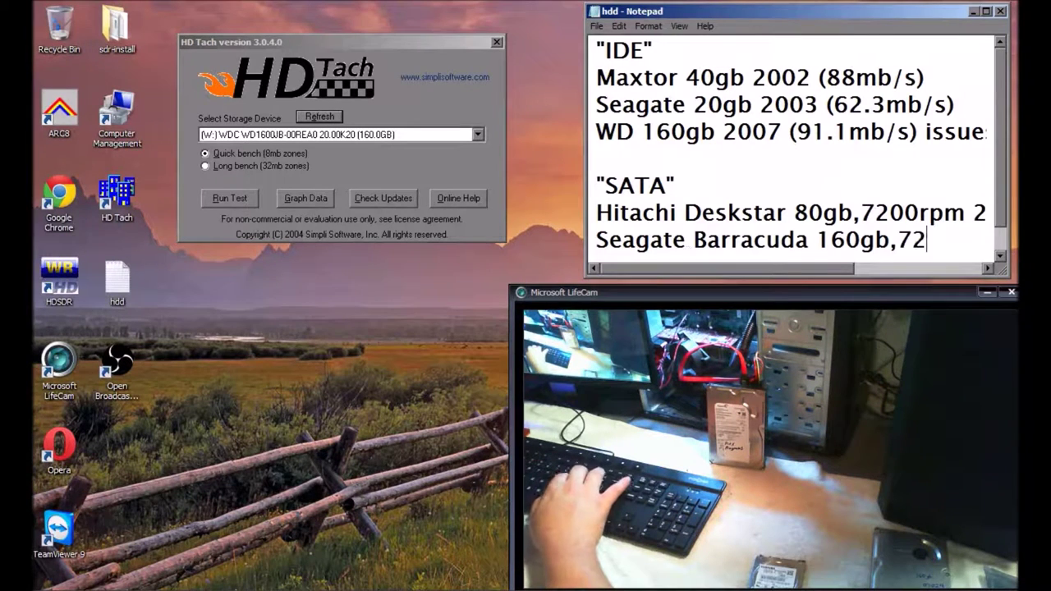
type("00")
key("BackSpace")
type("pm")
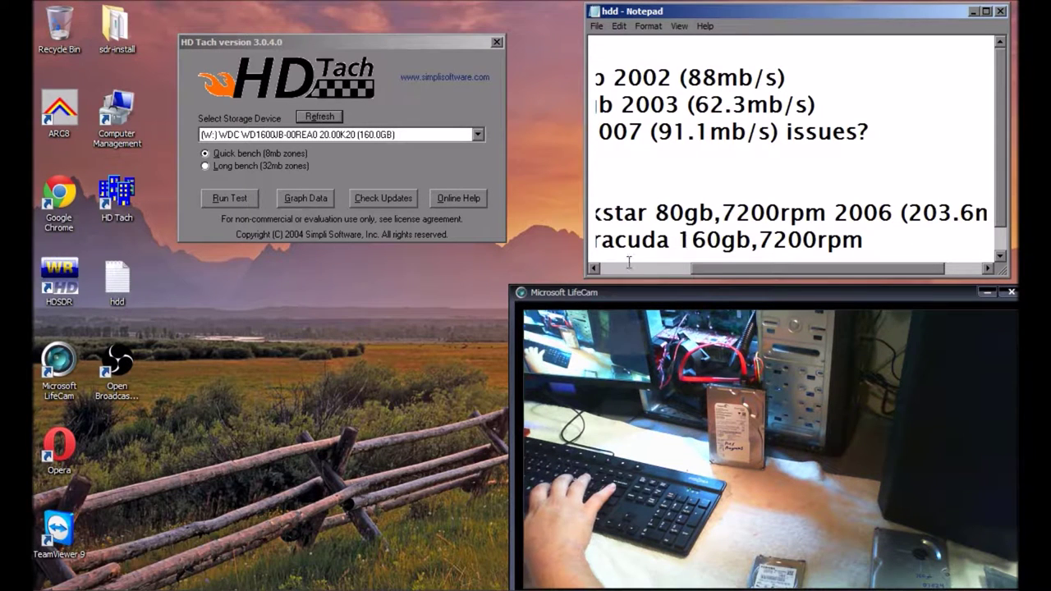
Switch to Opera, look up date code 07022 in the Seagate date code calculator, and minimize the browser.
left_click(175, 576)
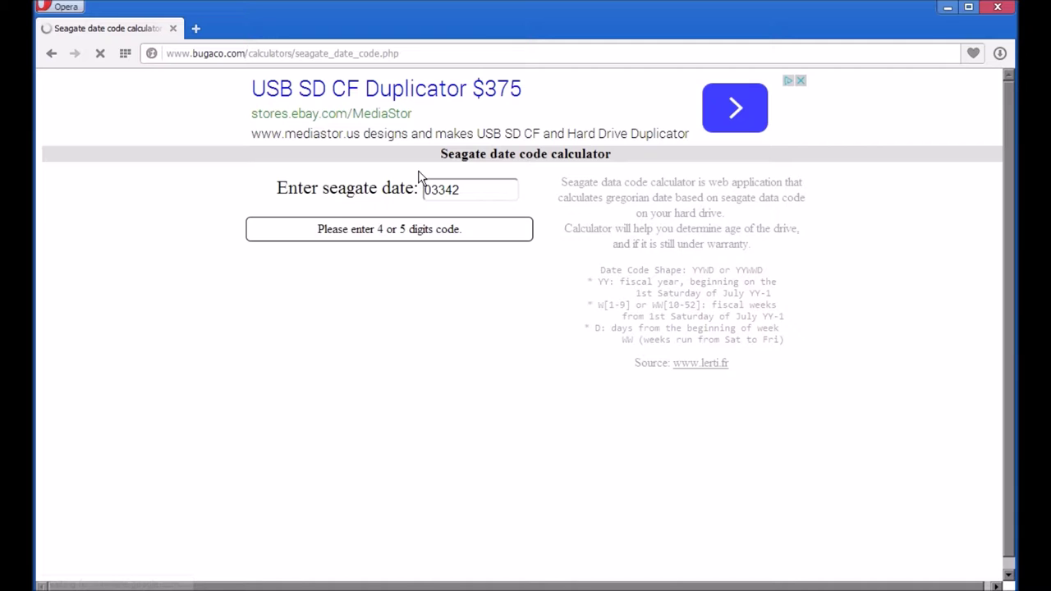
left_click(475, 192)
key("BackSpace")
key("BackSpace")
key("BackSpace")
key("BackSpace")
key("BackSpace")
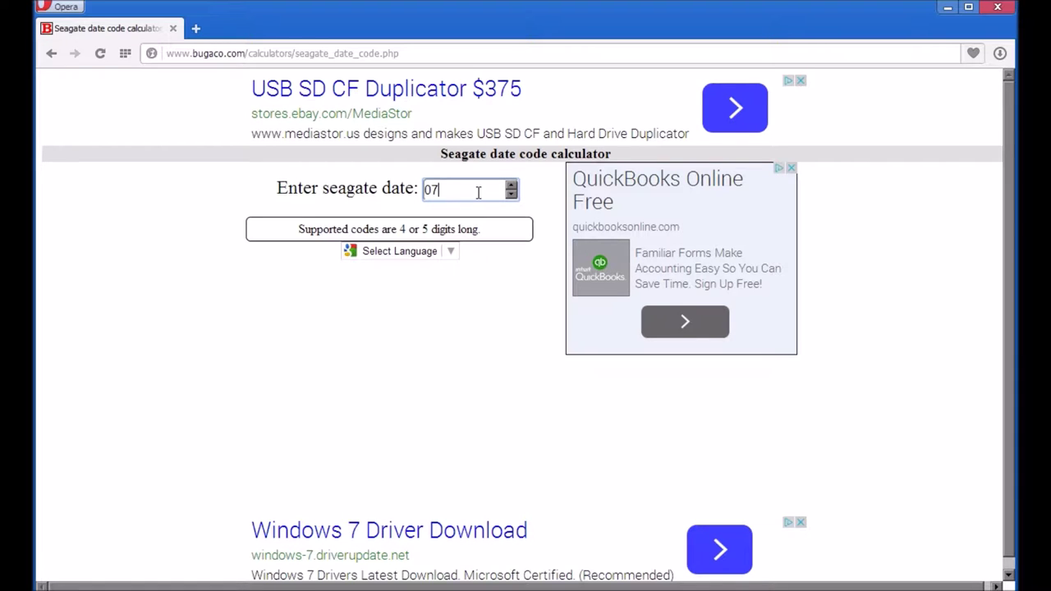
type("07022")
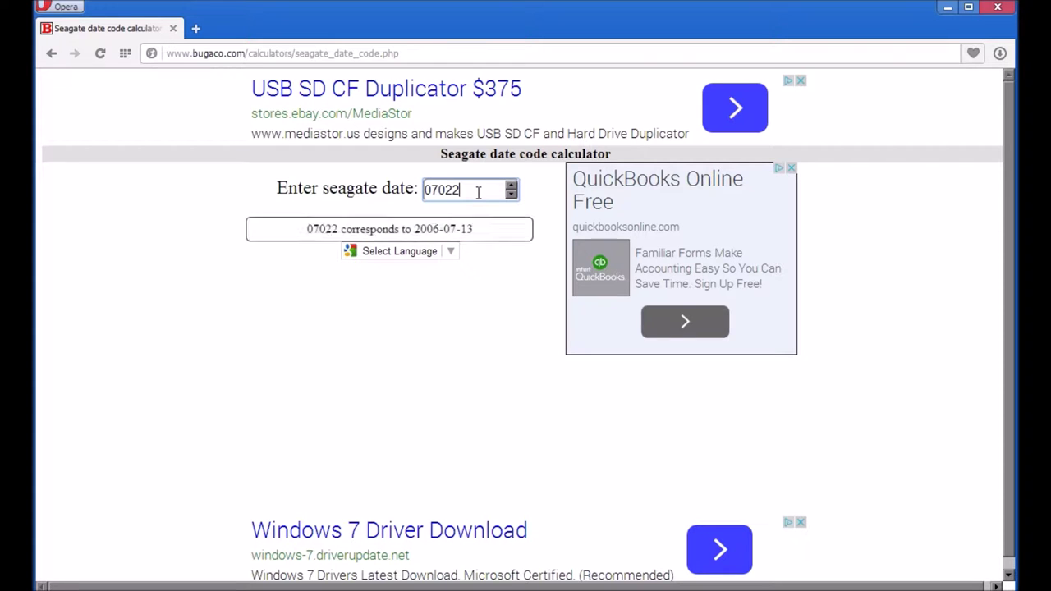
left_click(946, 11)
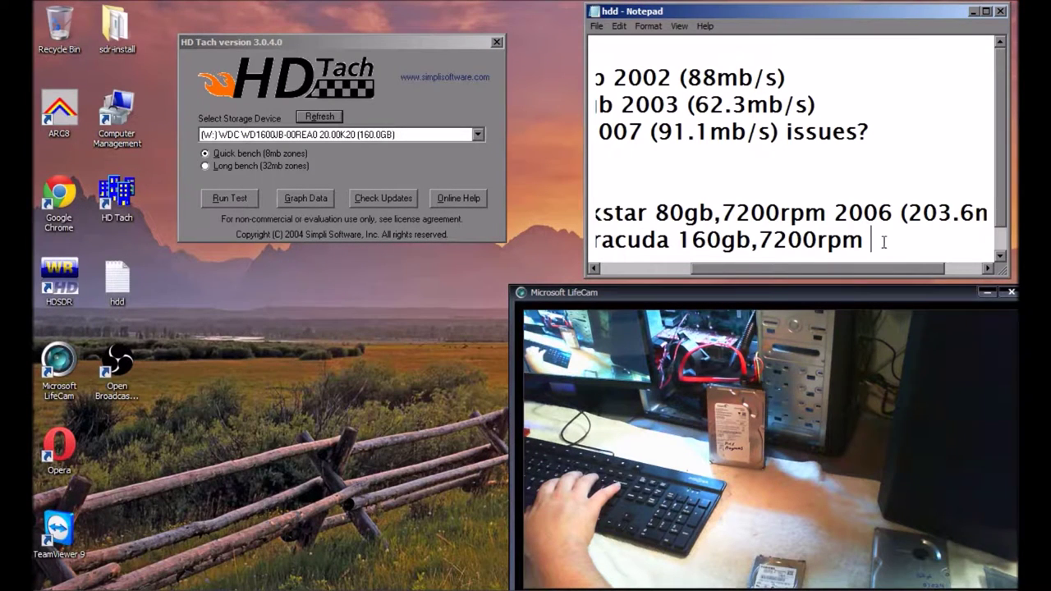
Append the year 2006 and an opening parenthesis to the Seagate Barracuda entry in the hdd note.
type("2006")
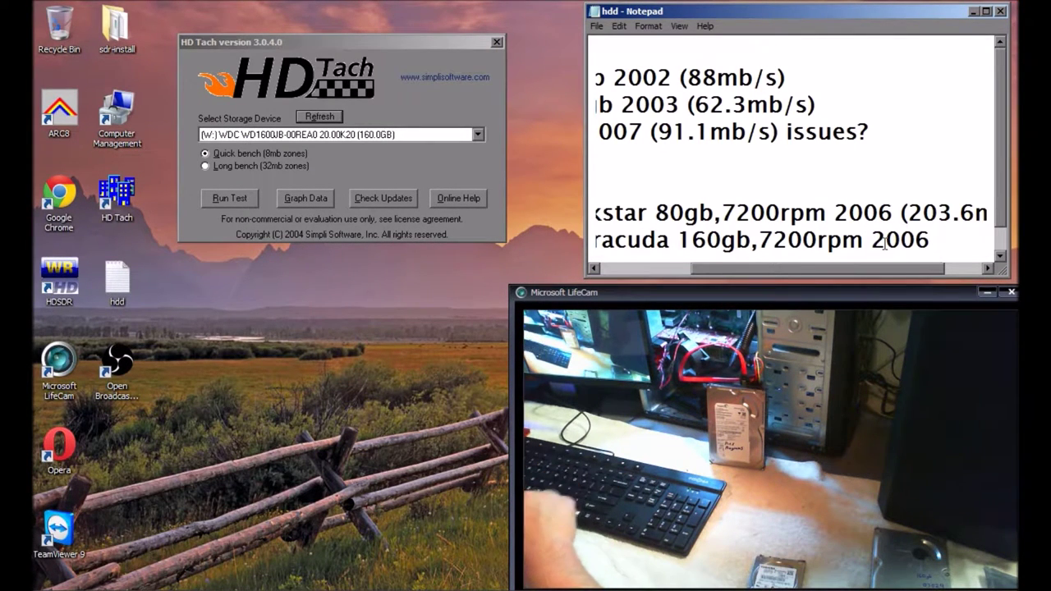
type(" (")
left_click_drag(924, 269, 961, 272)
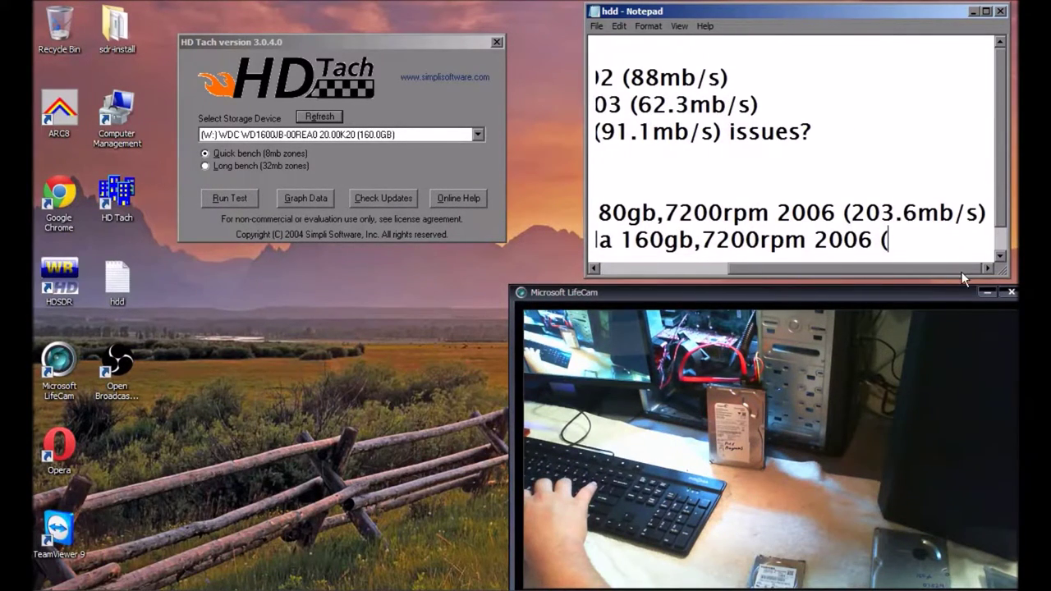
left_click(269, 139)
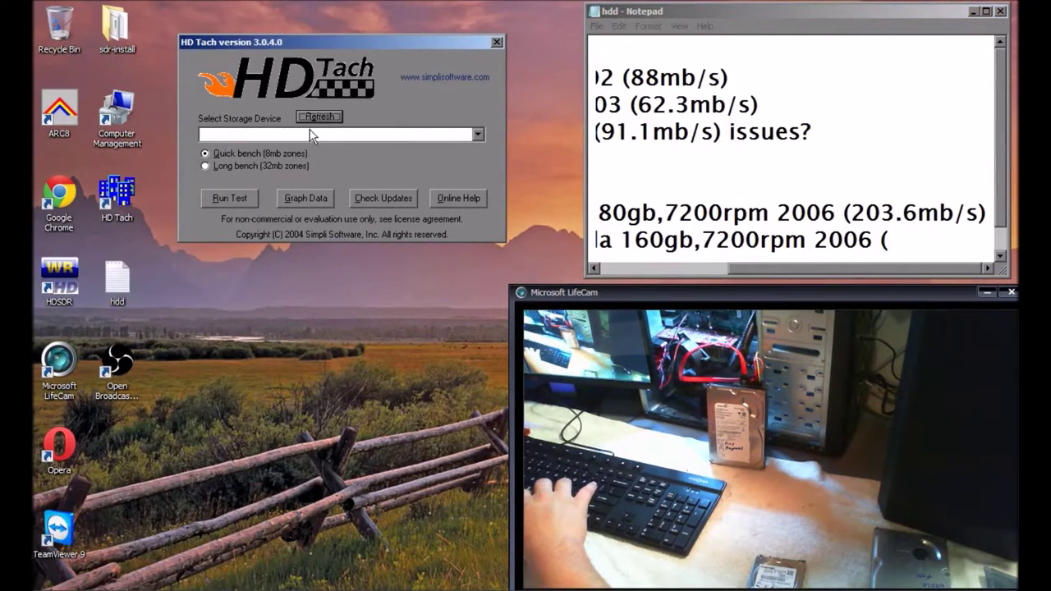
left_click(310, 136)
left_click(310, 168)
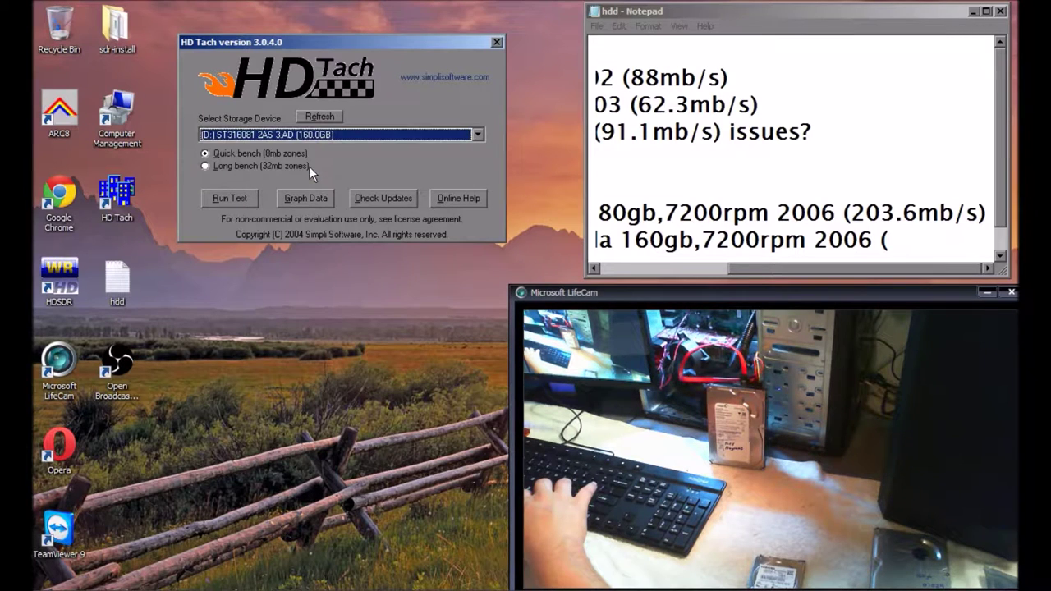
left_click(239, 199)
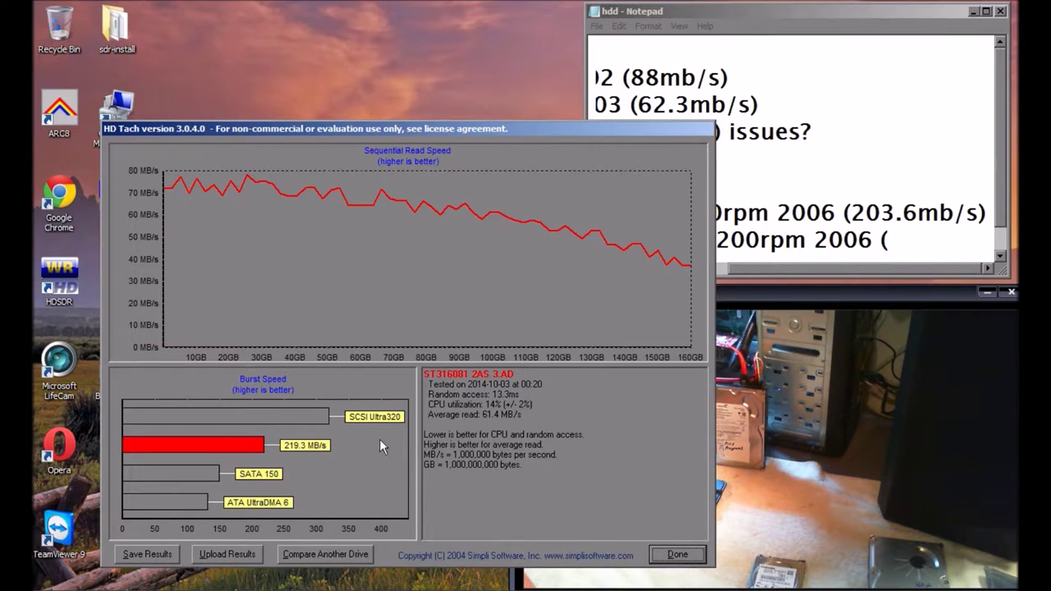
Complete the first Seagate Barracuda 160gb entry in the hdd note with "219.3mb/s)" and close the benchmark results.
left_click(914, 250)
type("219.3mb")
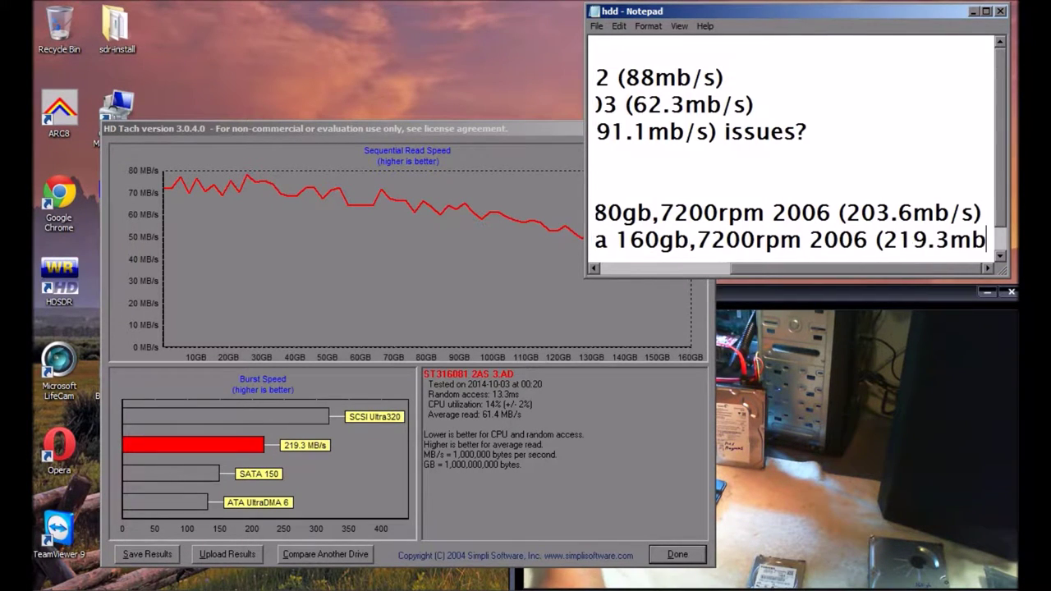
type("/s)")
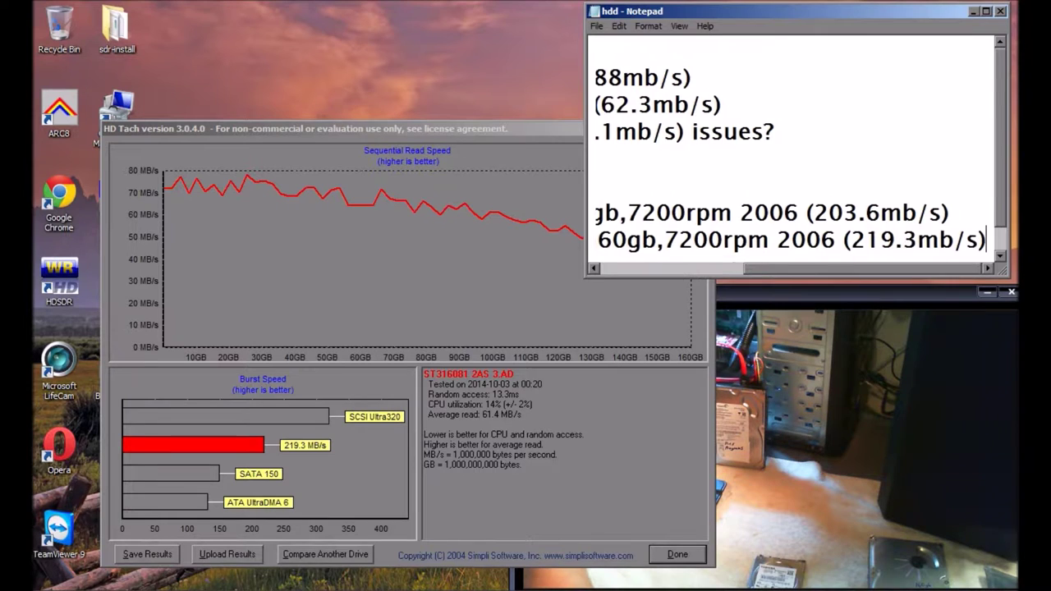
key("Home")
left_click(471, 156)
mouse_move(713, 560)
left_click(678, 555)
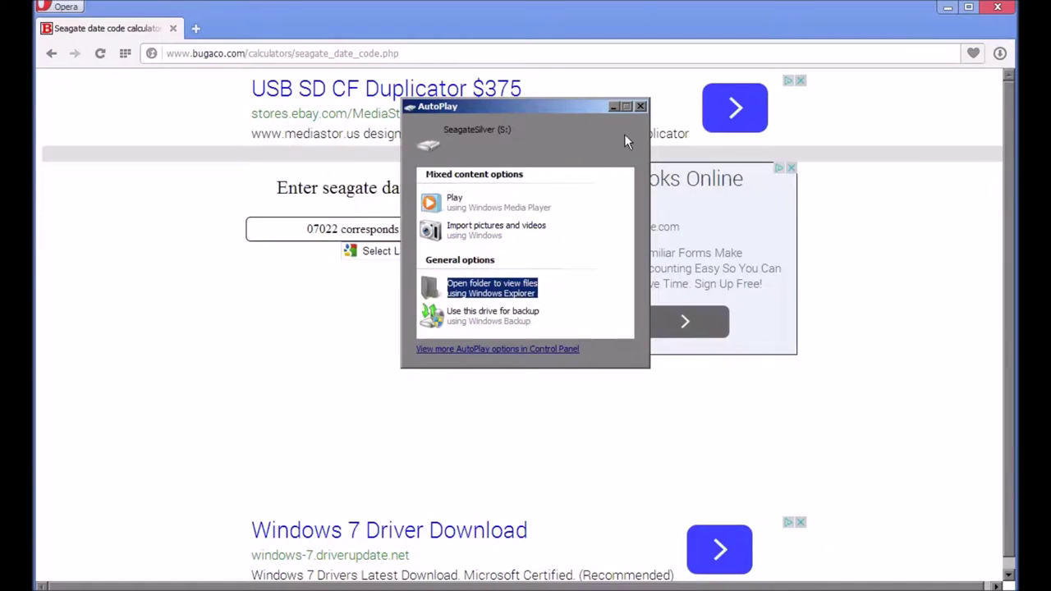
Dismiss the AutoPlay prompt for the S: drive, look up date code 07024 in the Seagate date code calculator, and minimize the browser.
left_click(638, 105)
left_click(469, 191)
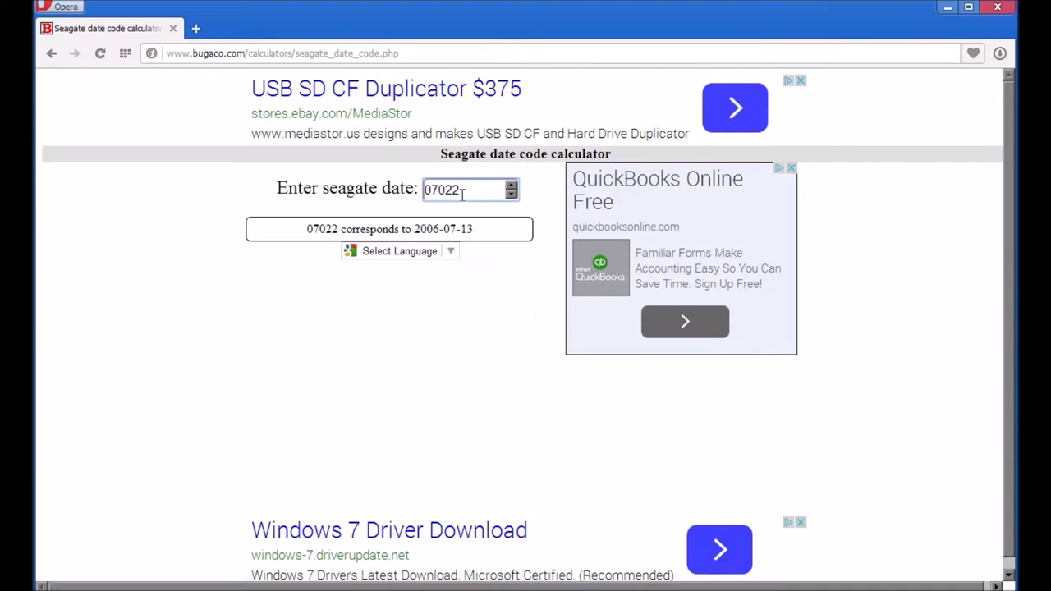
key("BackSpace")
key("BackSpace")
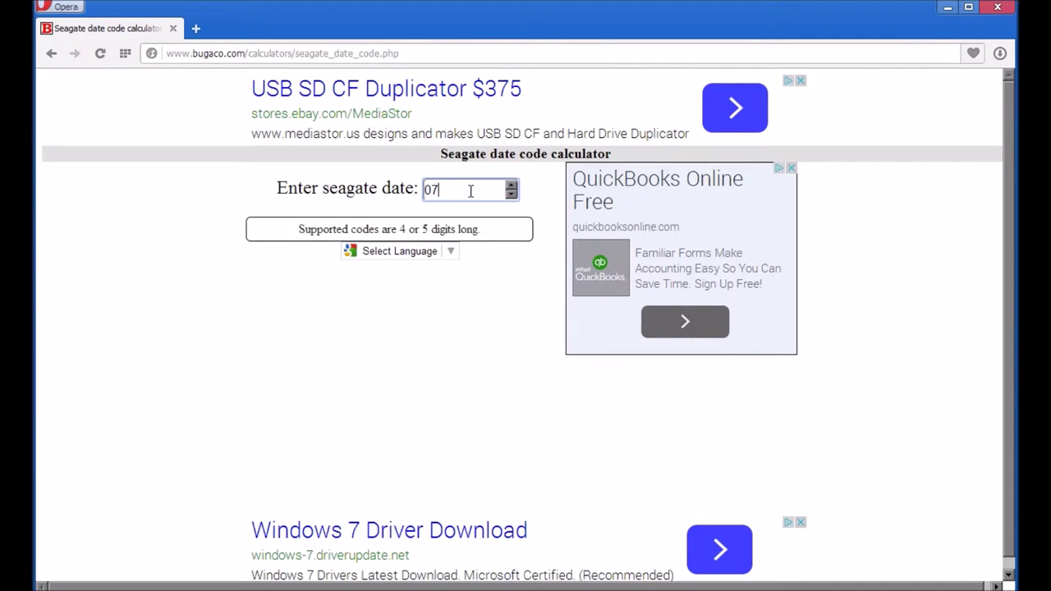
type("024")
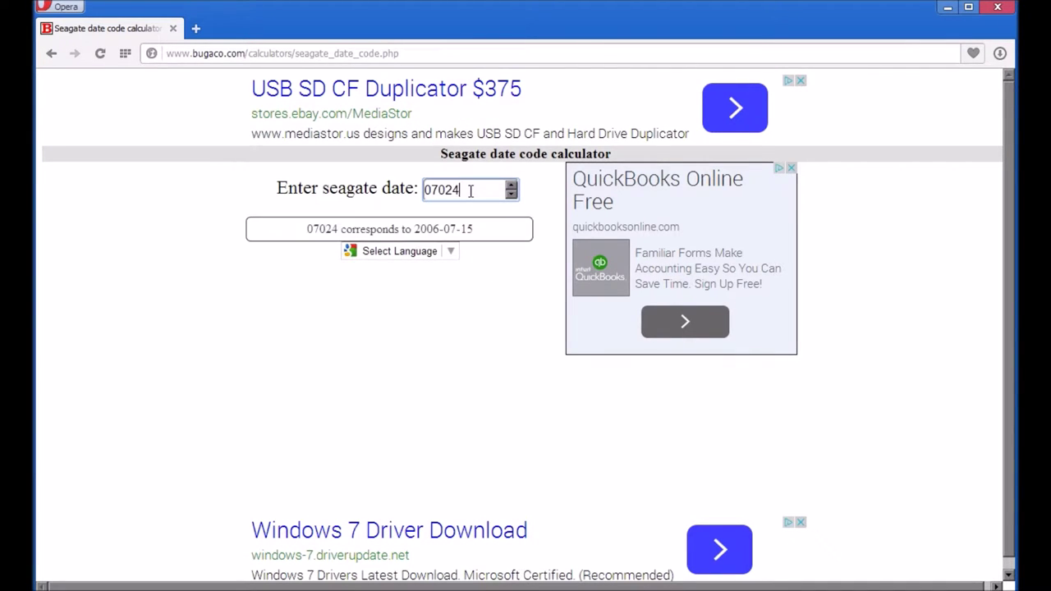
left_click(950, 7)
Add the entry "Seagate Barracuda 160gb, 7200rpm 2006 07024 (" below the first Seagate Barracuda line in the hdd note.
left_click(672, 247)
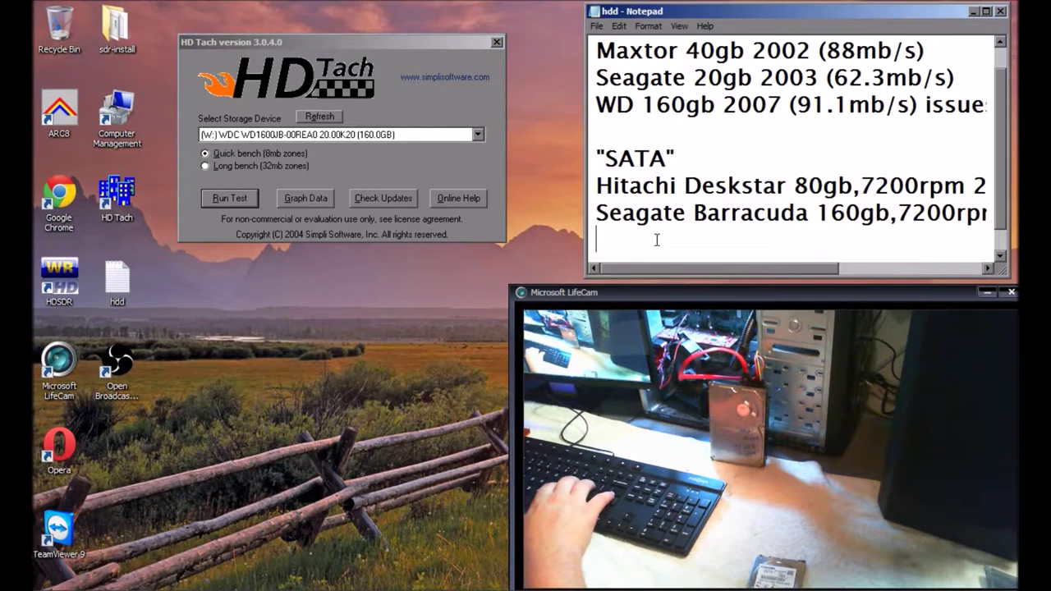
type("Seaga")
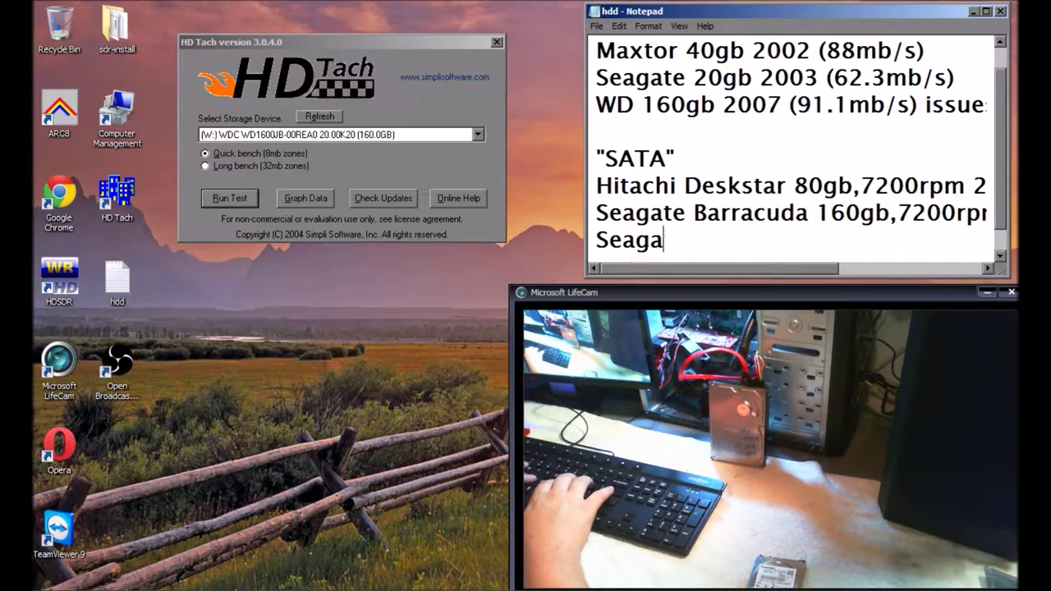
type("te Barr")
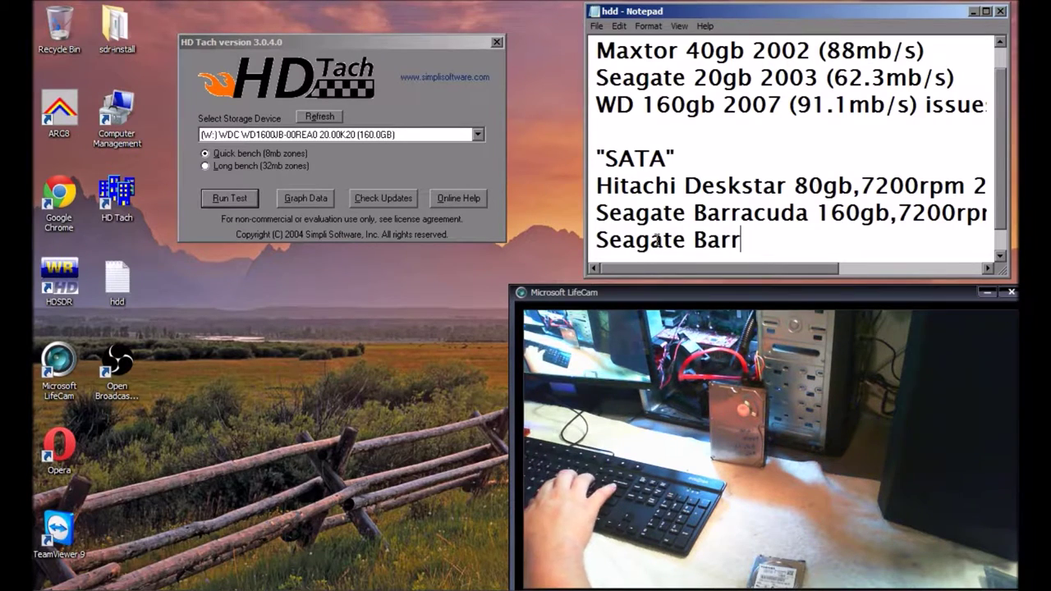
type("acuda ")
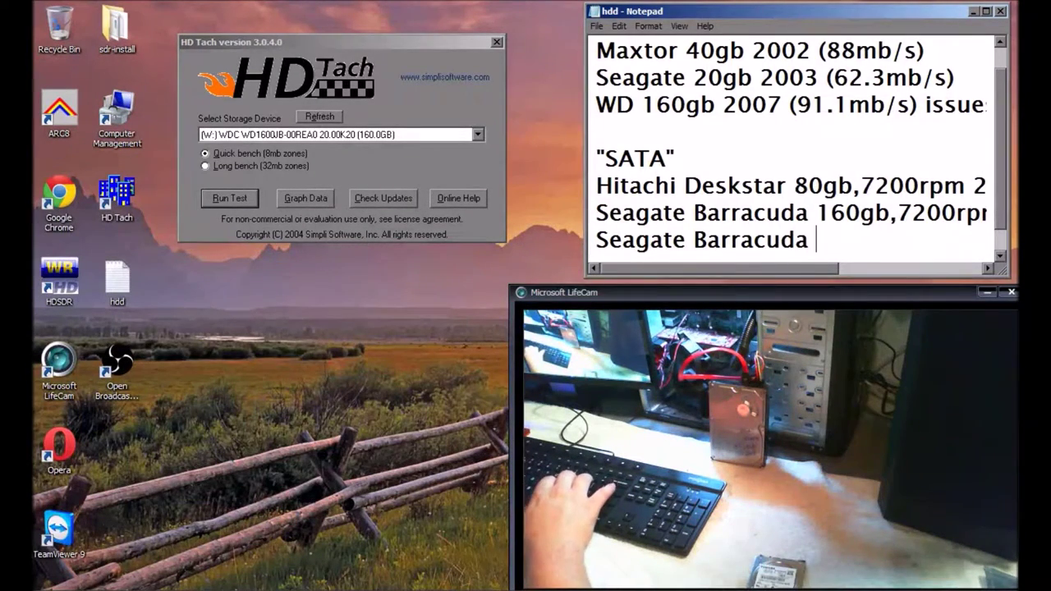
type("160gb")
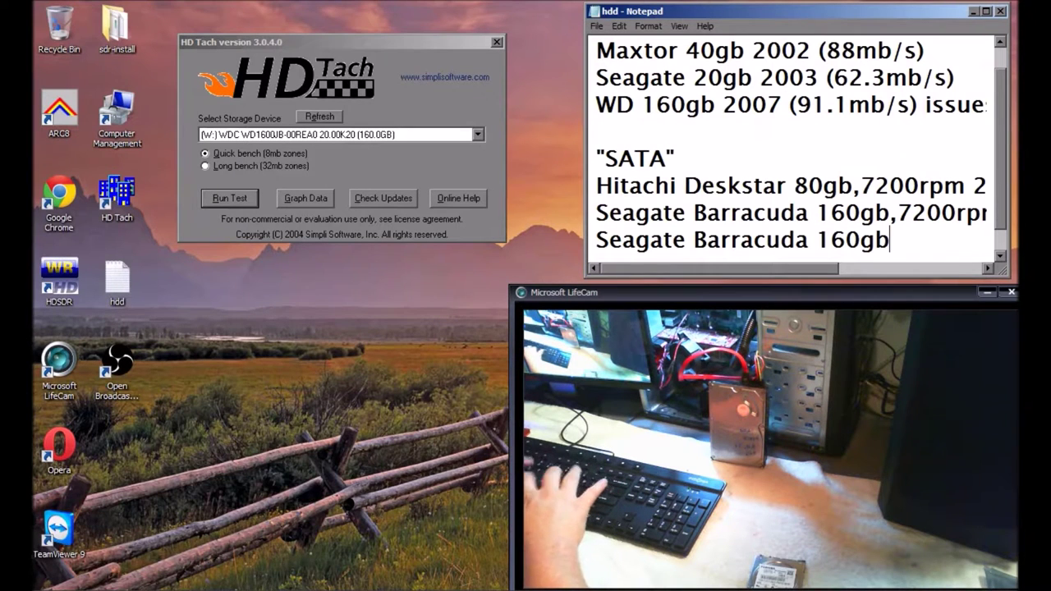
type(", 72")
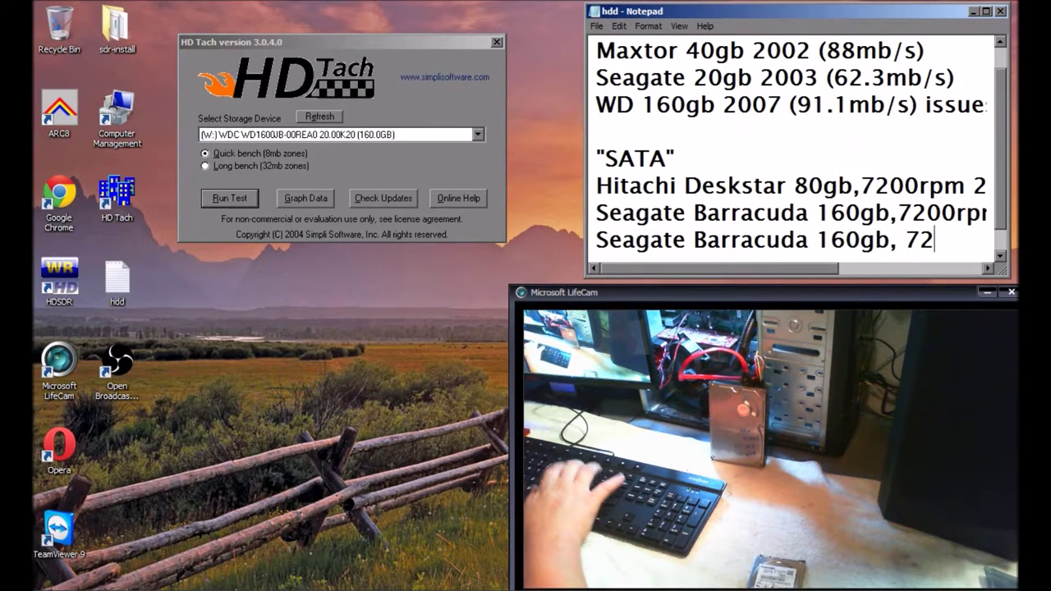
type("00rpm ")
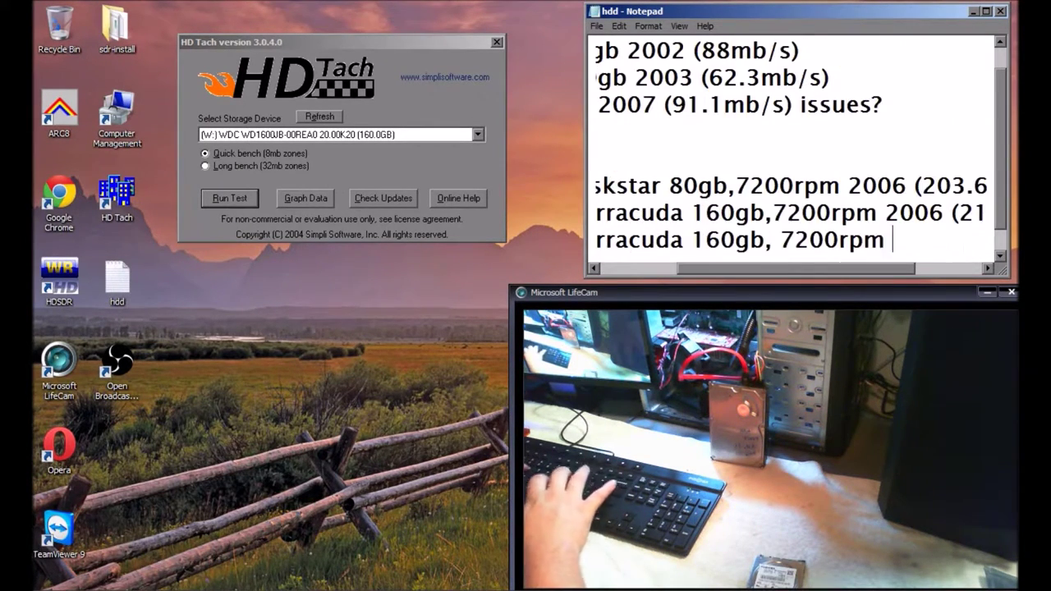
type("2006")
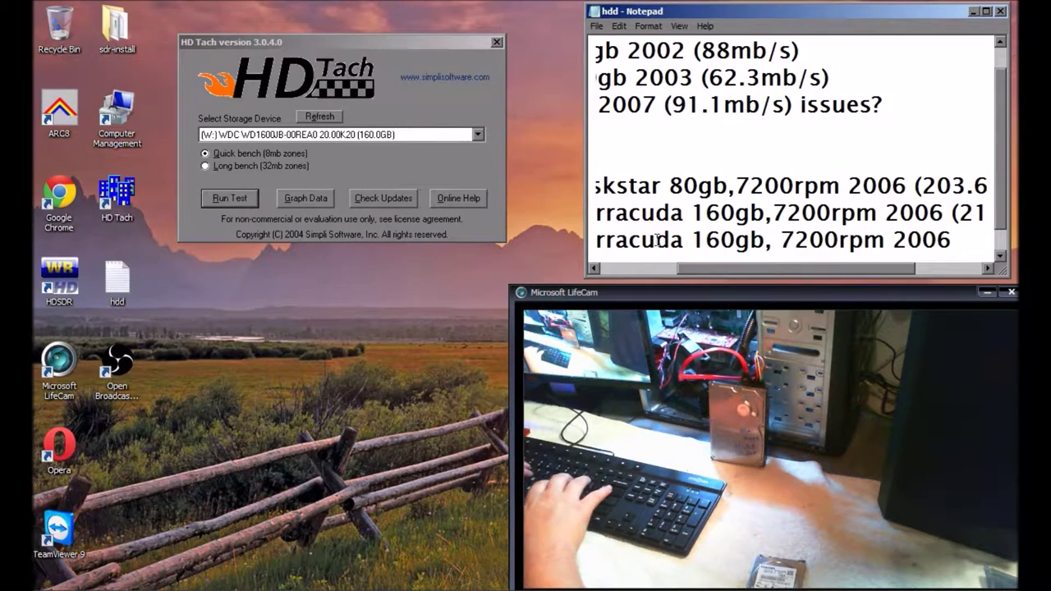
type(" 07")
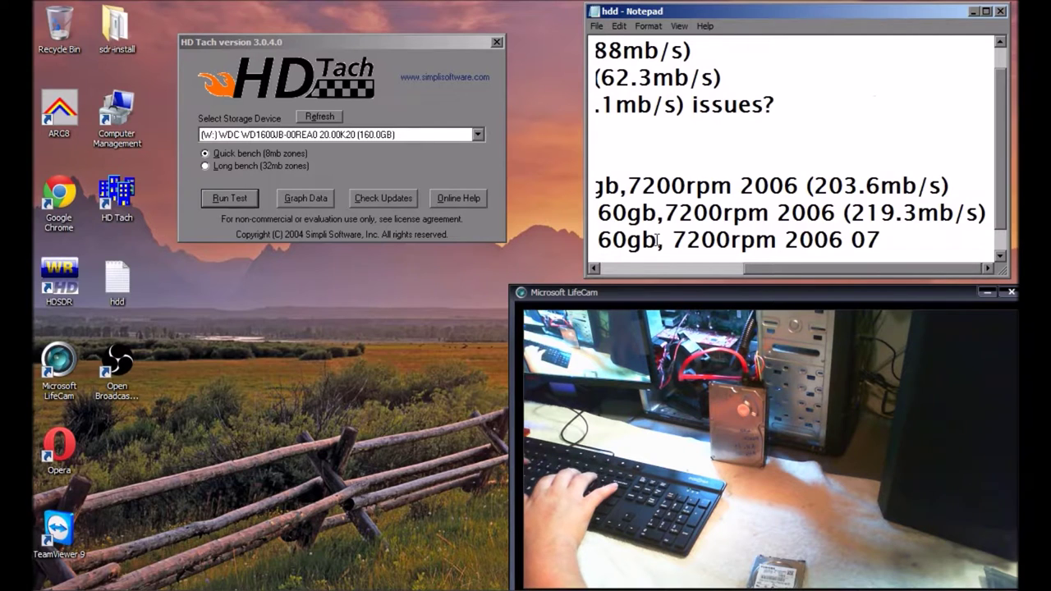
type("024")
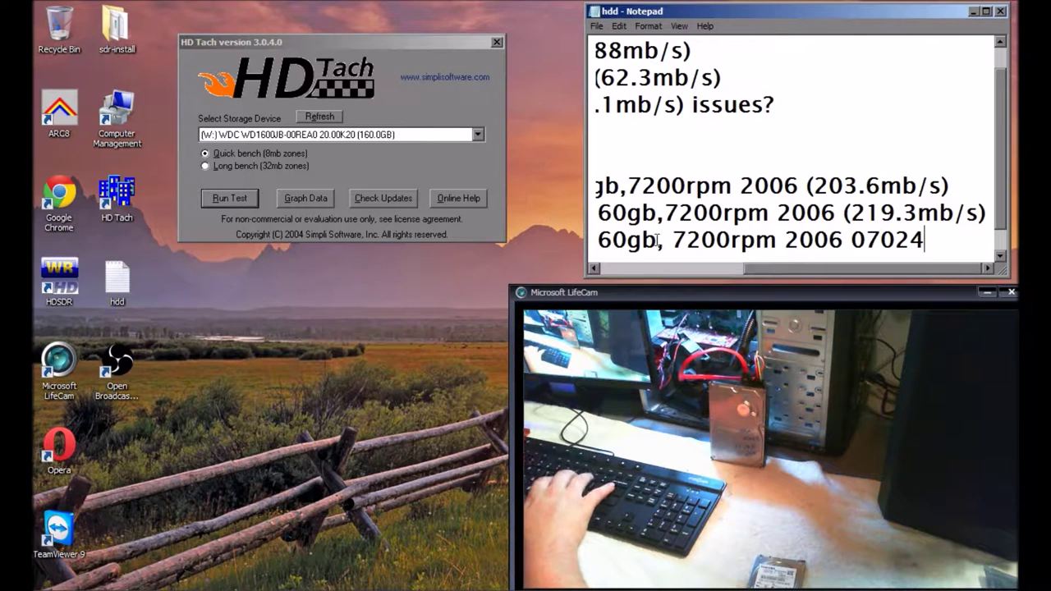
type(" (")
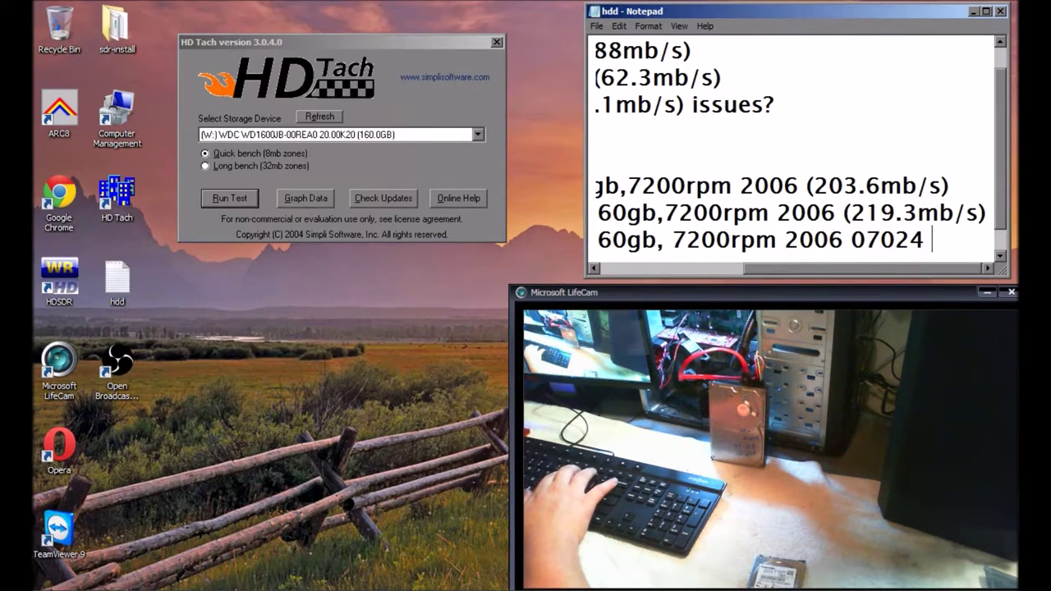
left_click(320, 117)
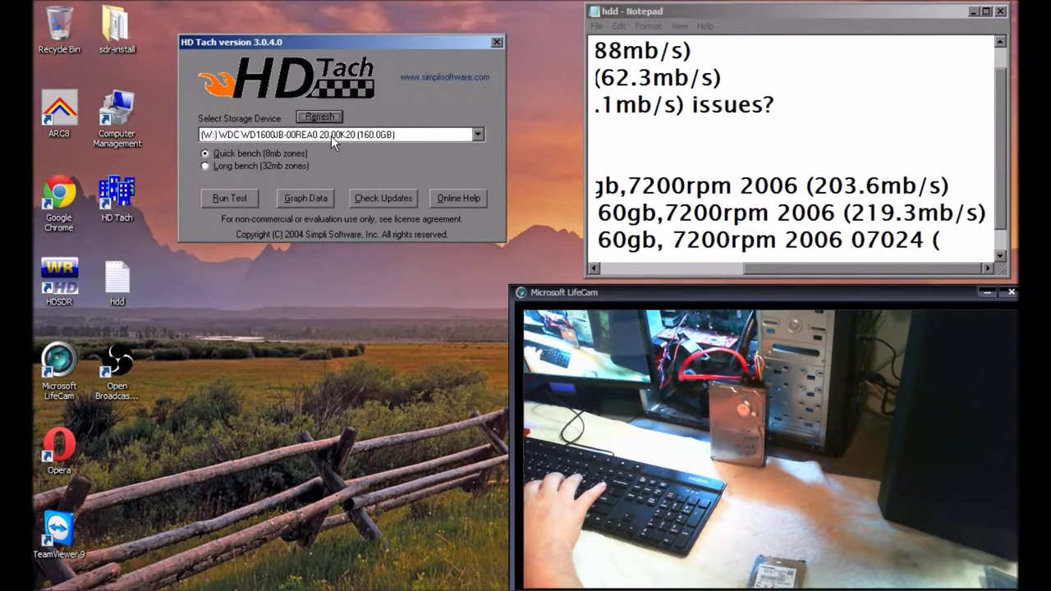
left_click(330, 135)
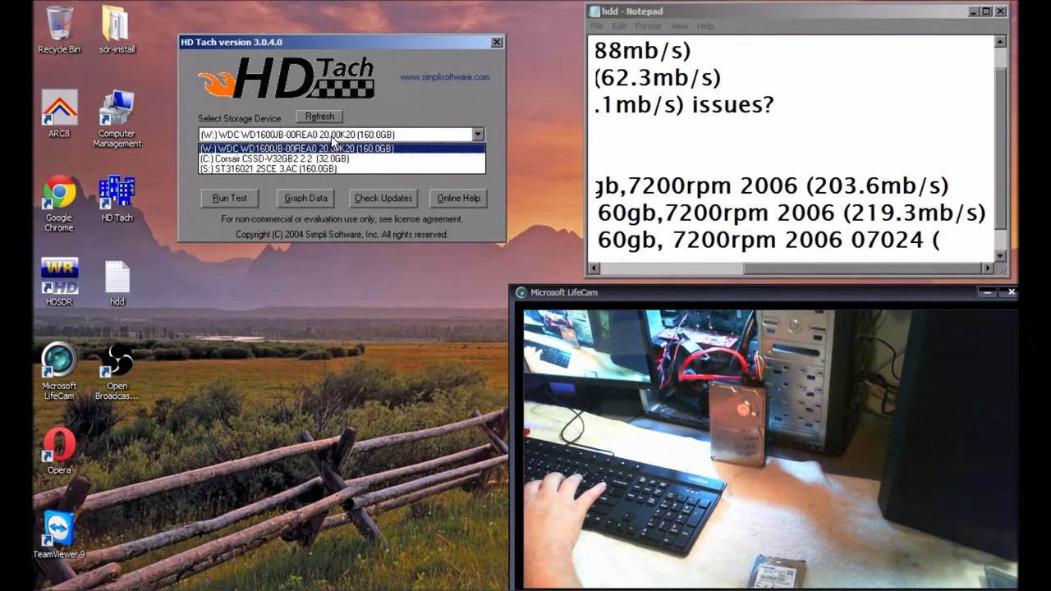
left_click(260, 167)
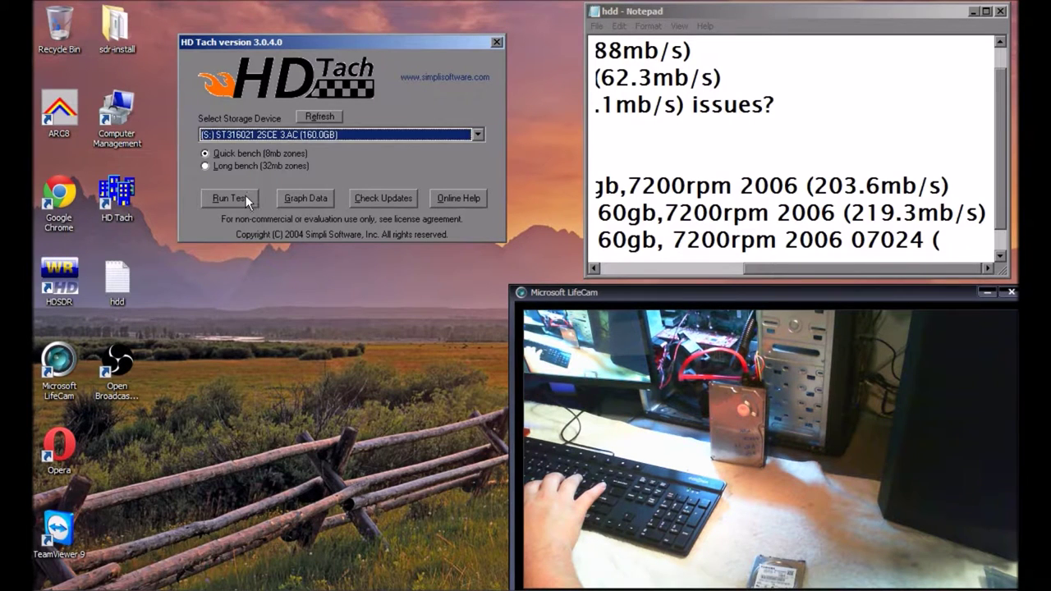
left_click(230, 198)
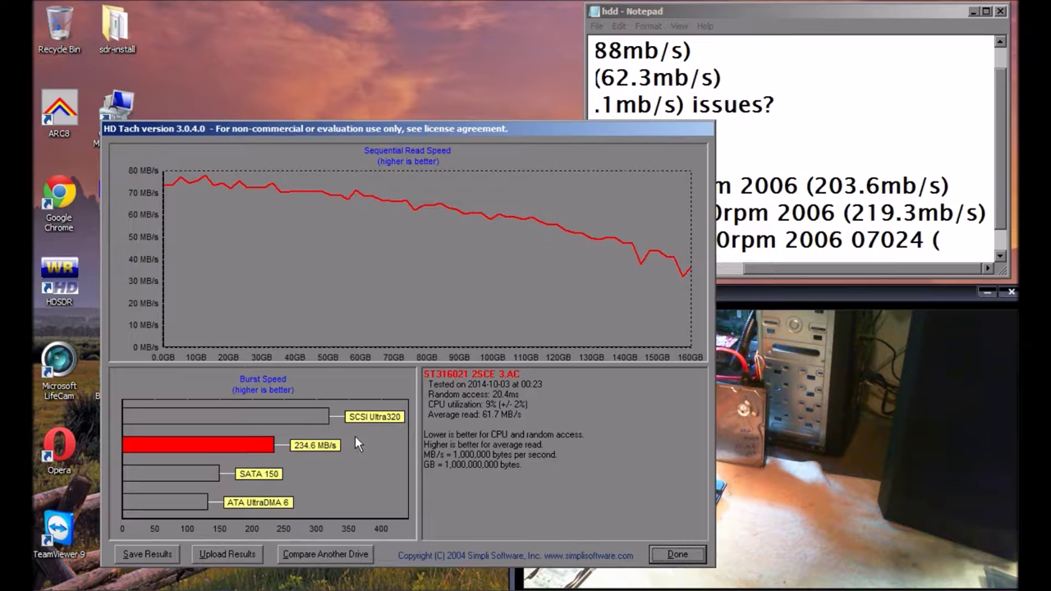
Complete the second Seagate Barracuda entry with "234.6mb/s)", start a new line below it, and close the benchmark results.
left_click(962, 251)
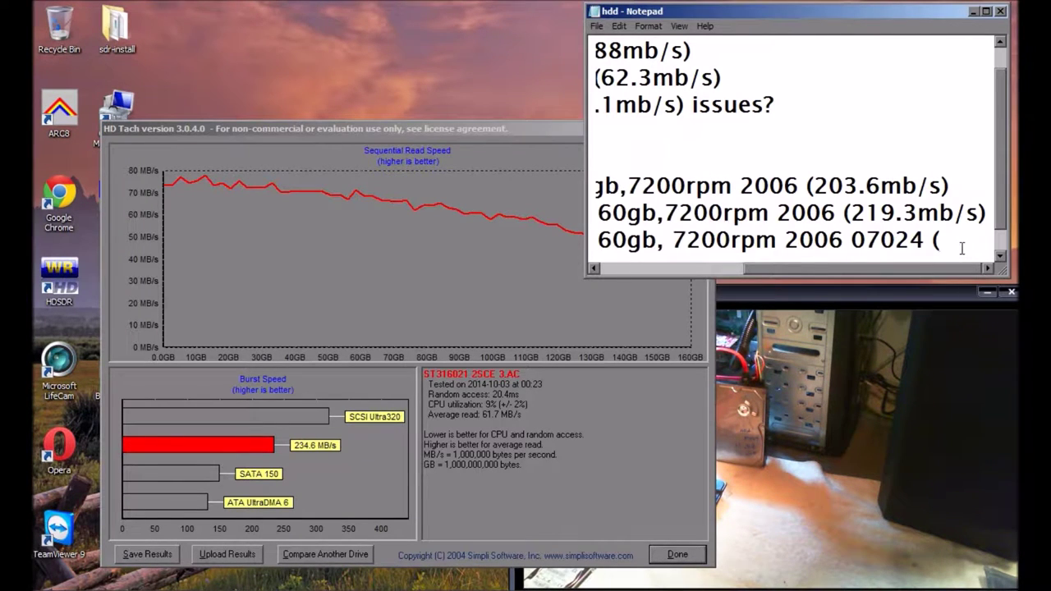
type("234.")
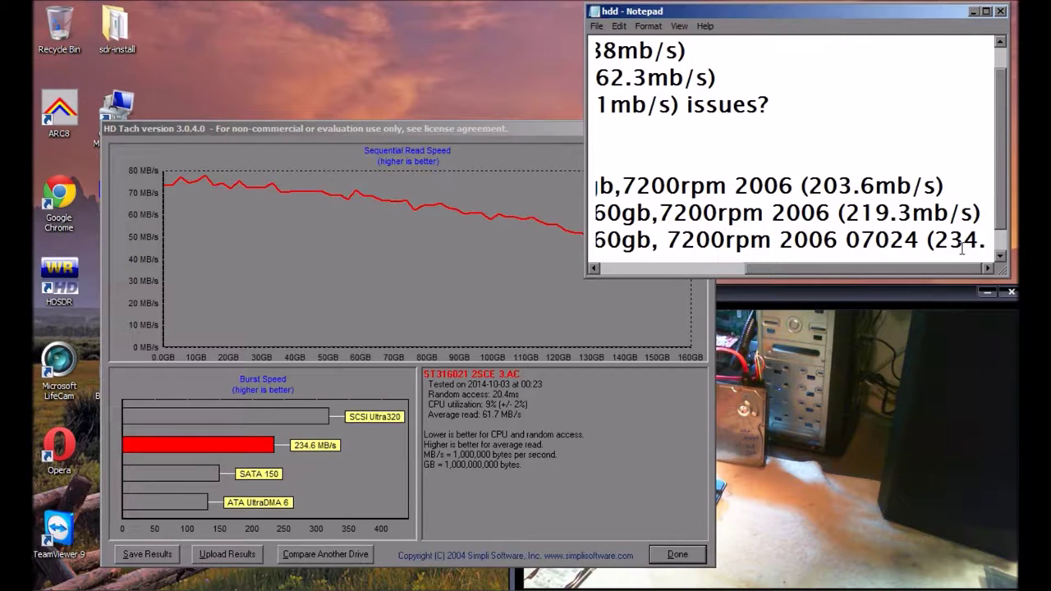
type("6")
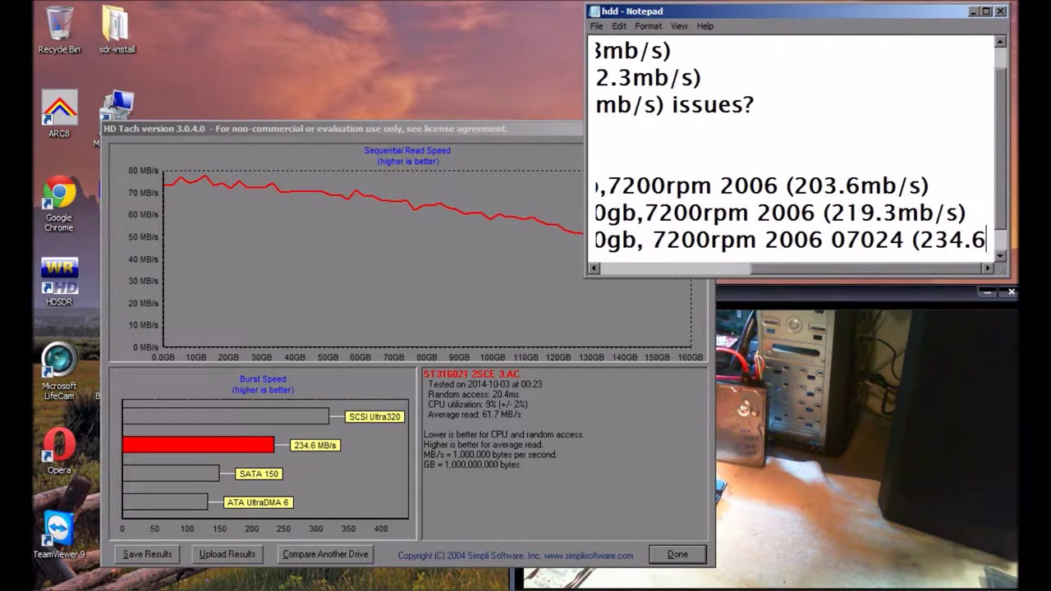
type("mb/s")
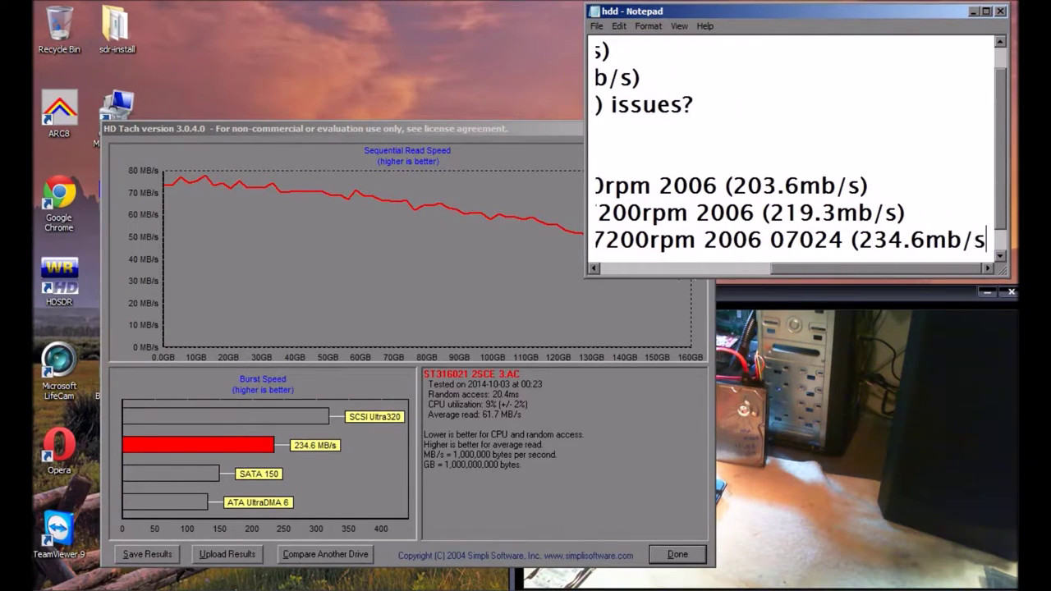
type(")")
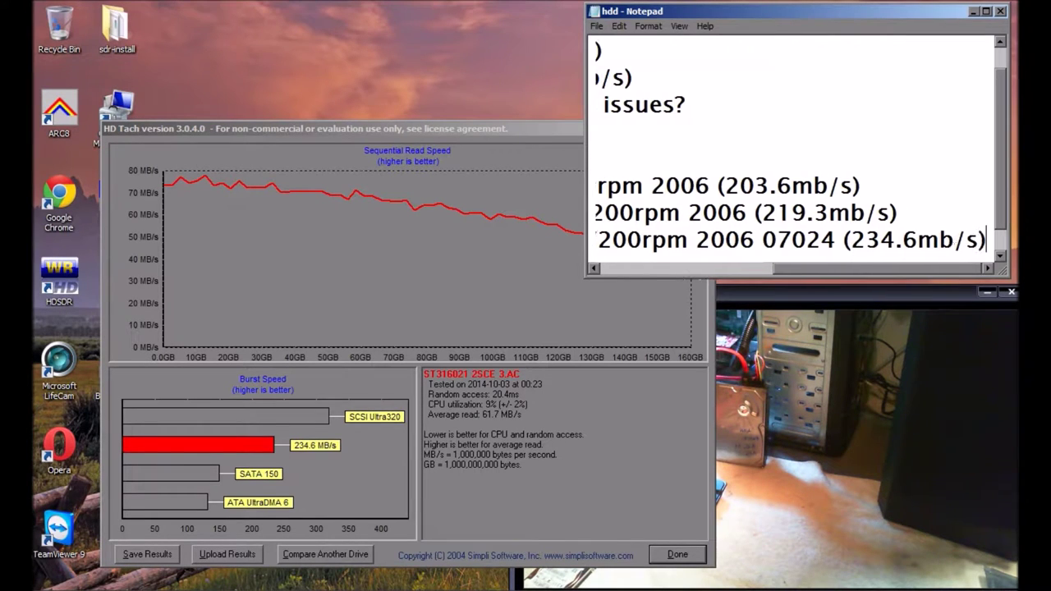
key("Return")
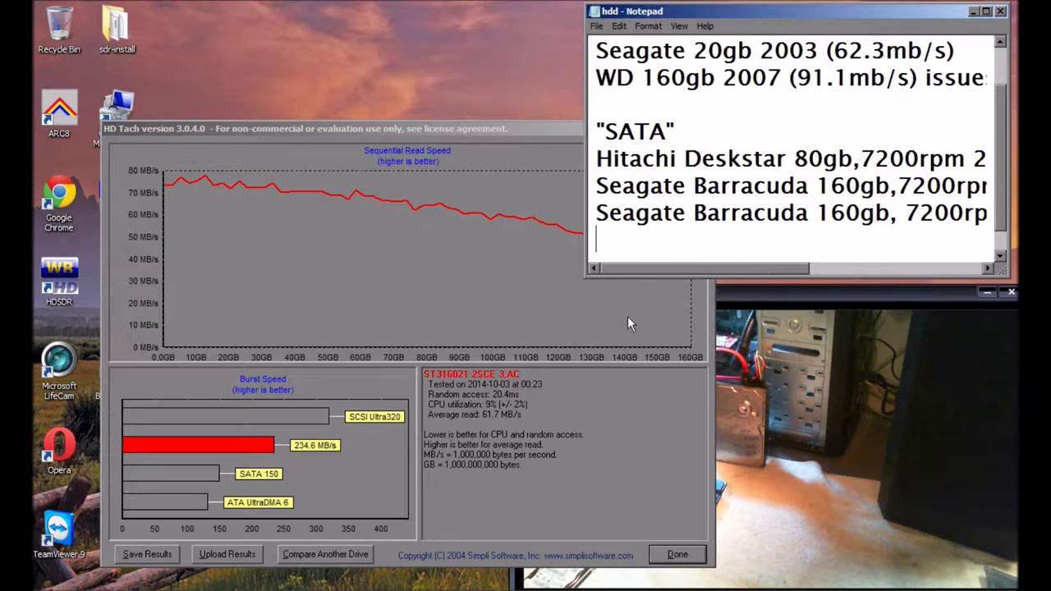
left_click(676, 555)
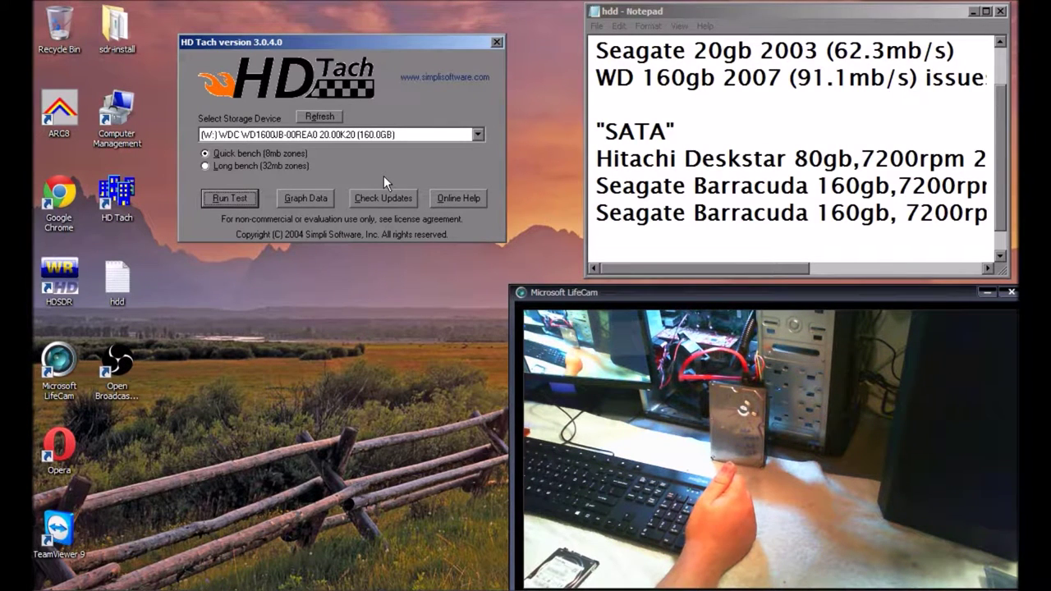
Refresh HD Tach's storage device list and check it for the newly connected drive.
left_click(606, 291)
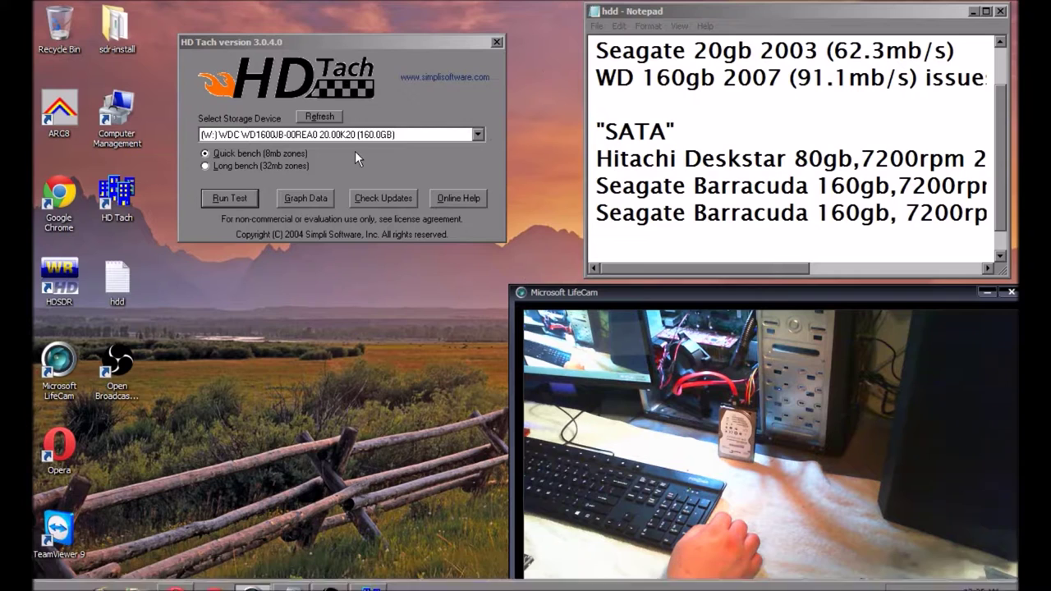
left_click(311, 135)
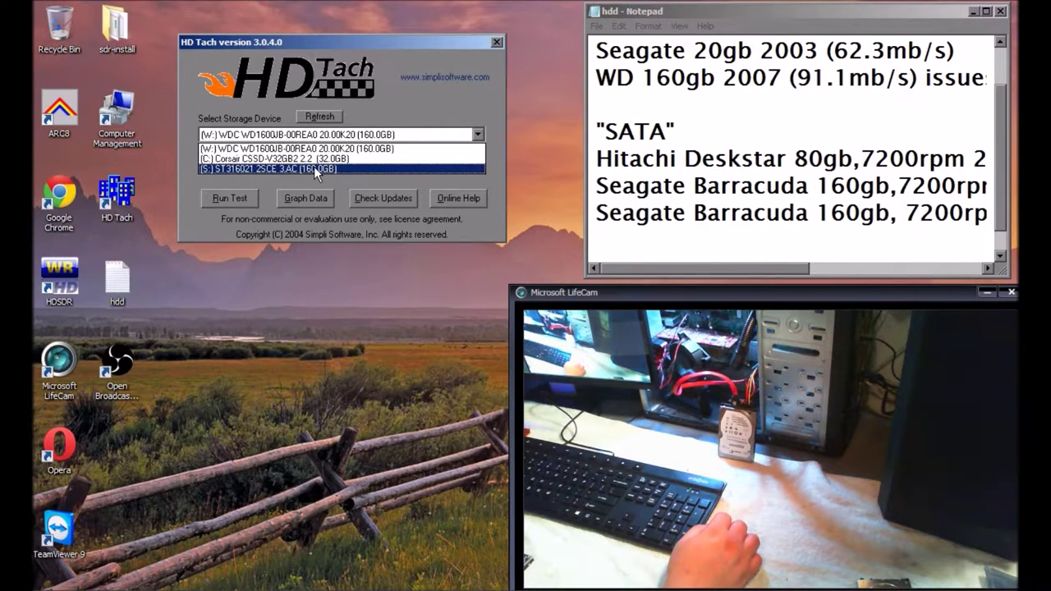
left_click(313, 166)
left_click(319, 116)
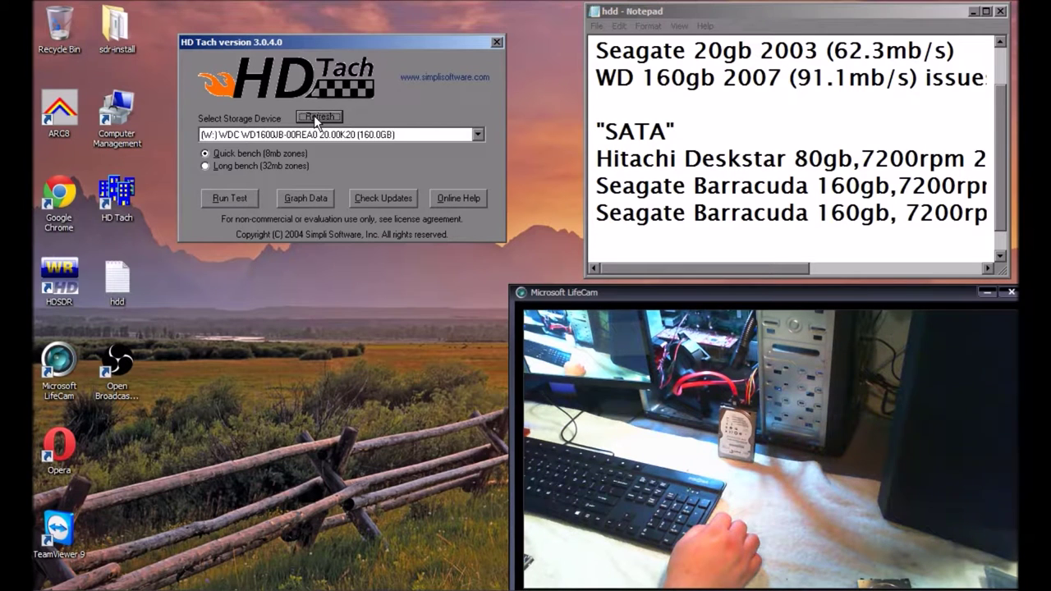
left_click(316, 135)
left_click(418, 112)
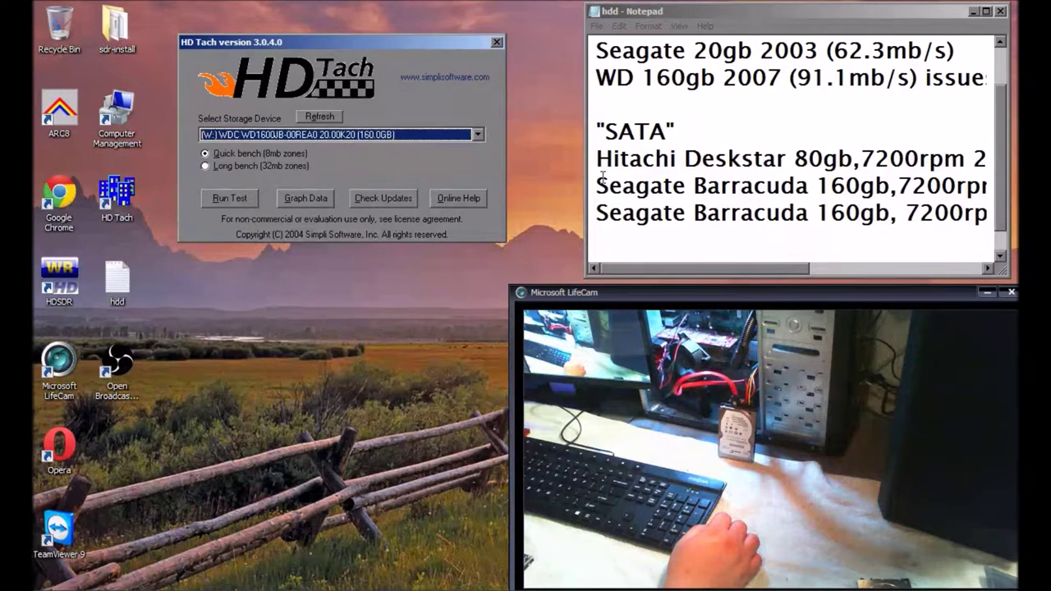
Start the entry "Seagate Momentus 160gb,7200rpm " at the end of the hdd note, below the Seagate Barracuda lines.
left_click(677, 256)
type("Seaga")
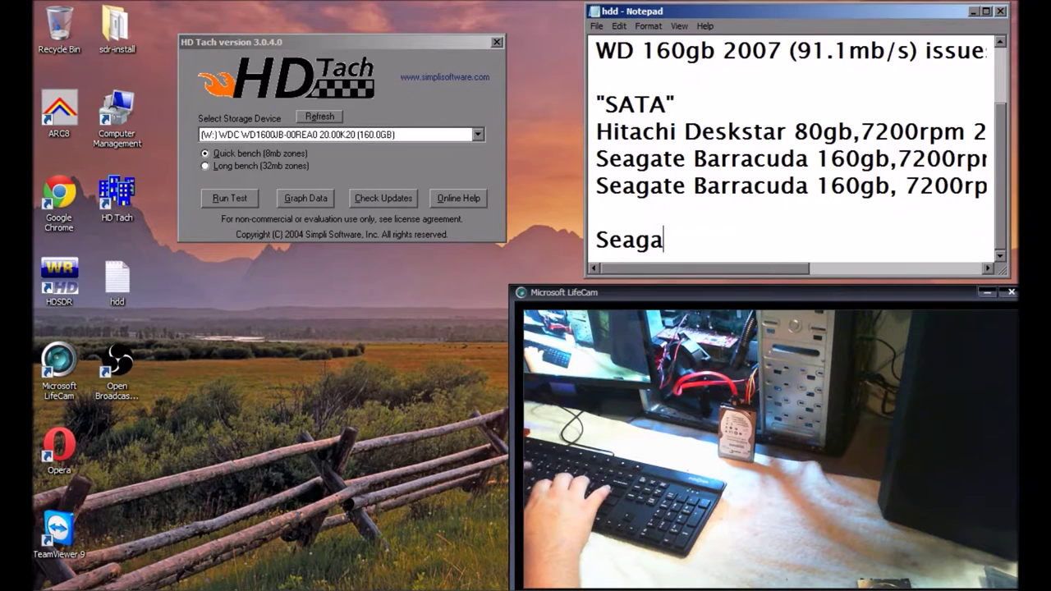
type("te M")
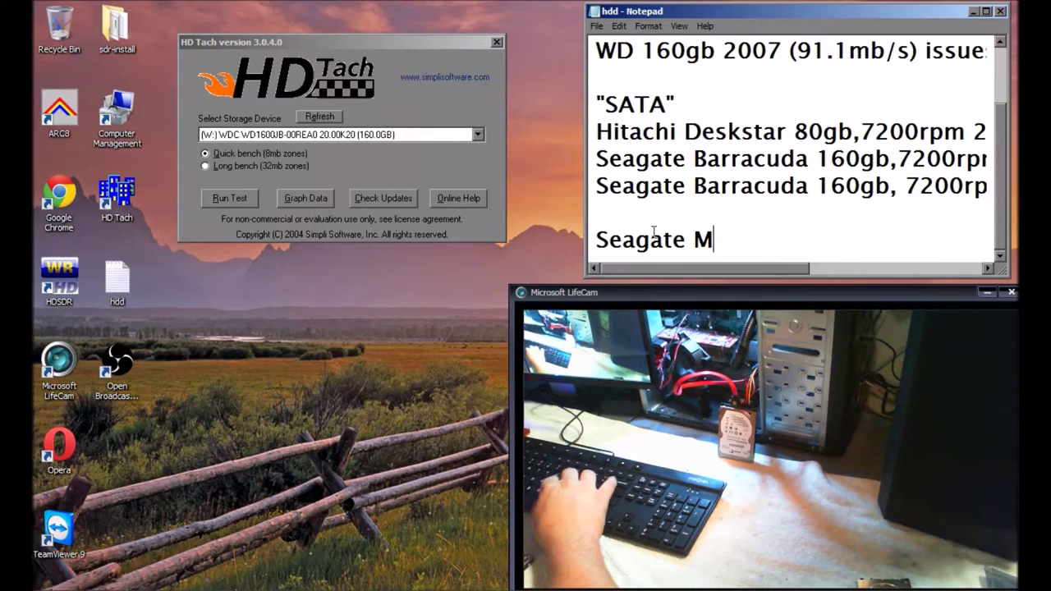
type("om")
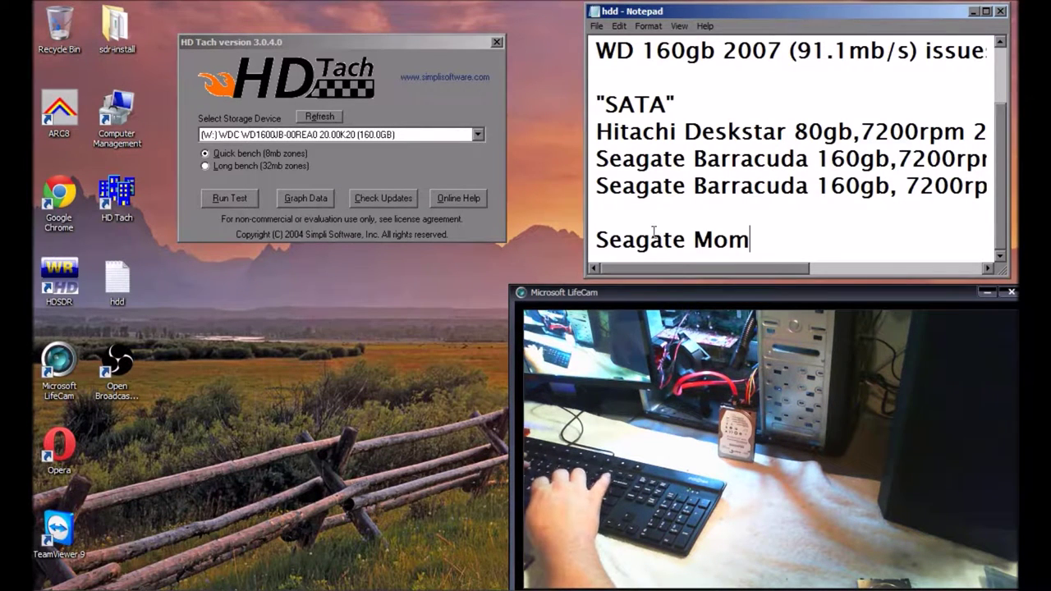
type("entus")
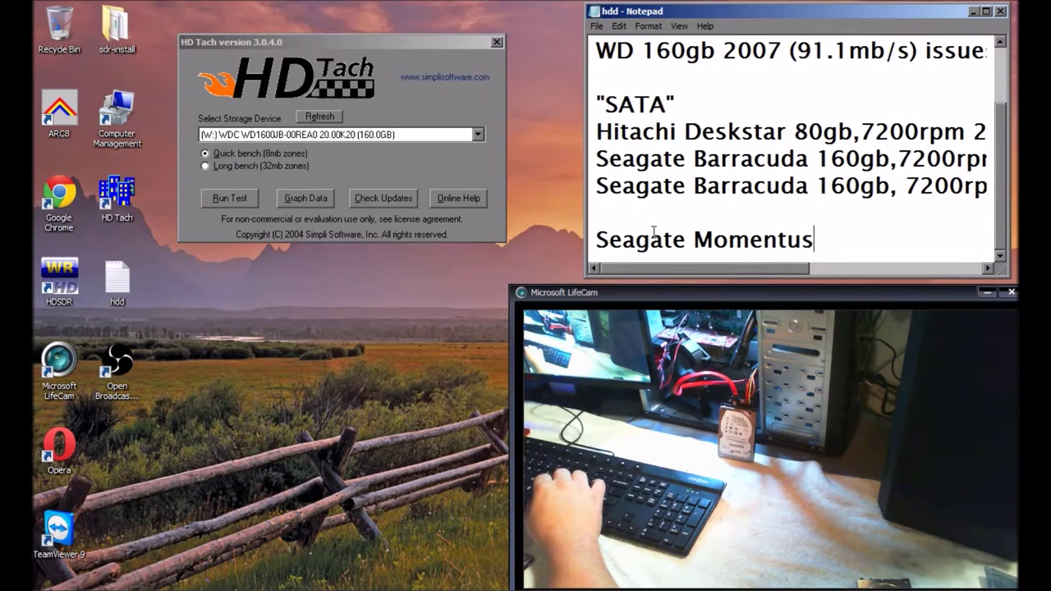
type(" 160gb,7200")
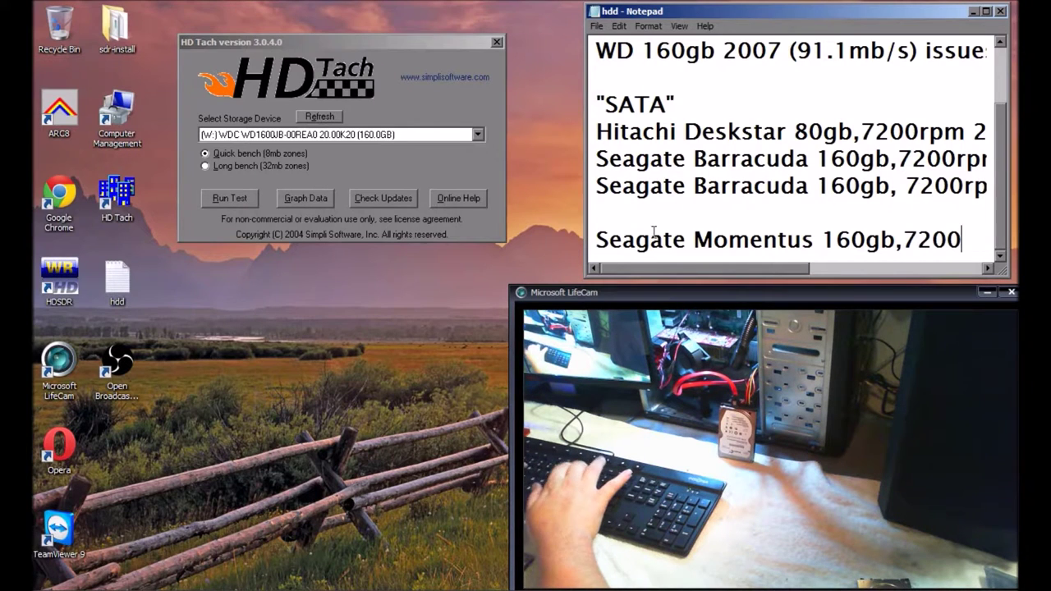
type("rpm")
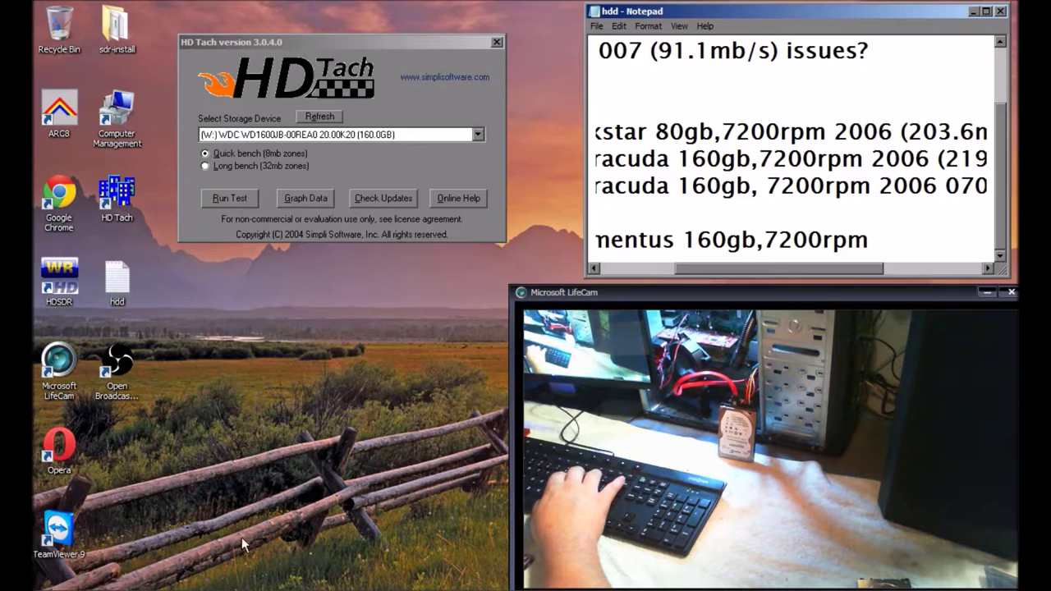
Switch to Opera, look up date code 11083 in the Seagate date code calculator, and minimize the browser.
mouse_move(218, 583)
left_click(175, 576)
key("BackSpace")
key("BackSpace")
key("BackSpace")
key("BackSpace")
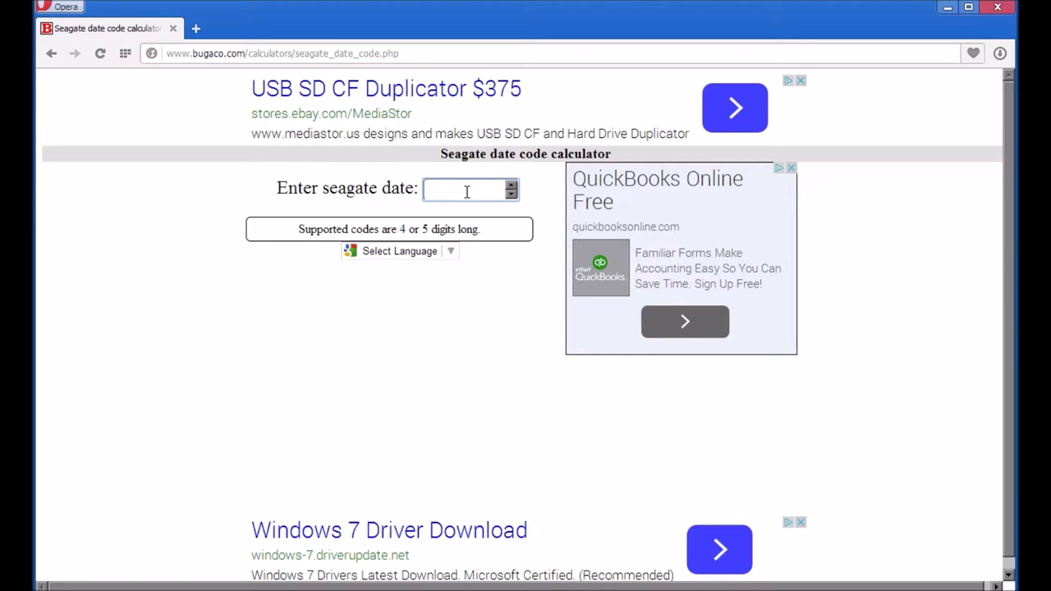
type("11083")
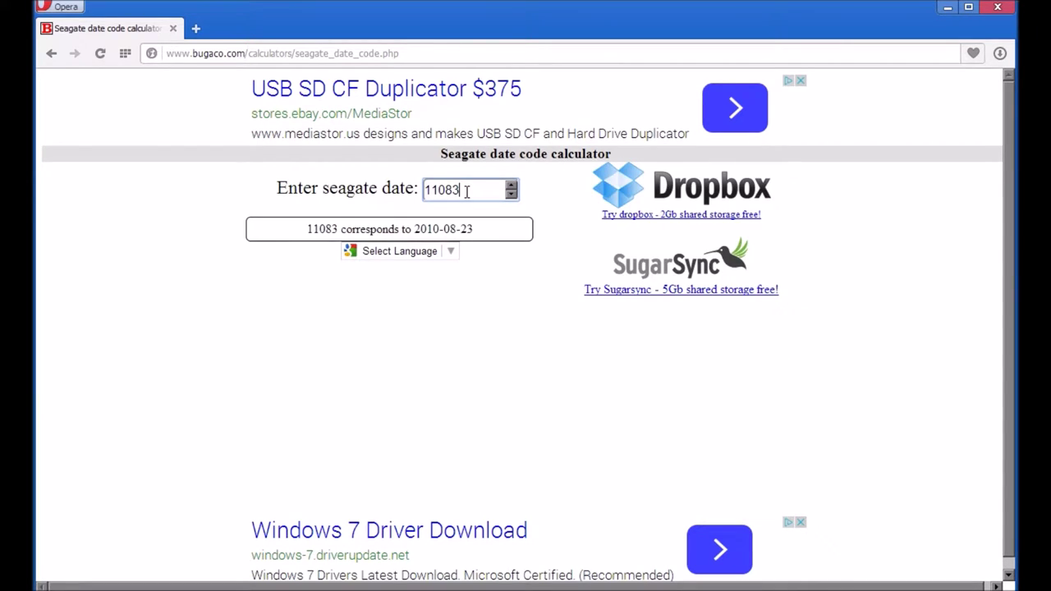
left_click(950, 8)
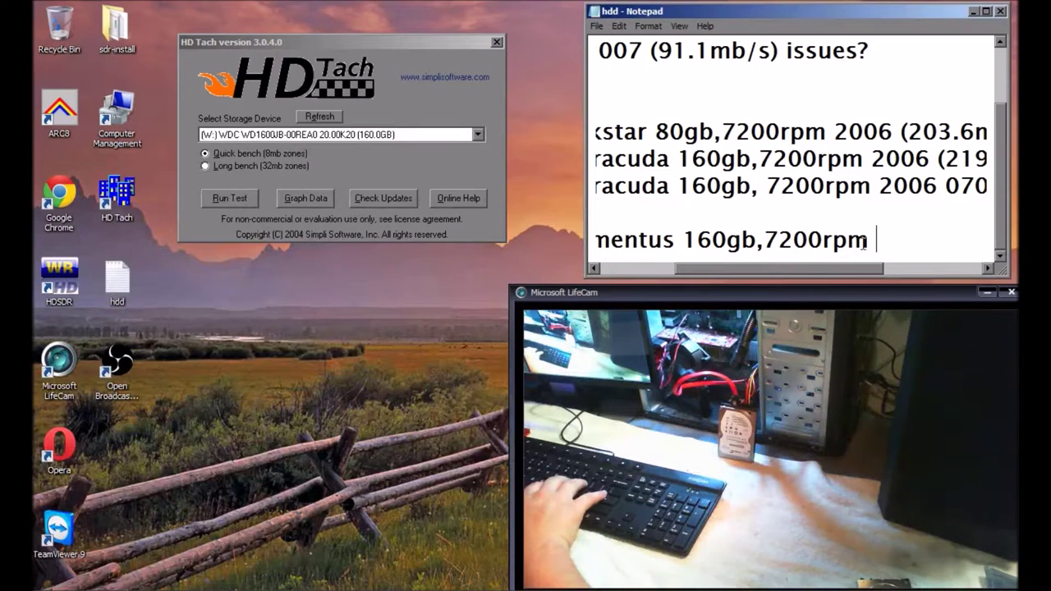
Append "2010 (" to the Seagate Momentus entry in the hdd note.
type("2010")
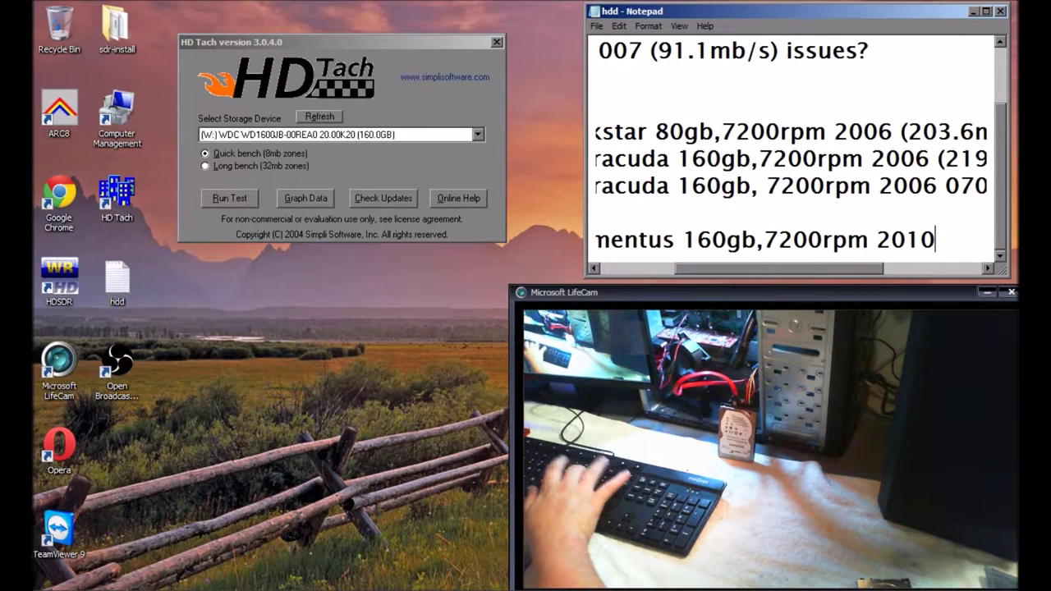
type(" (")
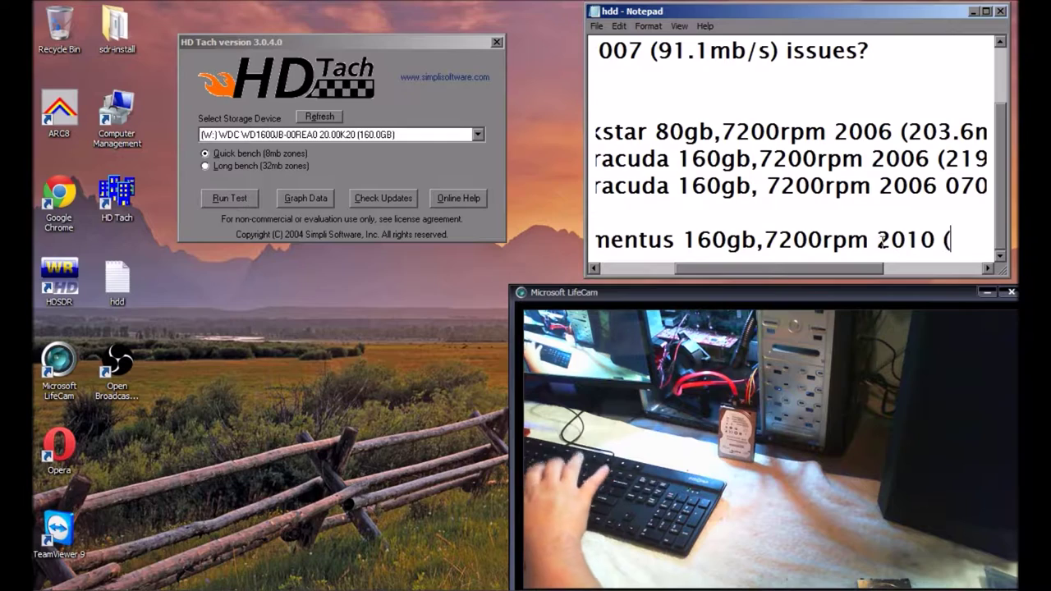
left_click_drag(867, 269, 934, 269)
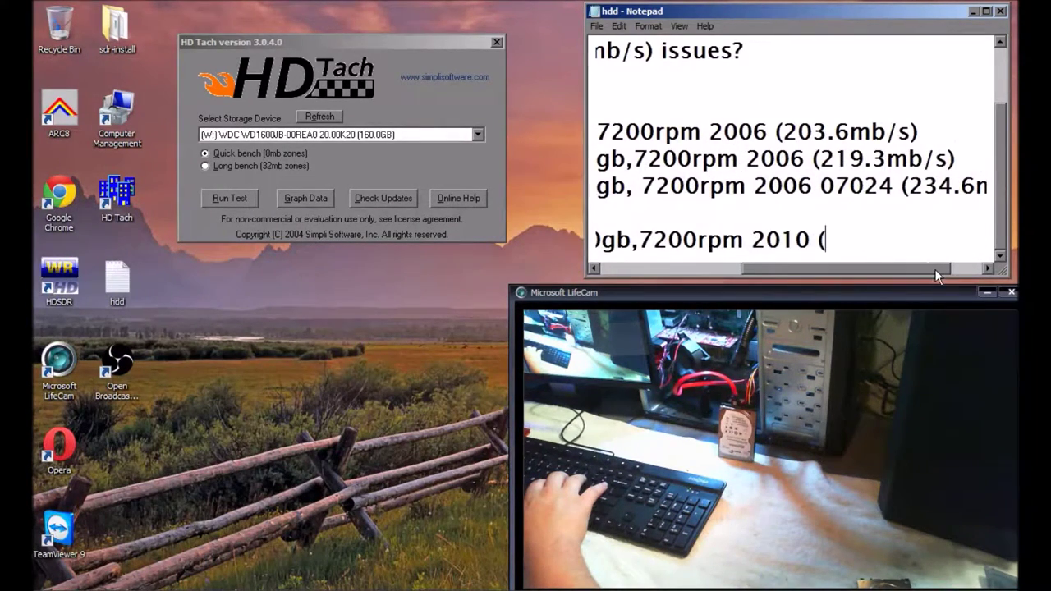
Run a quick bench in HD Tach on the (D:) ST916041 2AS 0002 160 GB drive.
left_click(316, 135)
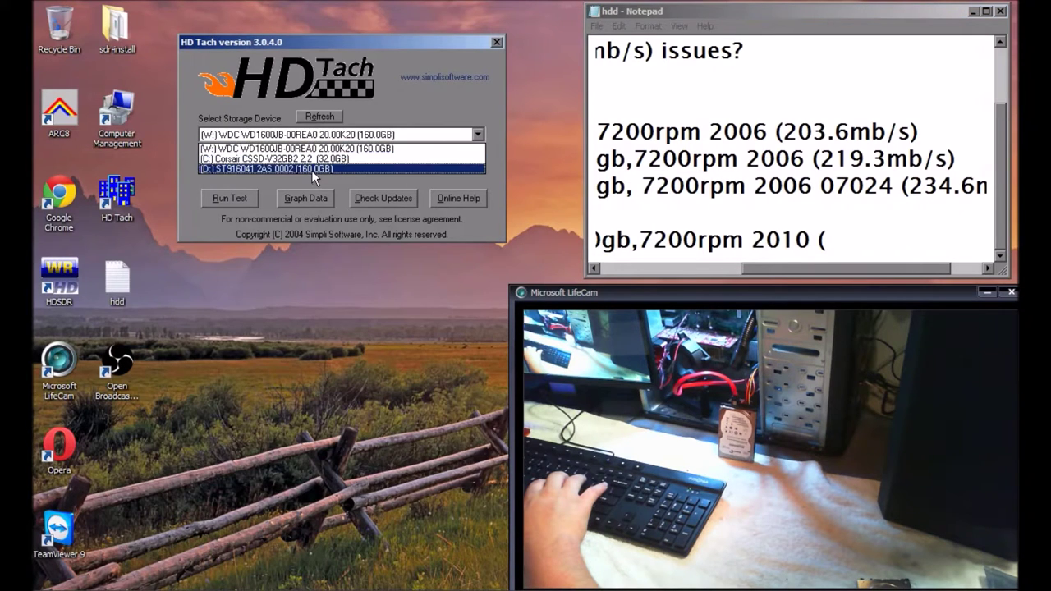
left_click(312, 169)
left_click(224, 201)
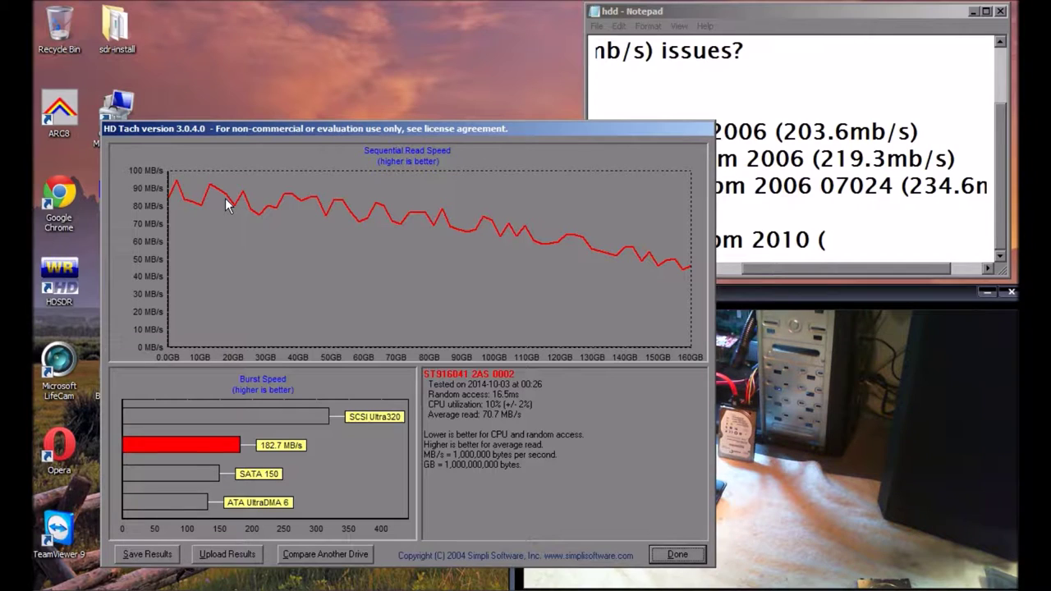
Complete the Seagate Momentus entry with "182.7mb/s)" and start a new line below it.
left_click(852, 243)
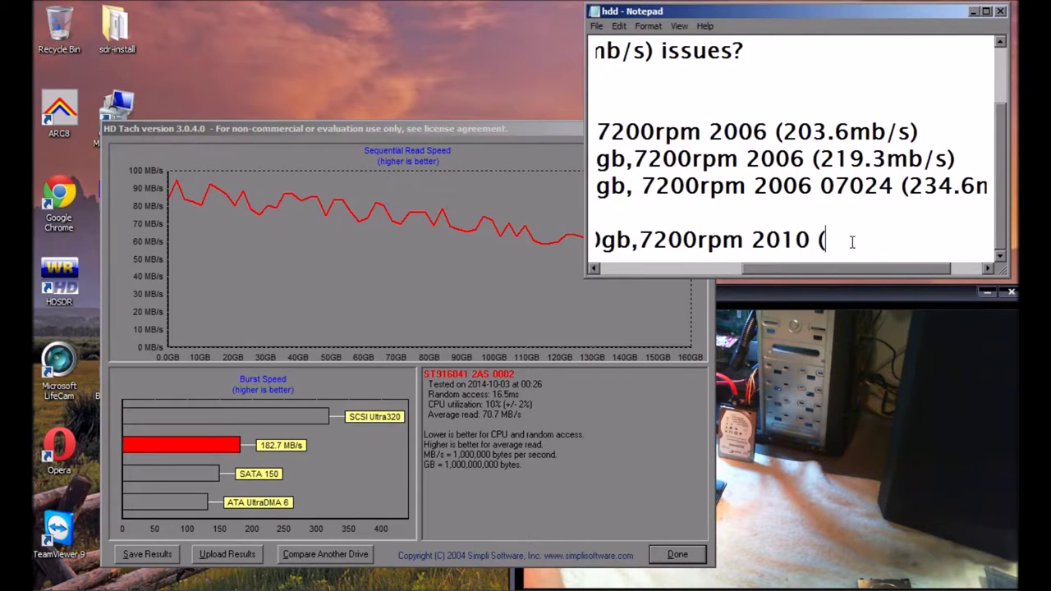
type("82")
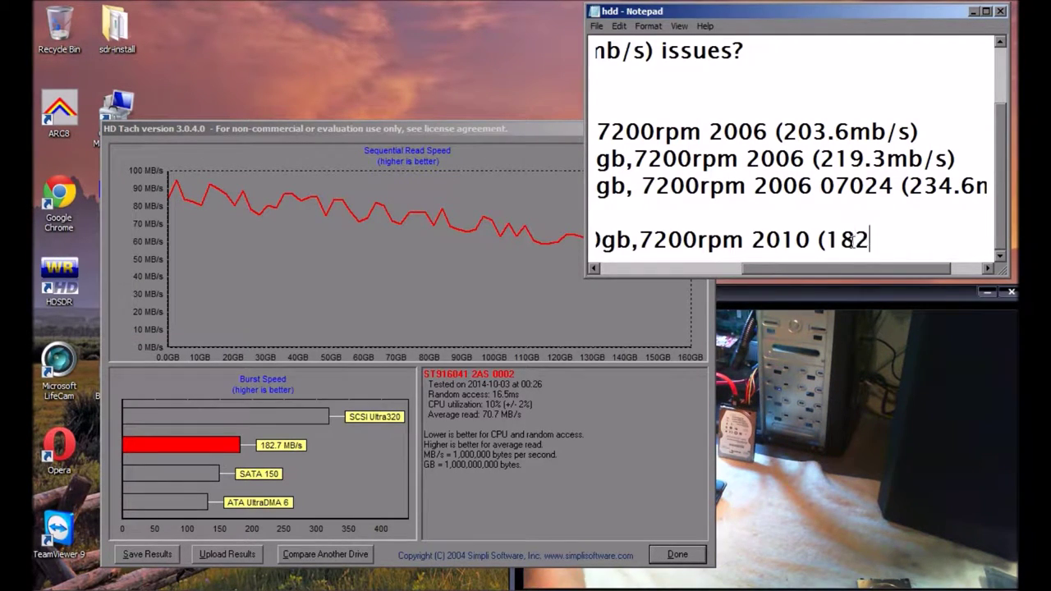
type(".7")
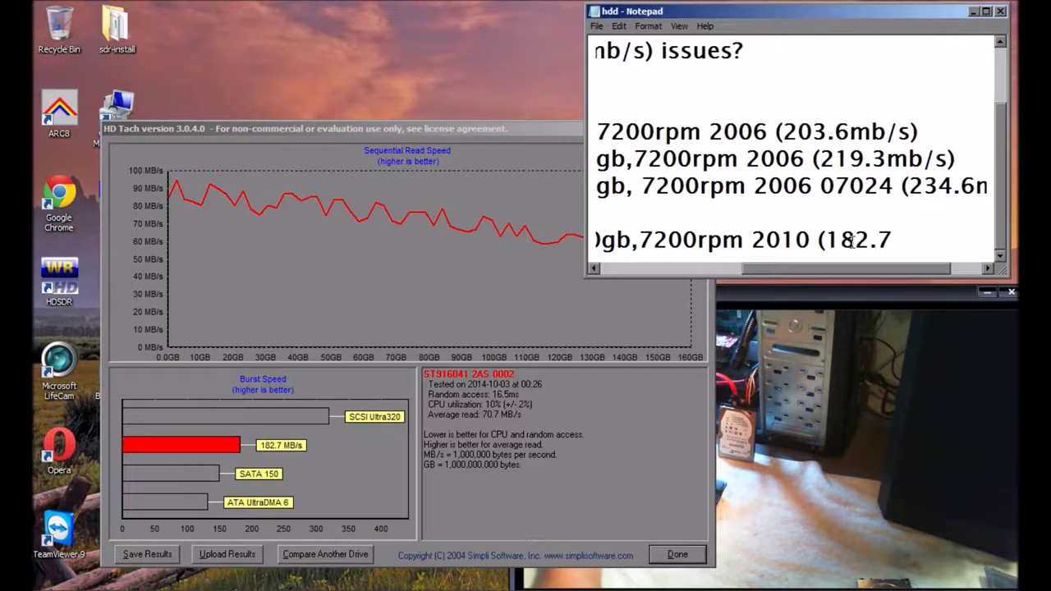
type("mb/")
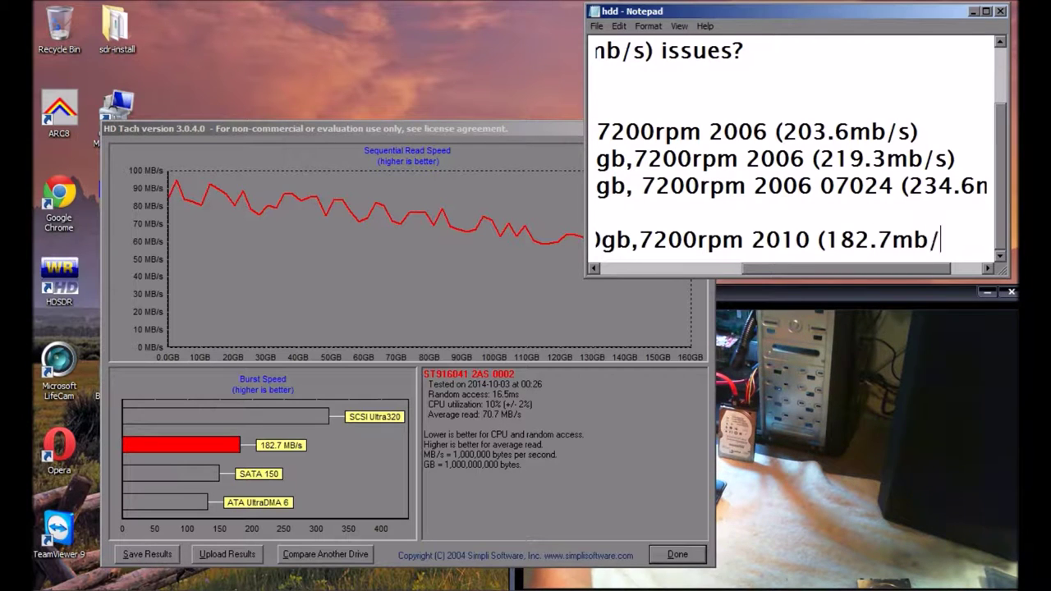
type("s)")
key("Return")
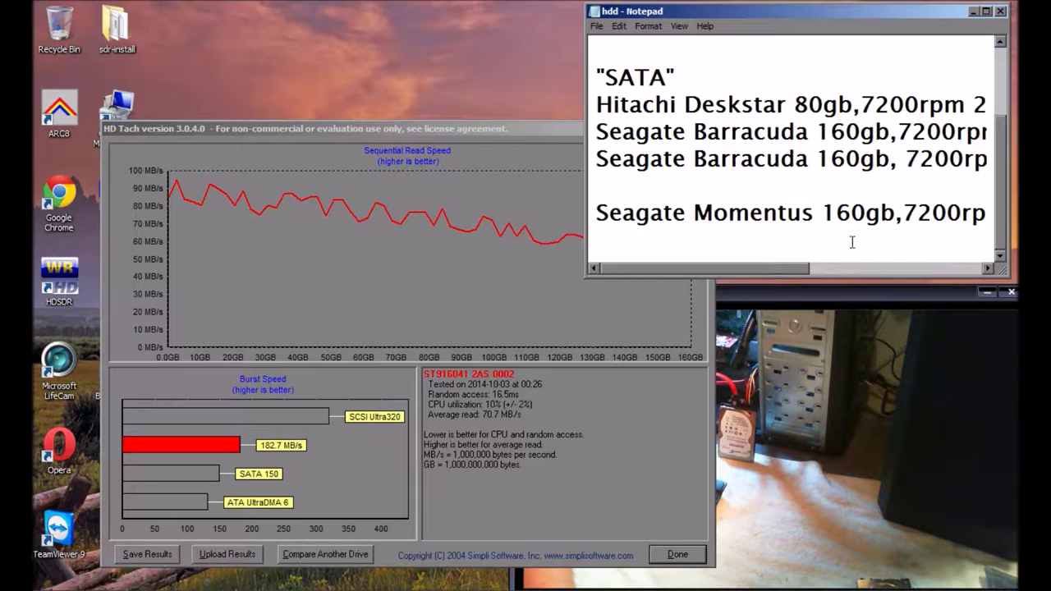
Copy "Seagate Momentus 160gb,7200rpm 2010" from the Momentus entry and paste it on the empty line below.
left_click_drag(601, 215, 796, 213)
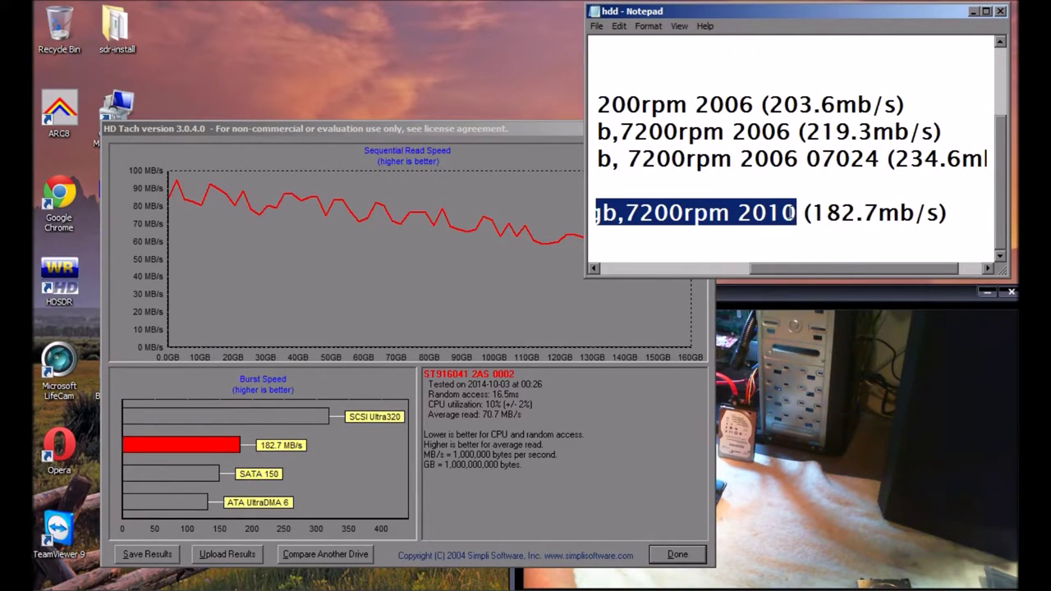
right_click(795, 215)
left_click(816, 249)
left_click_drag(787, 270, 637, 280)
left_click(612, 239)
right_click(614, 240)
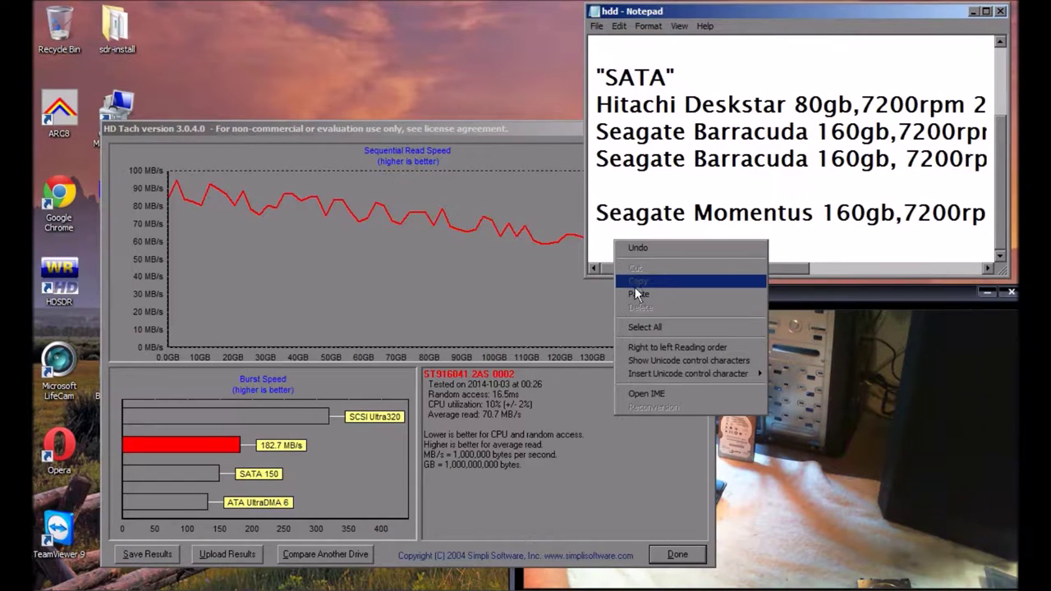
left_click(637, 294)
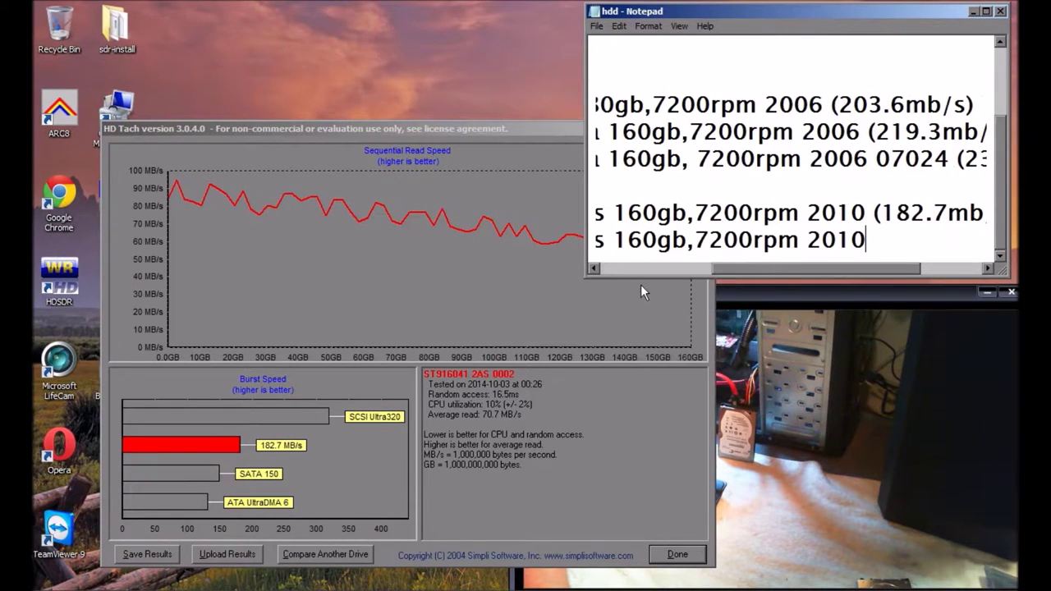
Insert the date code 11153 after 2010 in the first Seagate Momentus entry.
left_click(868, 212)
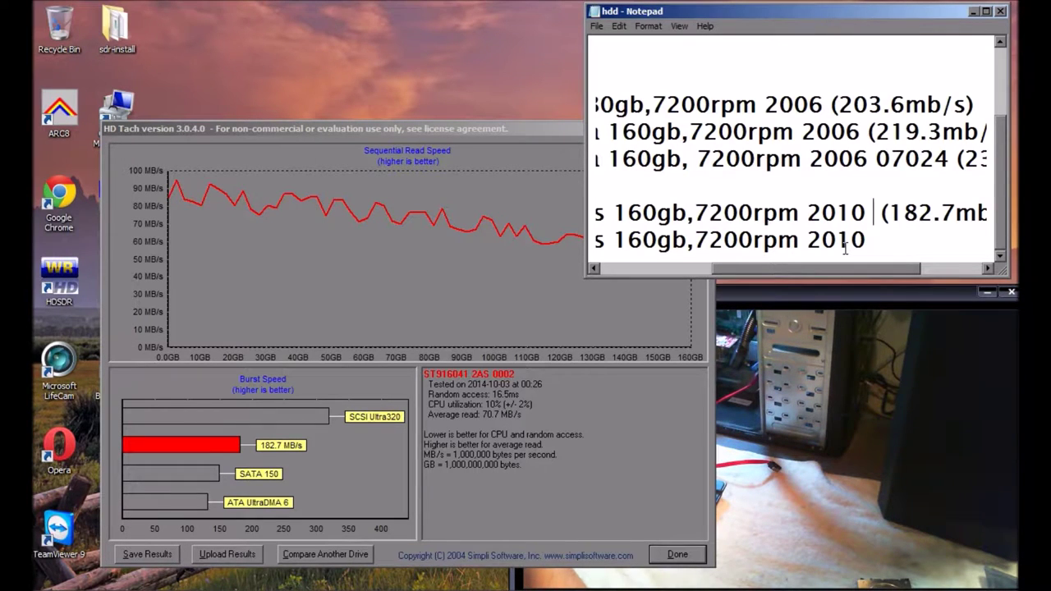
type("111")
type("53")
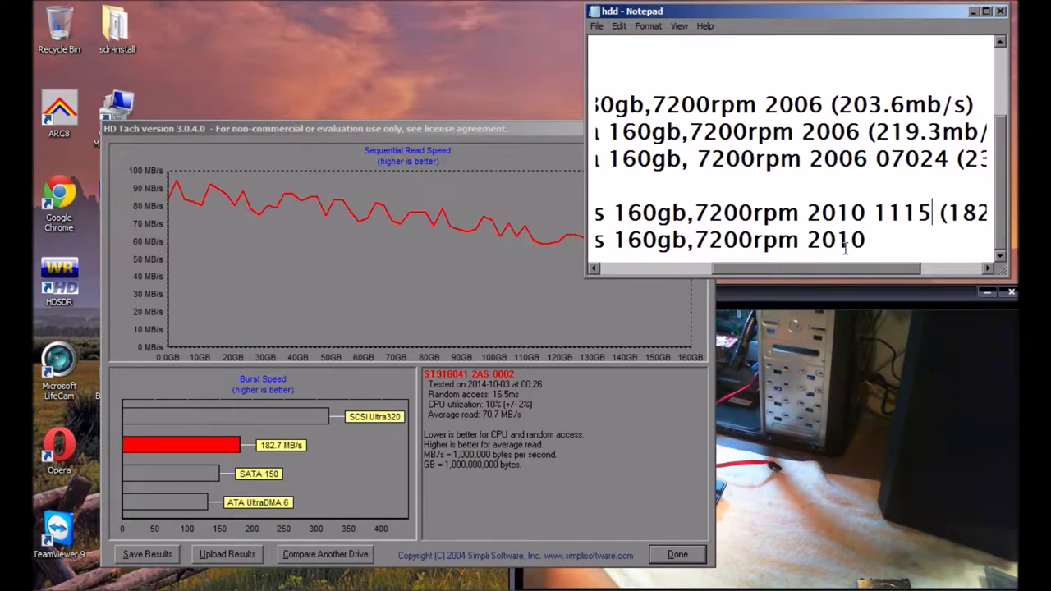
left_click_drag(865, 273, 887, 268)
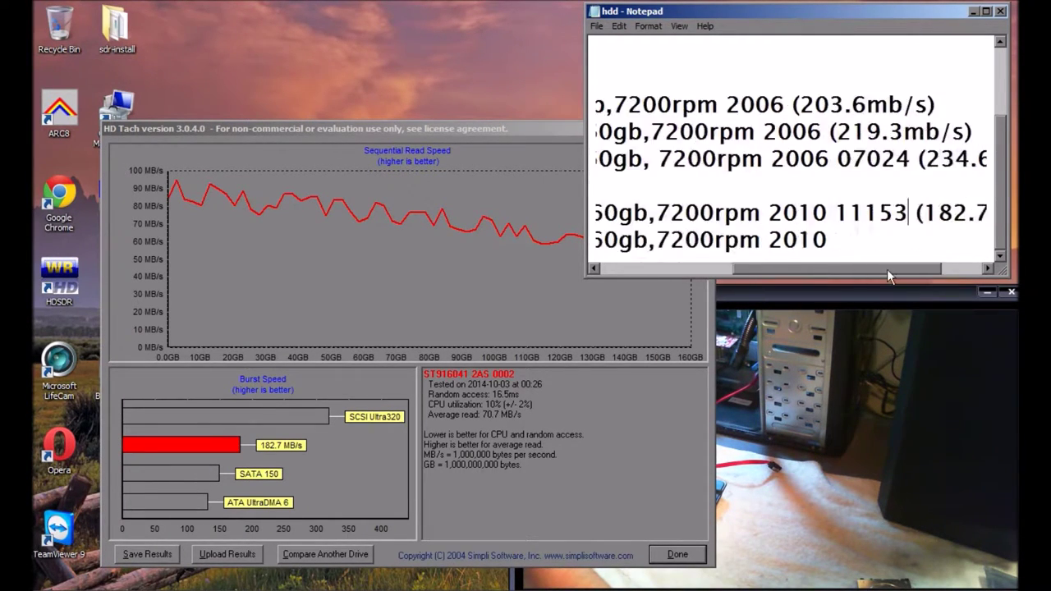
Append the date code 11083 after 2010 in the second Seagate Momentus entry.
left_click(842, 216)
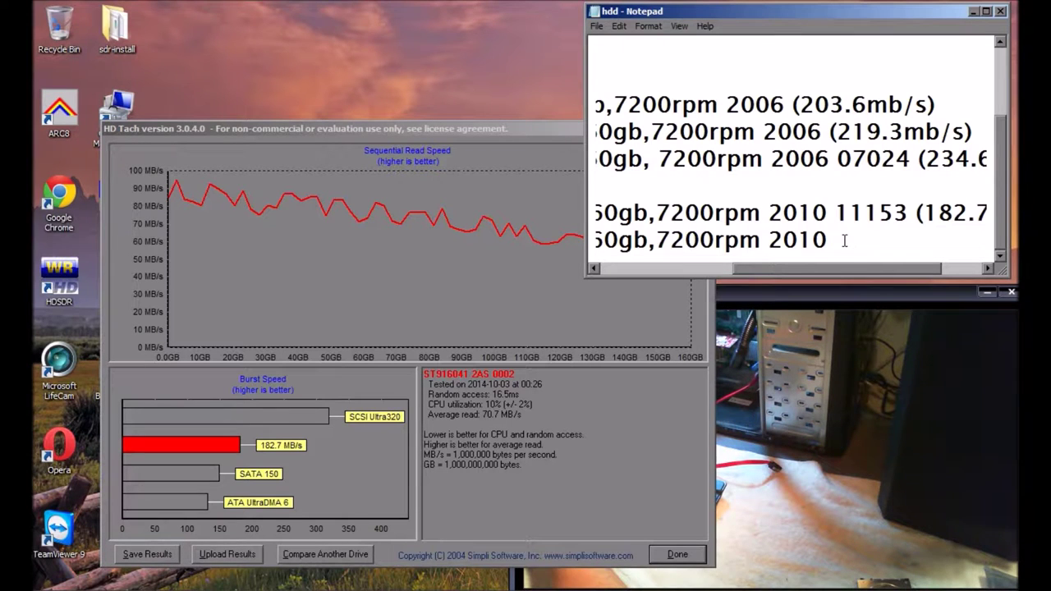
type("1")
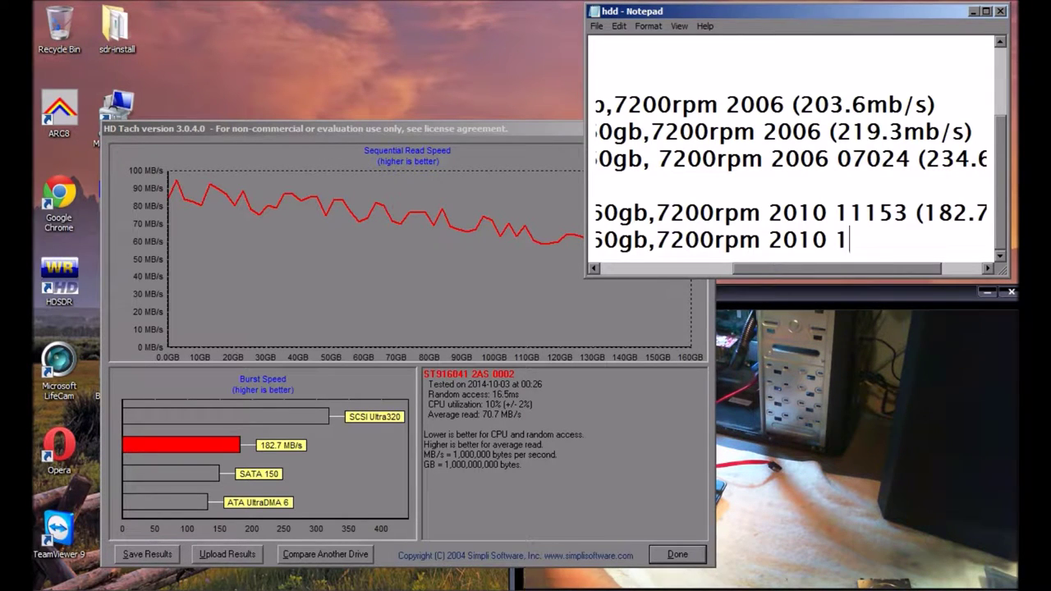
type("1083")
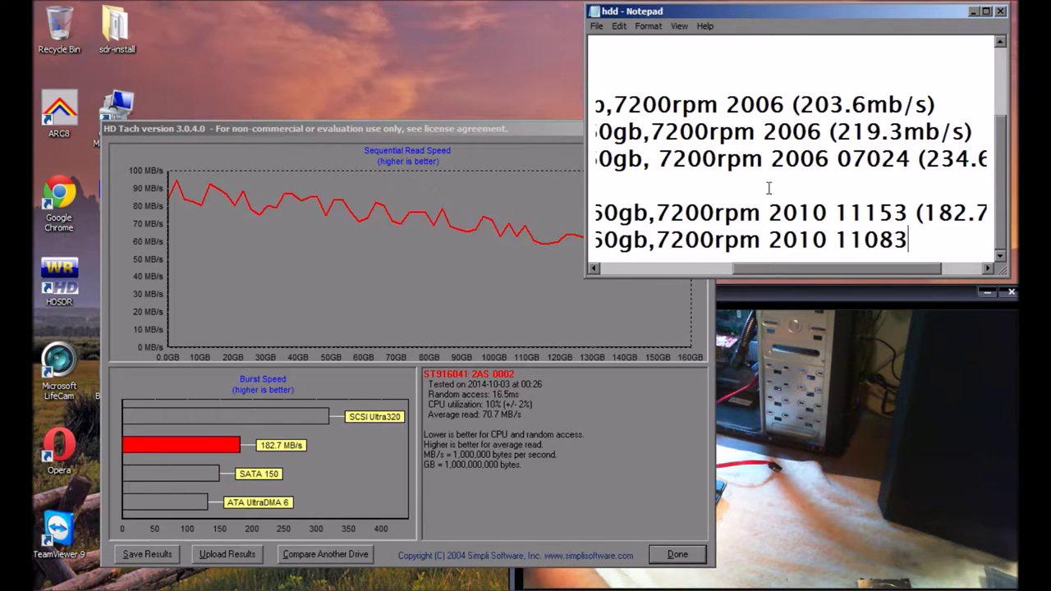
Switch to Opera, look up date code 11153 in the Seagate date code calculator, and minimize the browser.
mouse_move(371, 587)
left_click(174, 576)
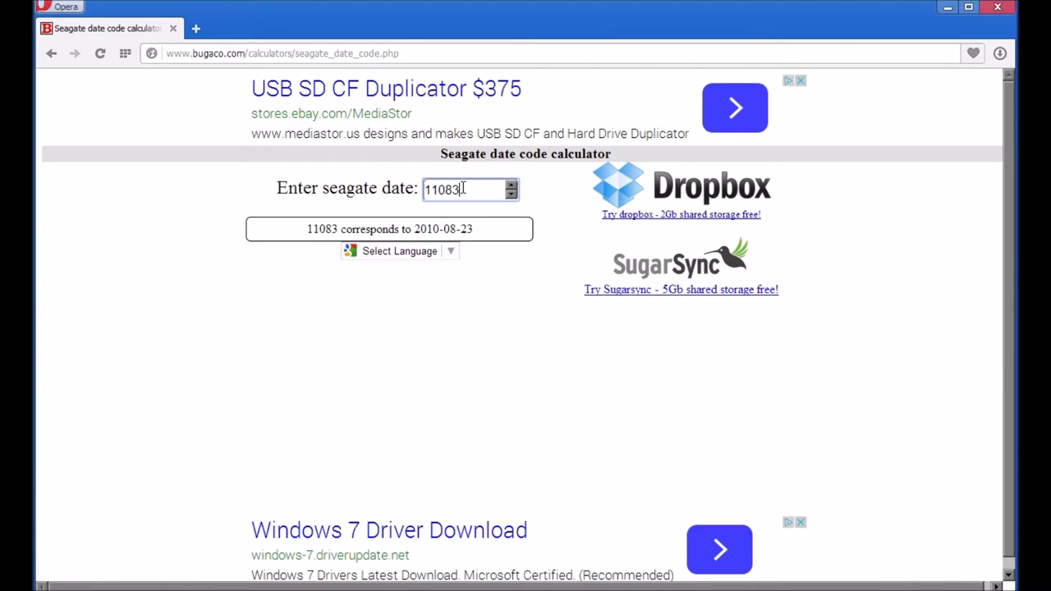
key("BackSpace")
key("BackSpace")
key("BackSpace")
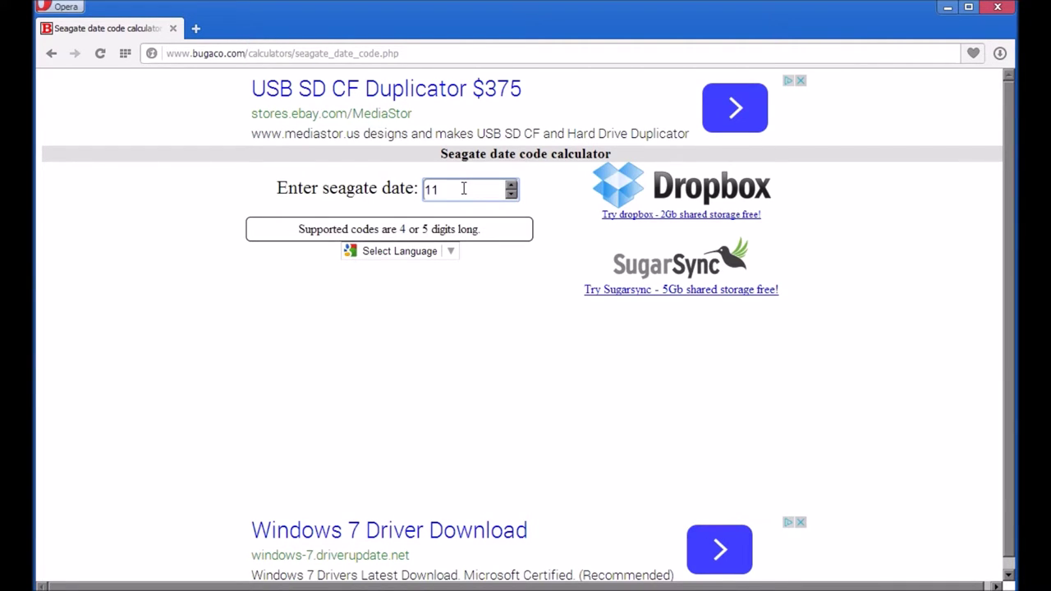
type("1153")
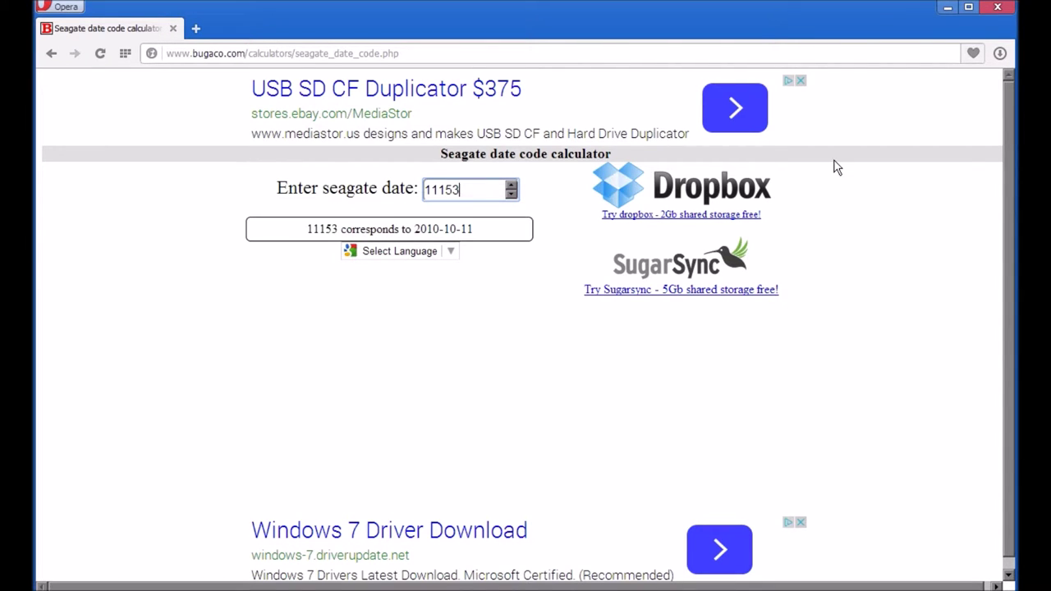
left_click(947, 7)
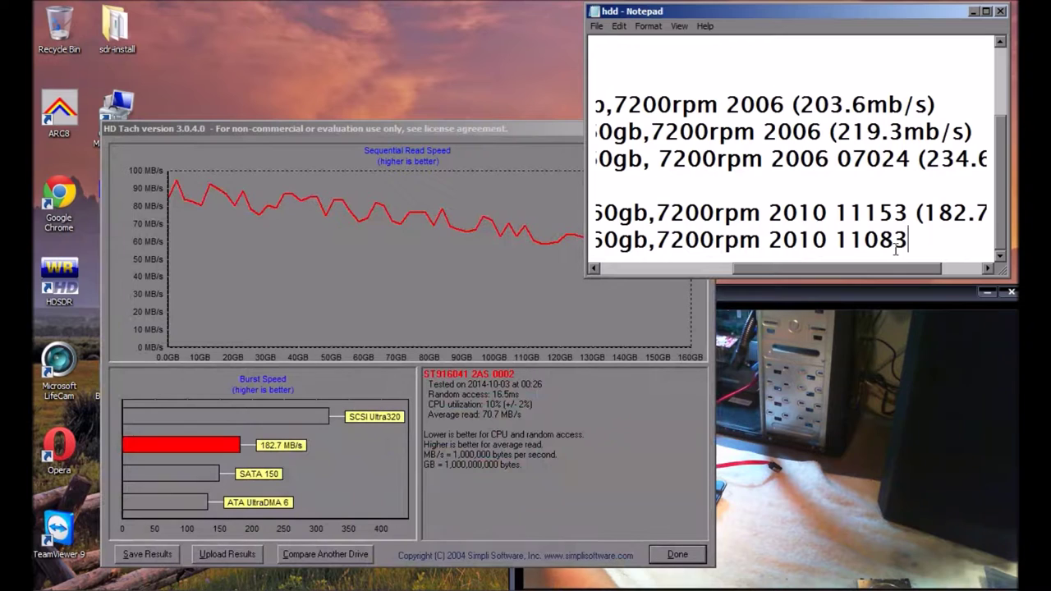
Add " (" to the end of the second Momentus entry, and close the benchmark results and the AutoPlay window.
type("(")
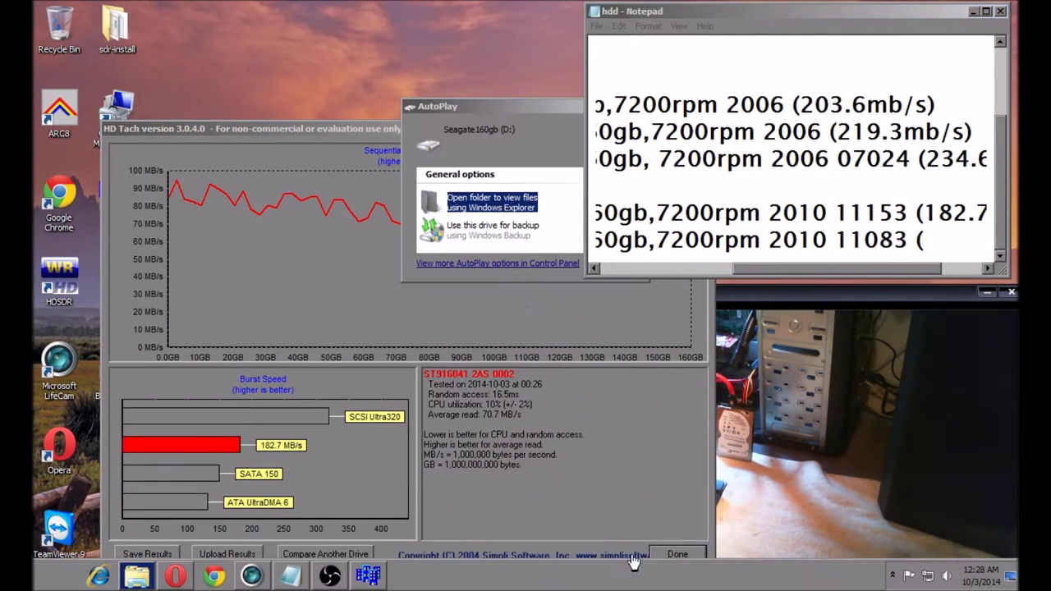
left_click(677, 554)
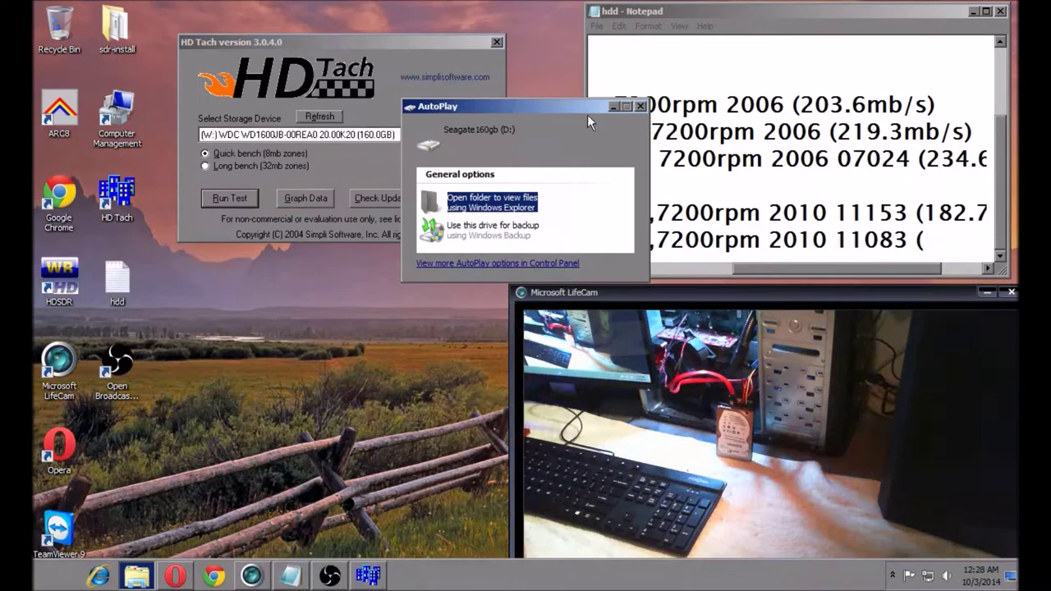
left_click(639, 108)
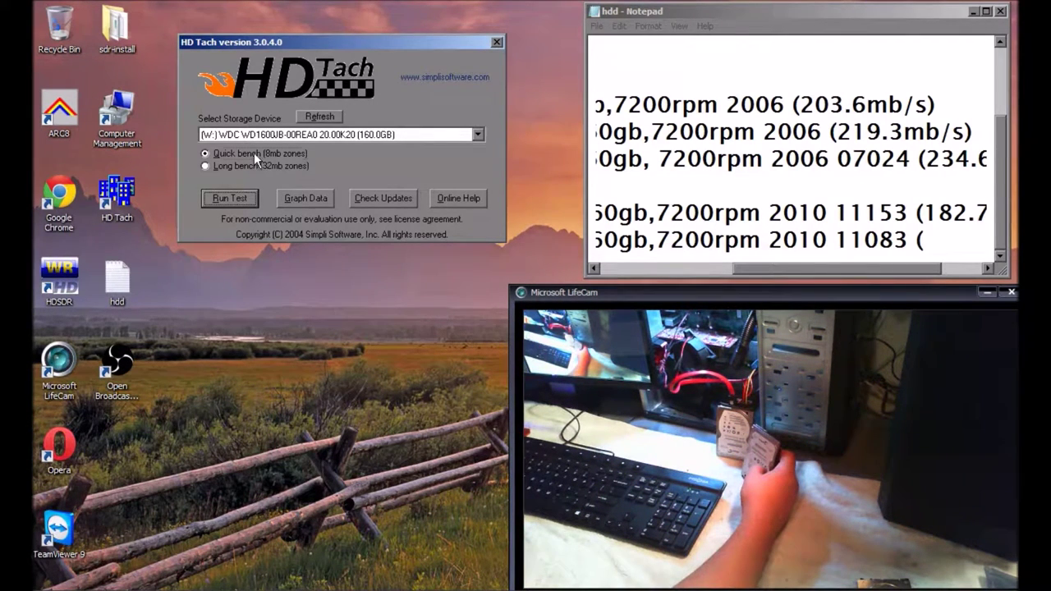
left_click(234, 198)
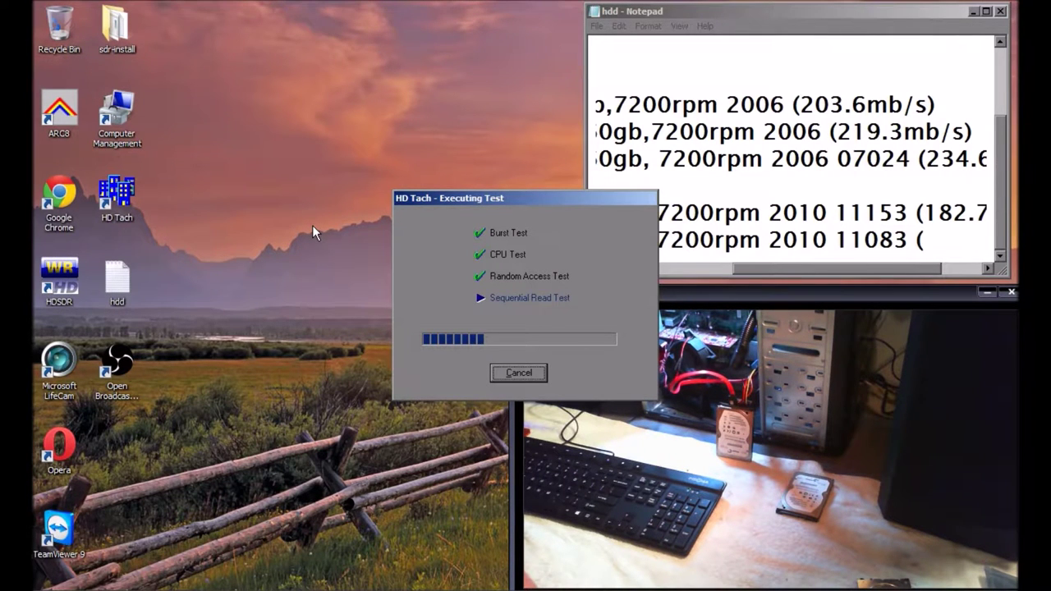
left_click(503, 374)
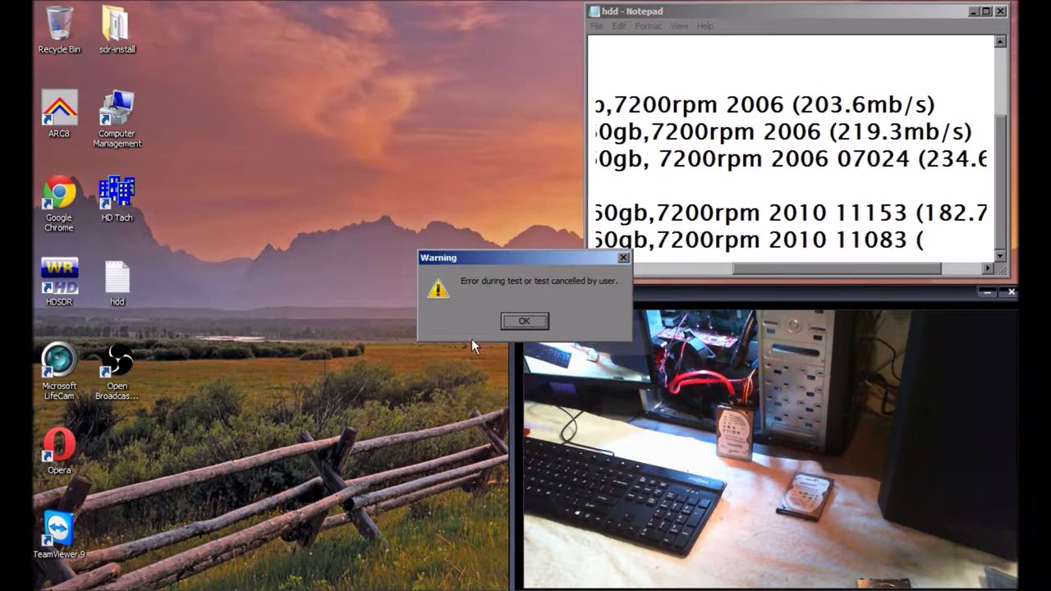
left_click(512, 322)
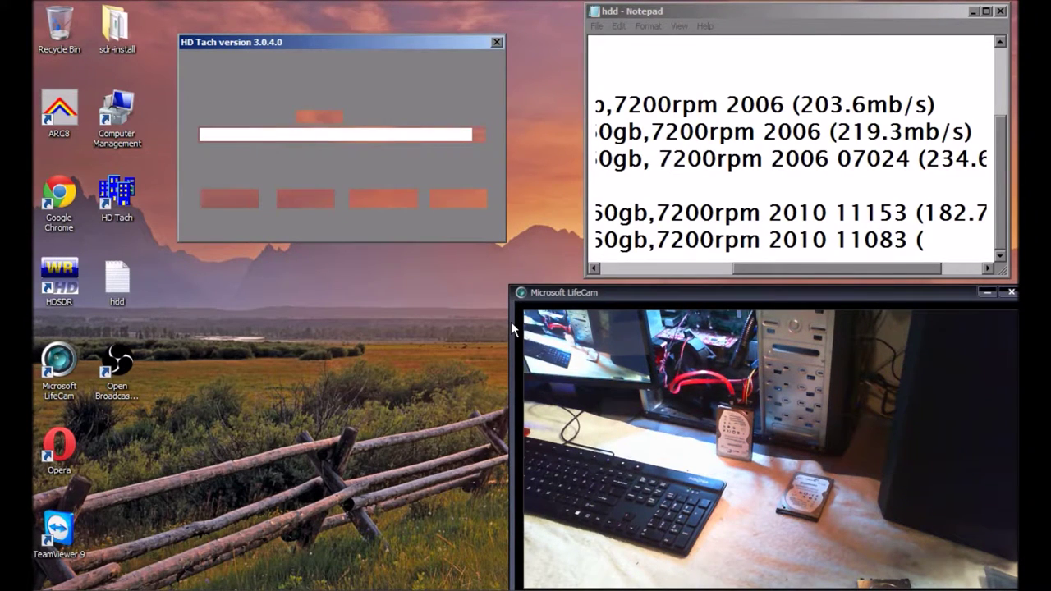
Refresh the storage device list and run the quick benchmark on the 160 GB ST916041 2AS drive (D:).
left_click(325, 117)
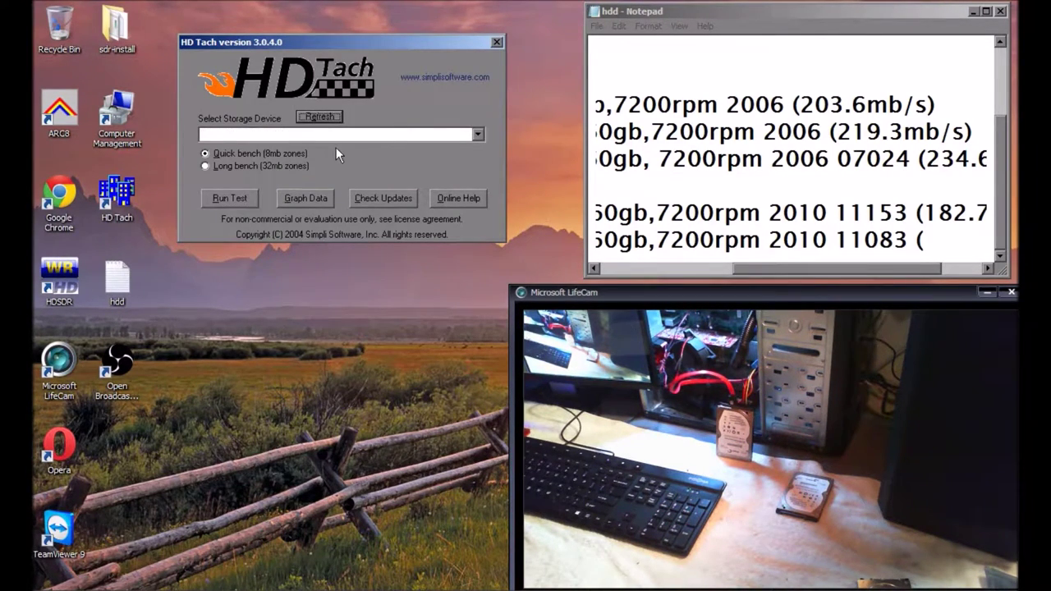
left_click(336, 136)
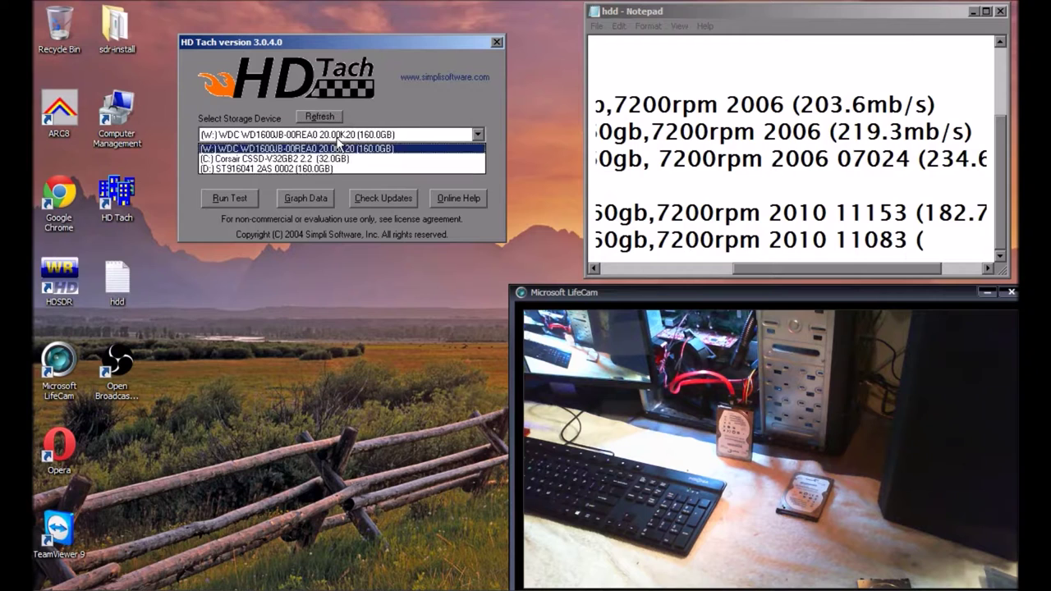
left_click(276, 168)
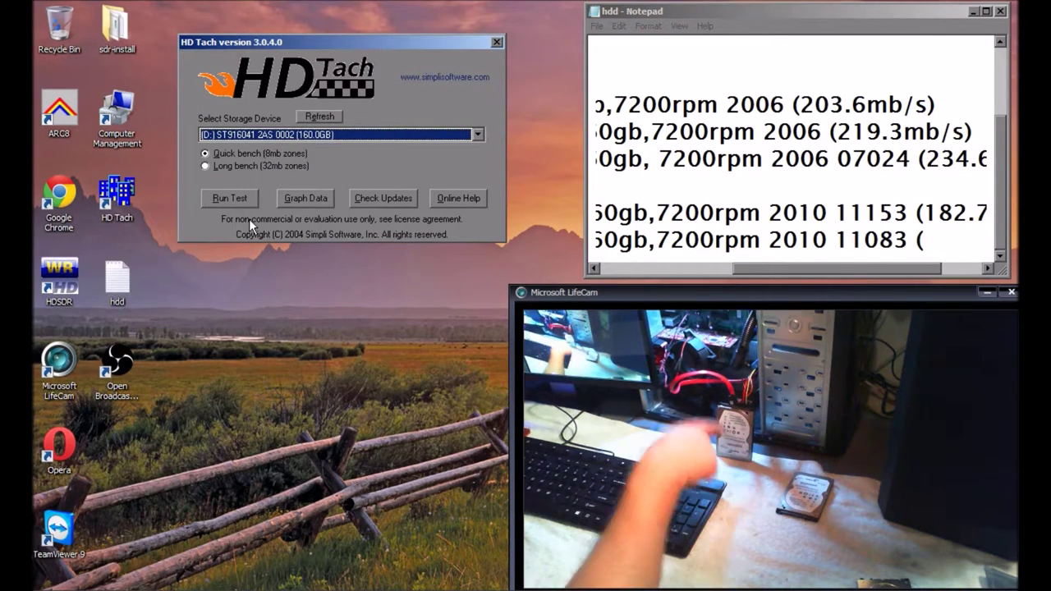
left_click(229, 198)
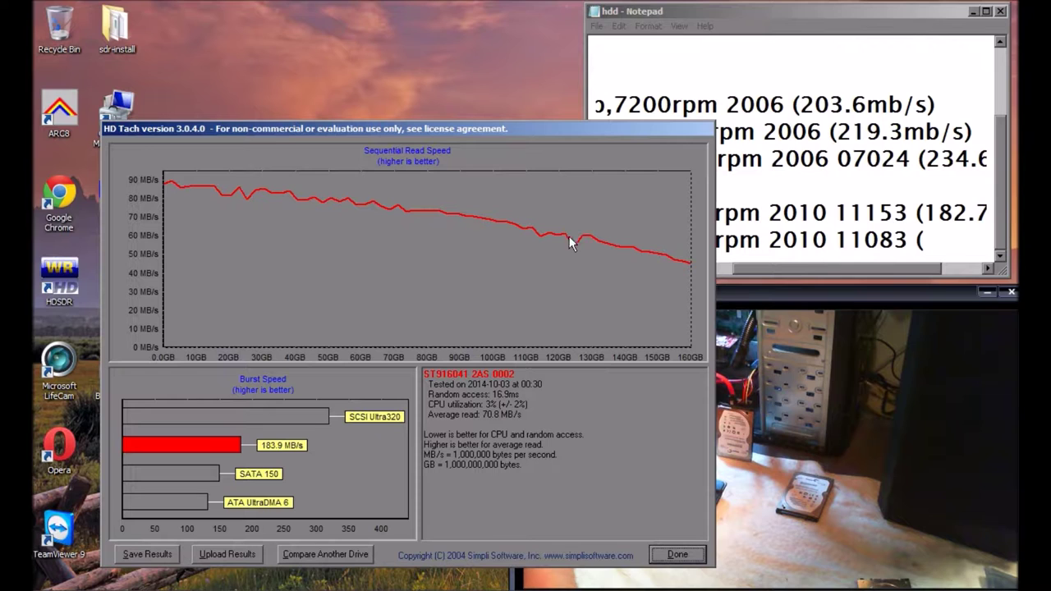
Complete the second Seagate Momentus entry with the burst rate 183.9mb/s and a closing parenthesis, and add new lines below it.
left_click(953, 241)
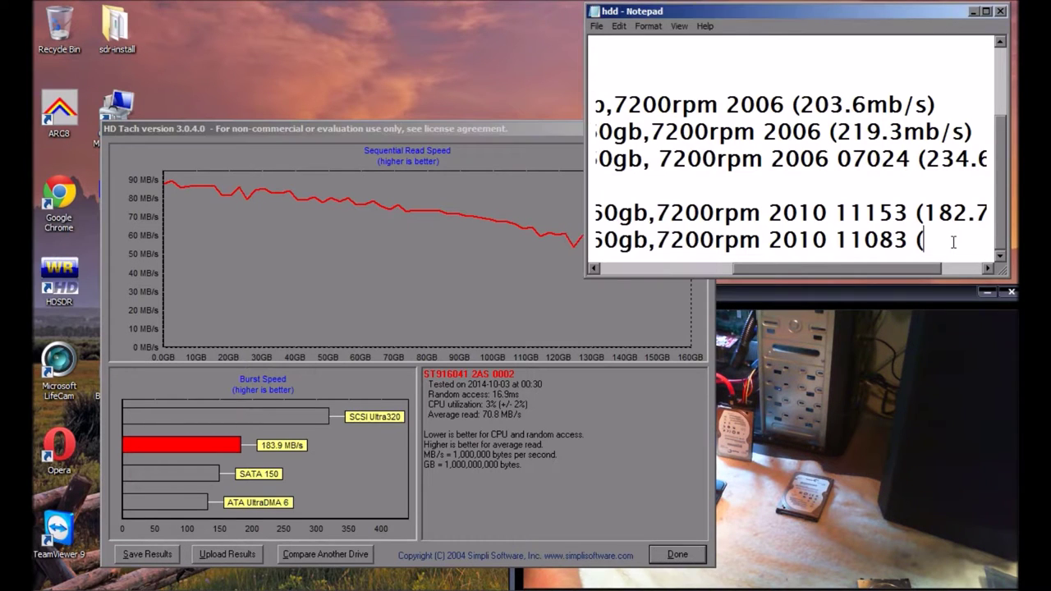
type("83.")
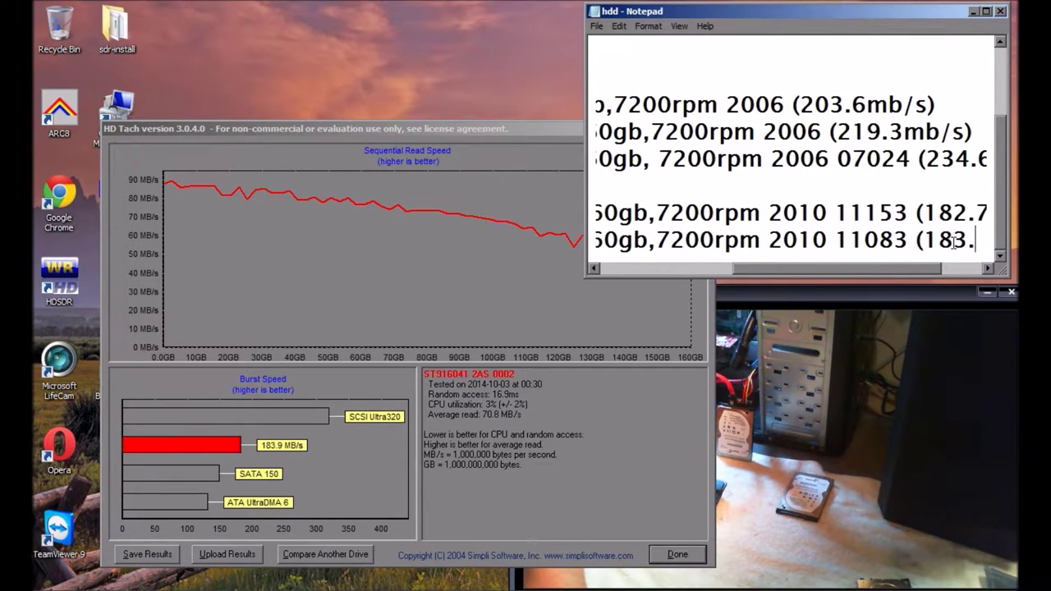
type("9mb/s")
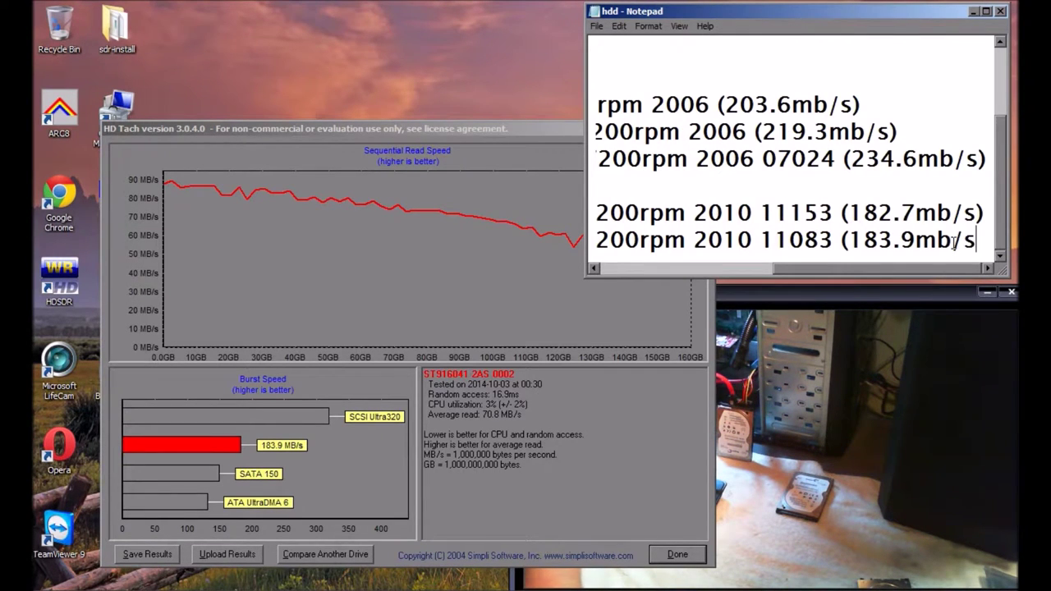
type(")")
left_click_drag(957, 270, 994, 289)
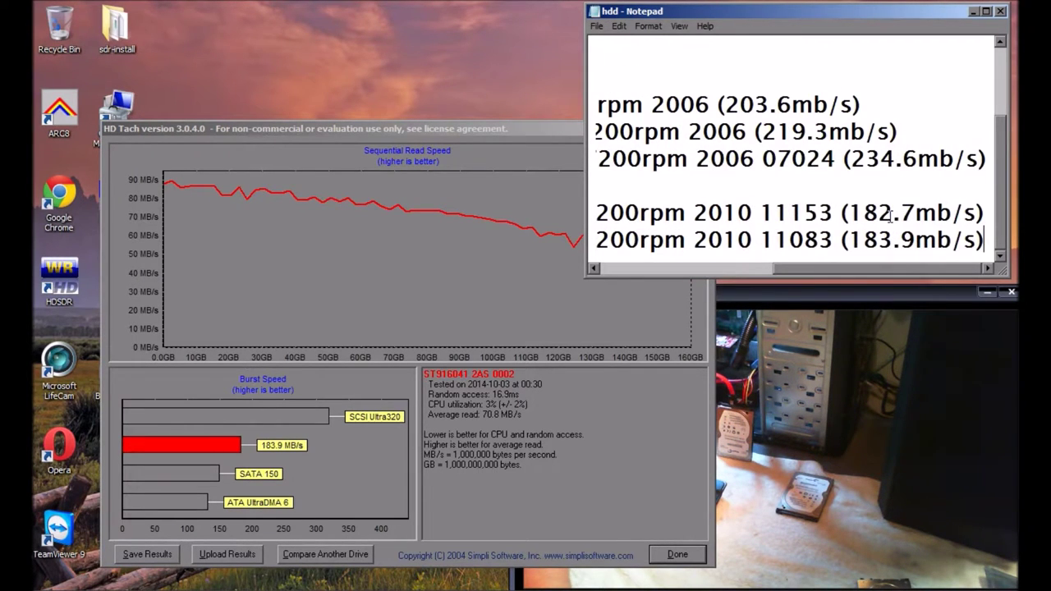
key("Return")
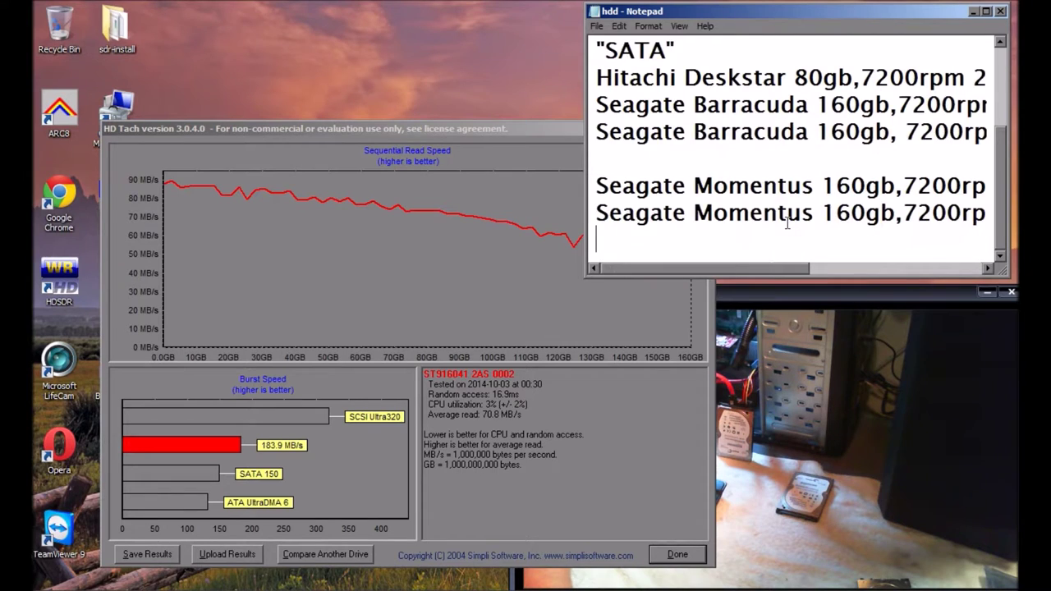
key("Return")
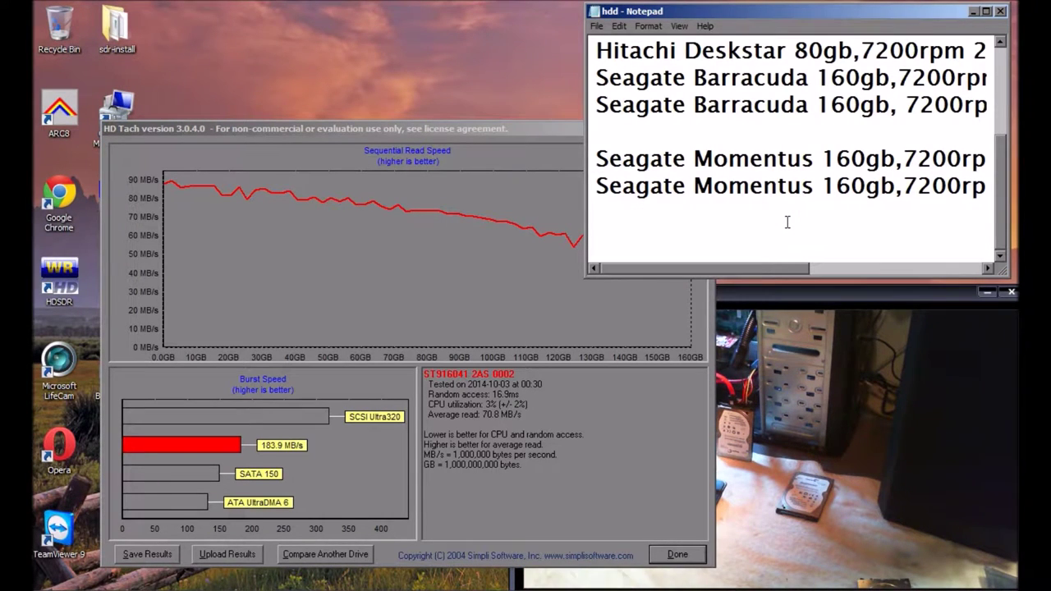
Close the benchmark results and dismiss the AutoPlay window for the newly connected drive.
left_click(673, 554)
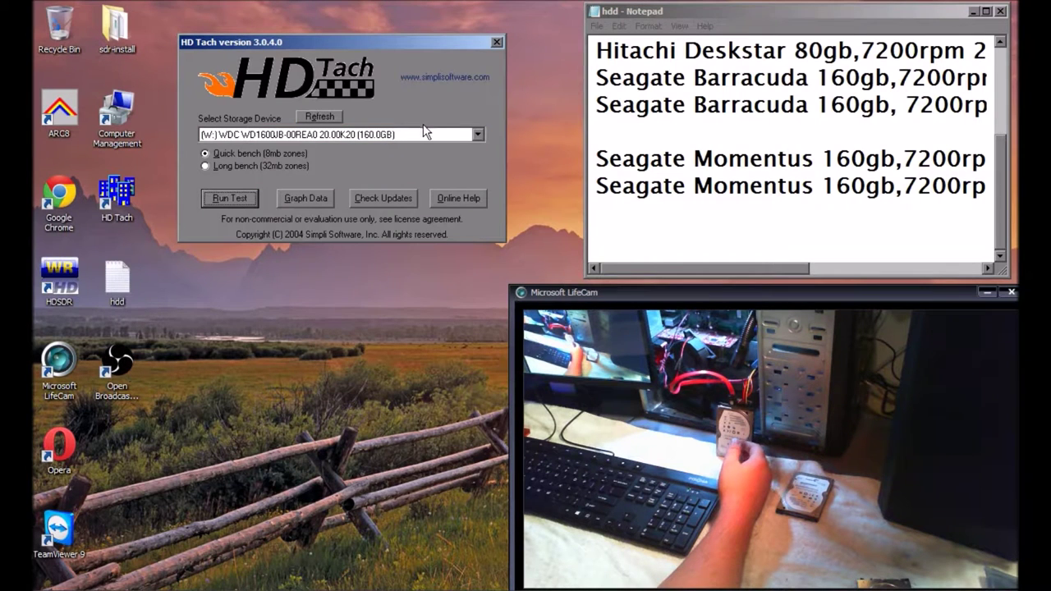
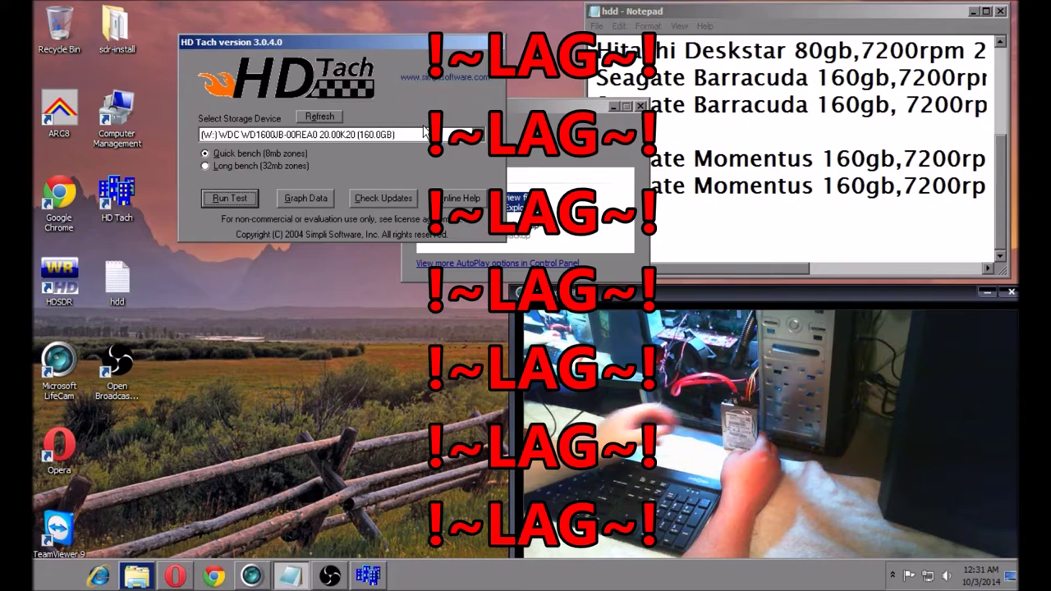
left_click(569, 145)
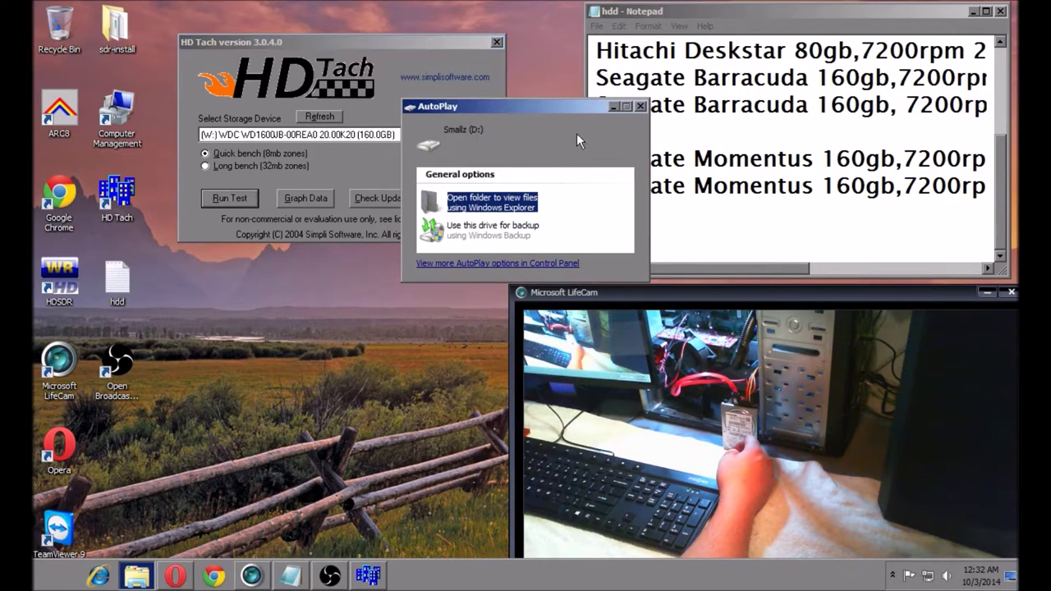
left_click(640, 105)
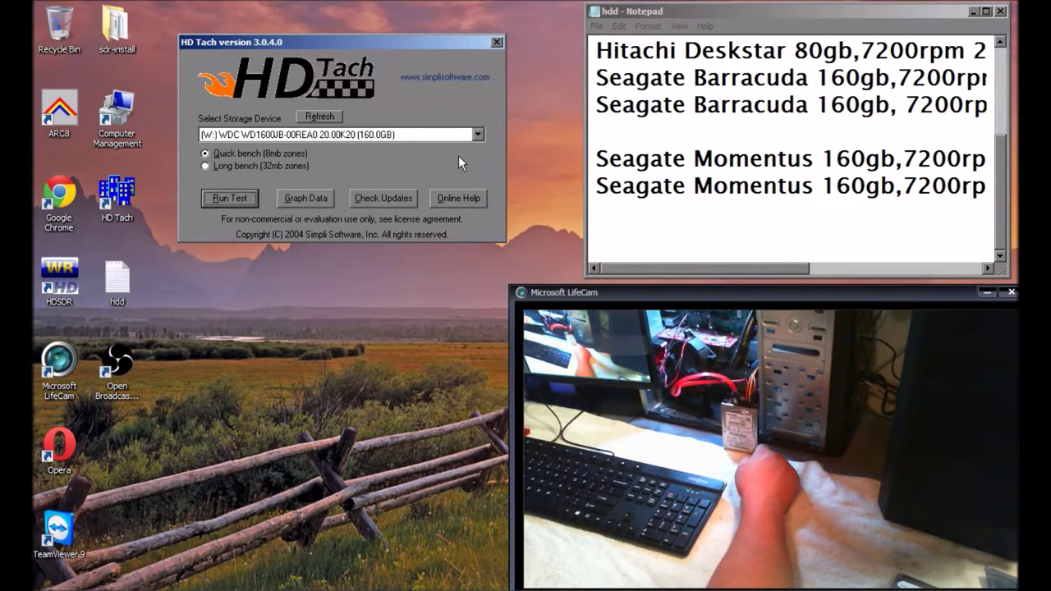
Add the entry "Toshiba 60gb, 5400rpm (" below the second Seagate Momentus line in the notes.
left_click(648, 216)
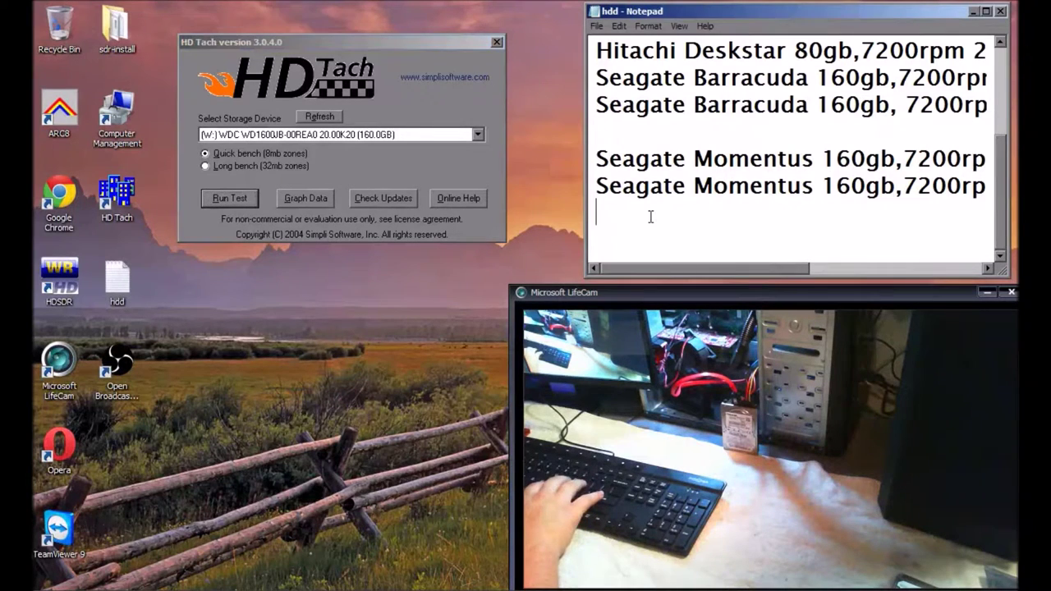
type("TOshiba")
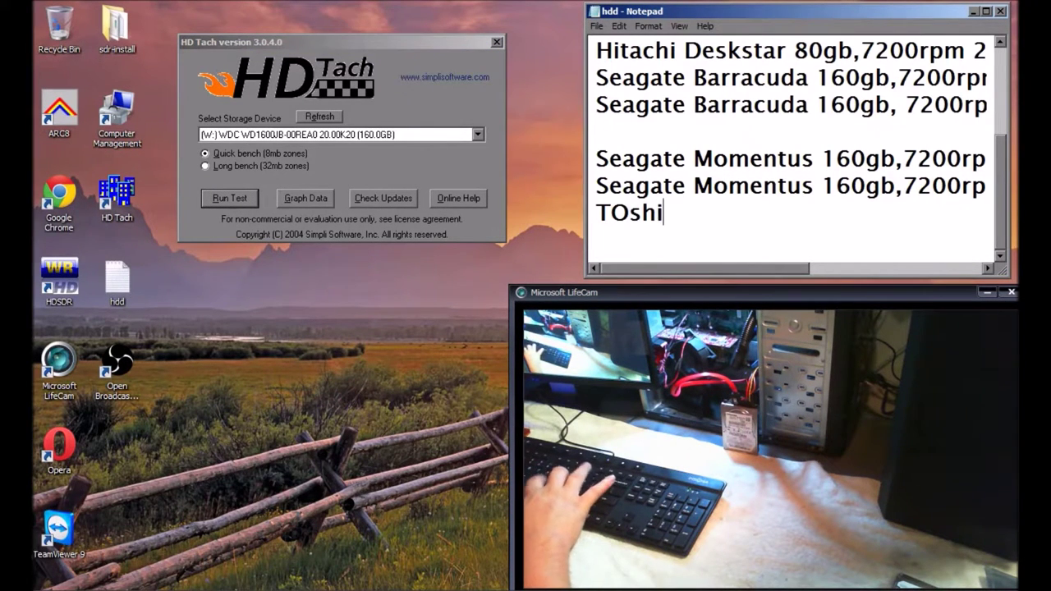
key("BackSpace")
key("BackSpace")
key("BackSpace")
key("BackSpace")
key("BackSpace")
key("BackSpace")
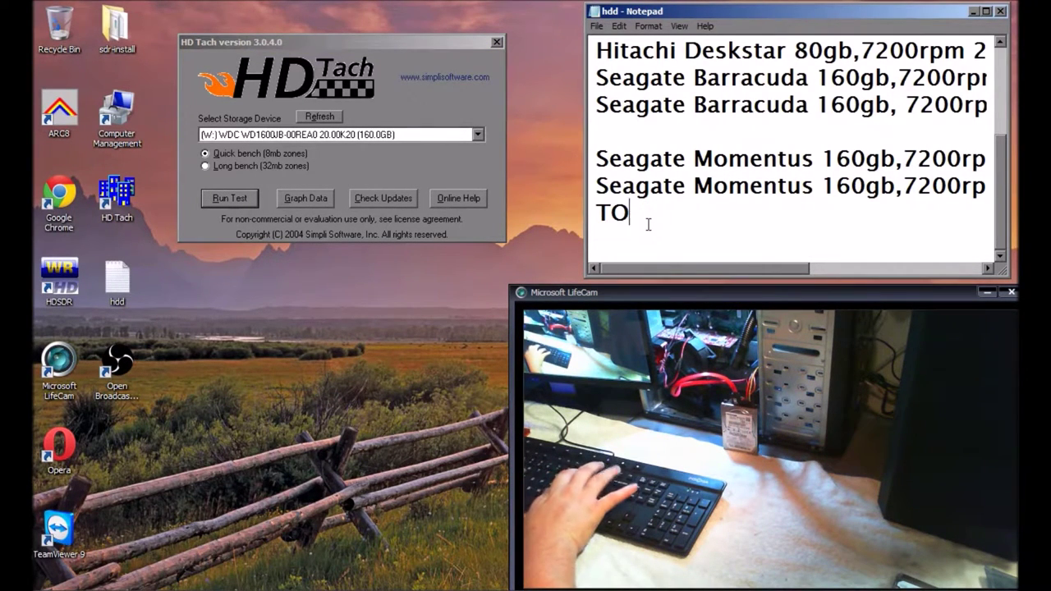
type("shib")
key("BackSpace")
key("BackSpace")
key("BackSpace")
key("BackSpace")
type("oshiba")
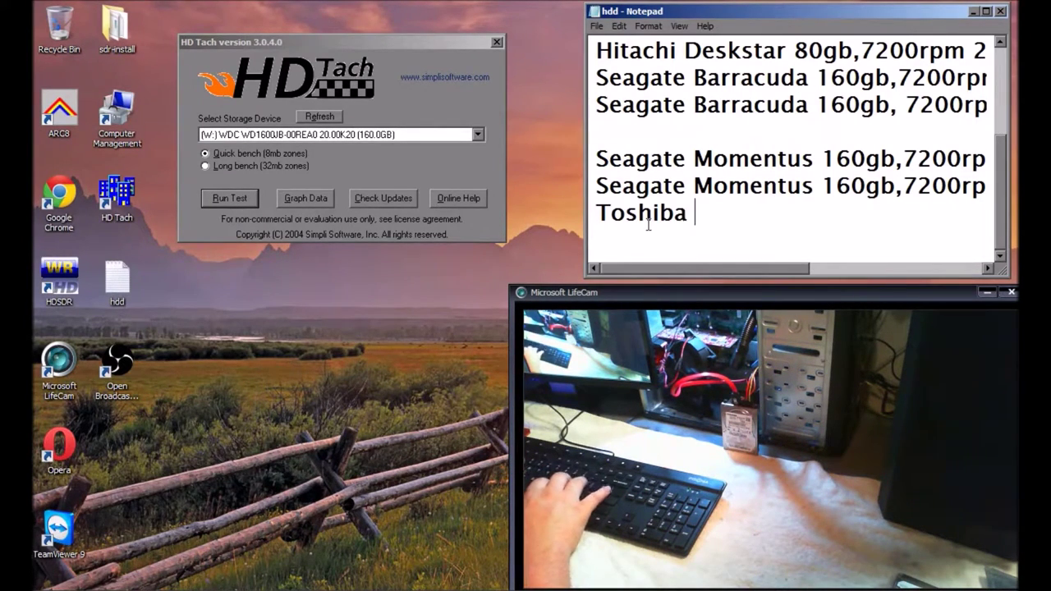
type(" 60gb")
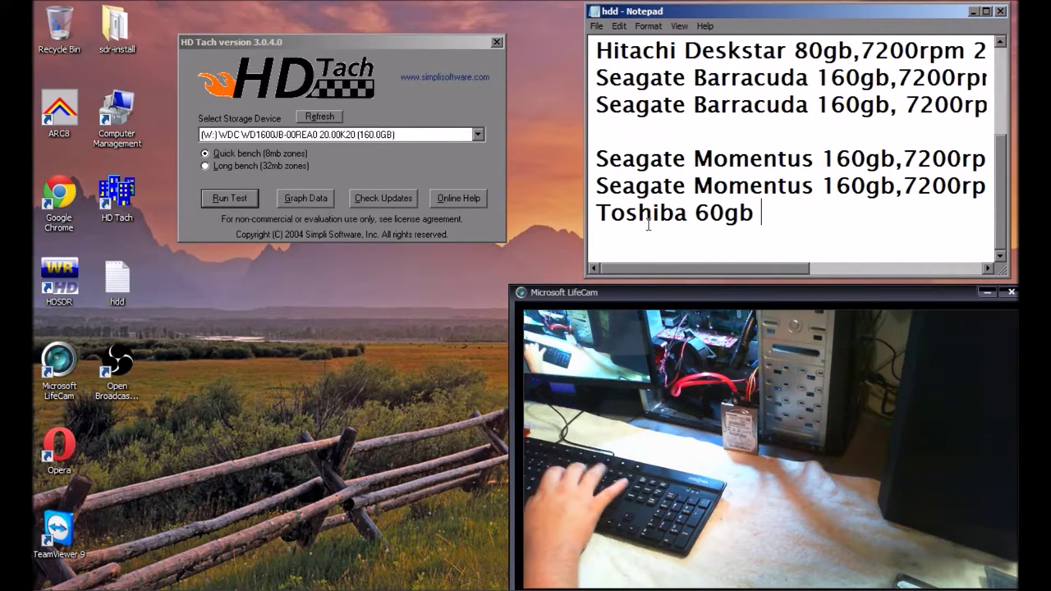
key("BackSpace")
type(", 5400rpm,")
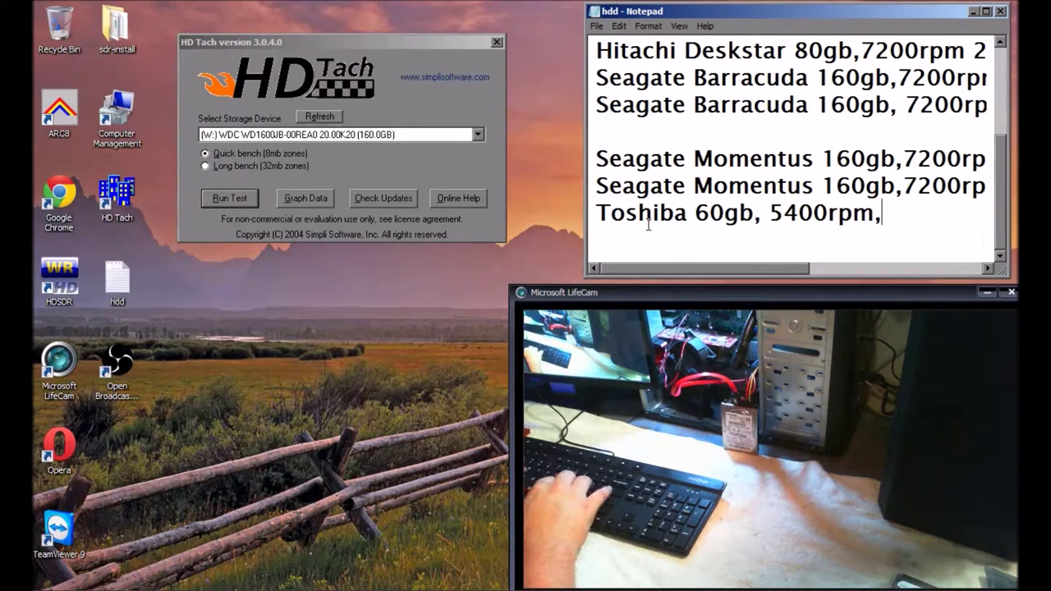
key("BackSpace")
type("(")
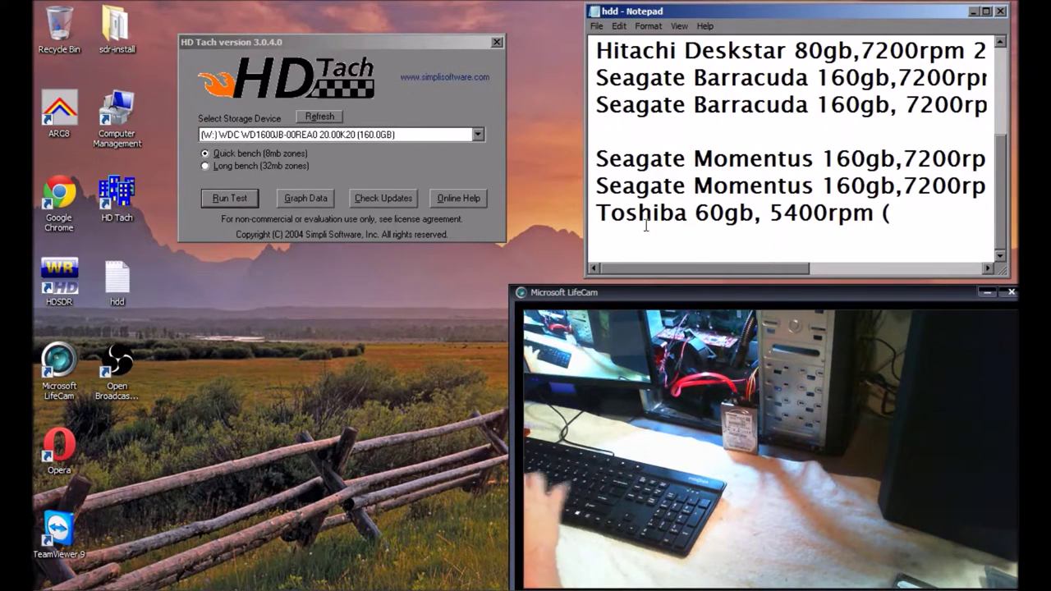
Refresh the storage device list and run the quick benchmark on the 60 GB TOSHIBA MK6034GSX drive (D:).
left_click(318, 116)
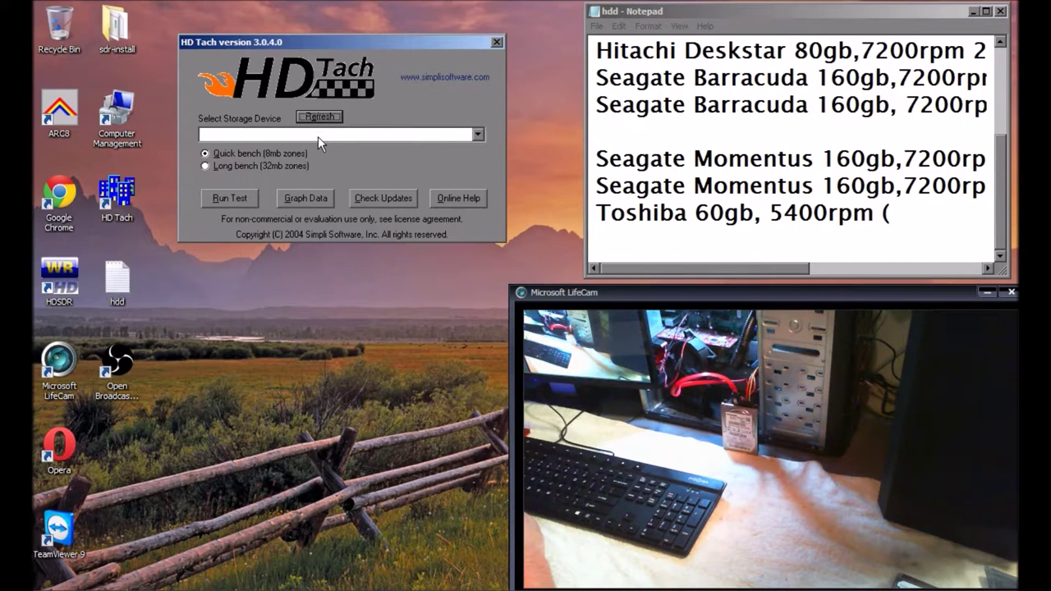
left_click(317, 136)
left_click(267, 169)
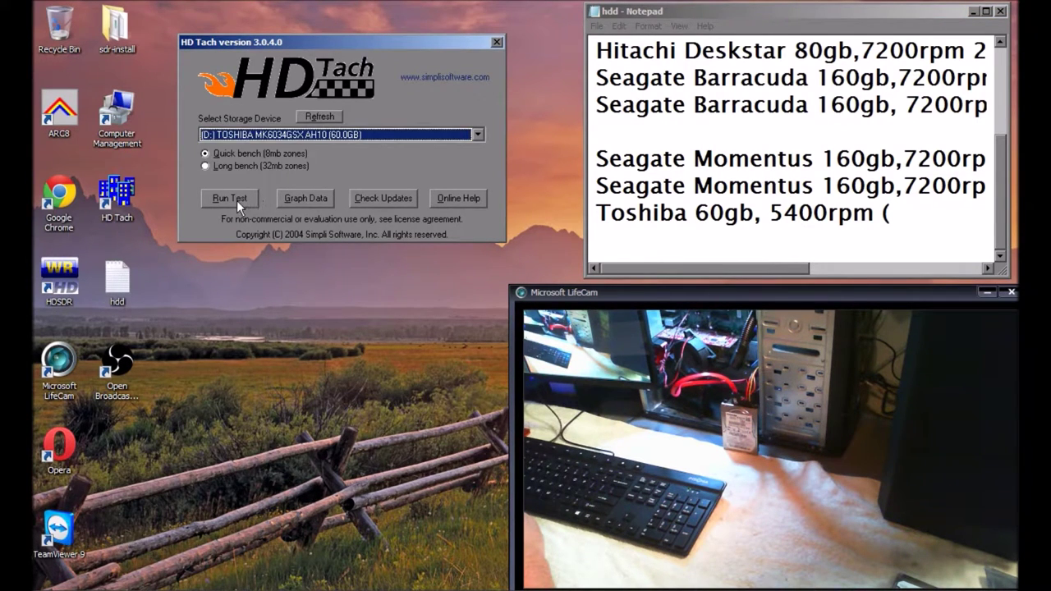
left_click(234, 199)
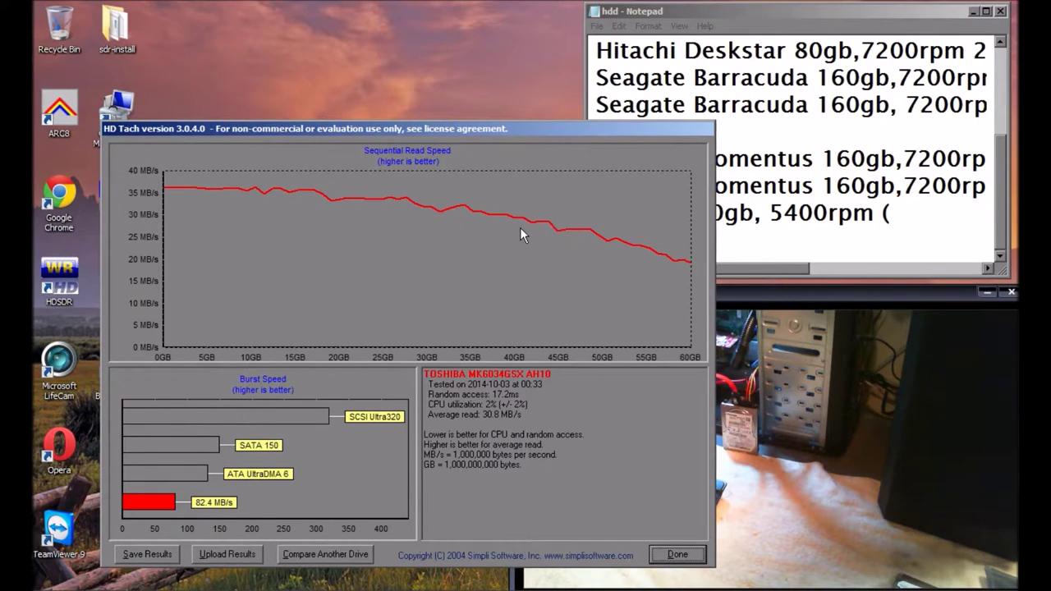
Complete the Toshiba entry with the burst rate 82.4mb/s and a closing parenthesis.
left_click(925, 216)
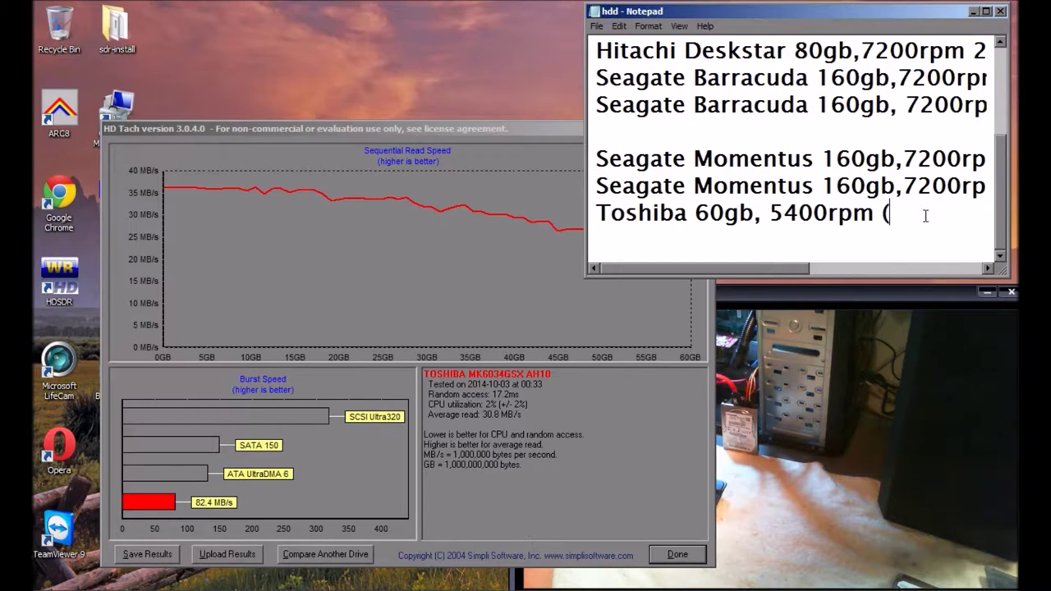
type("82.4mb")
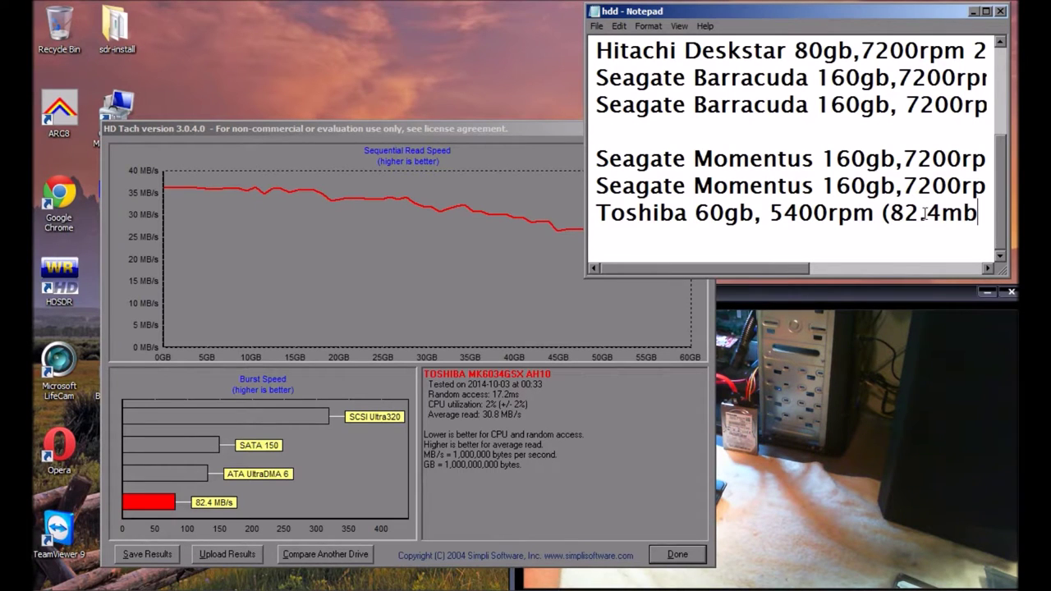
type("/s)")
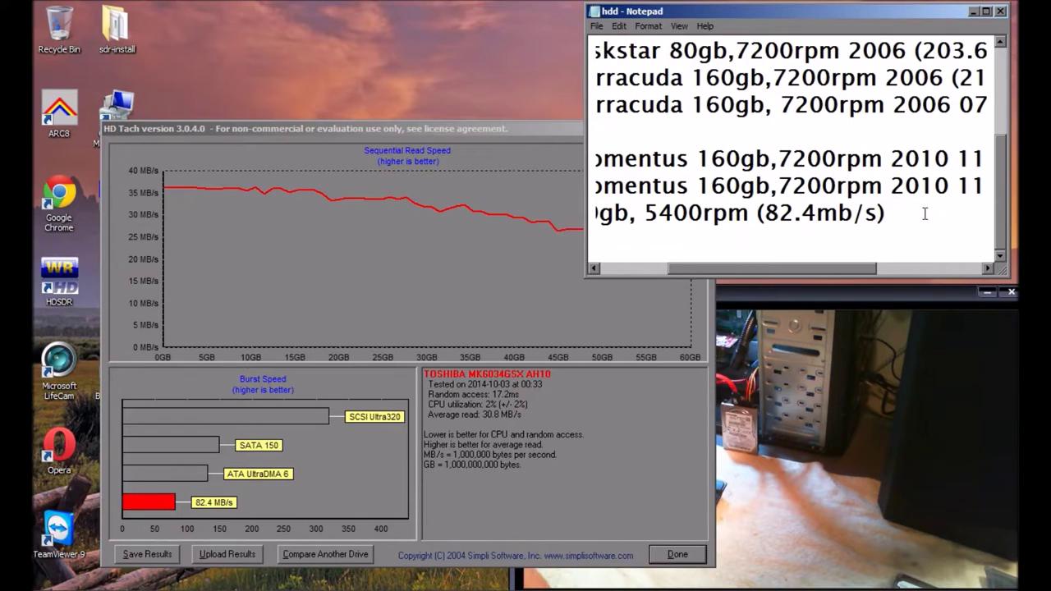
Review the recorded drives and add a "Corsair" entry below the Toshiba line, separated by a blank line.
scroll(886, 202, "up", 2)
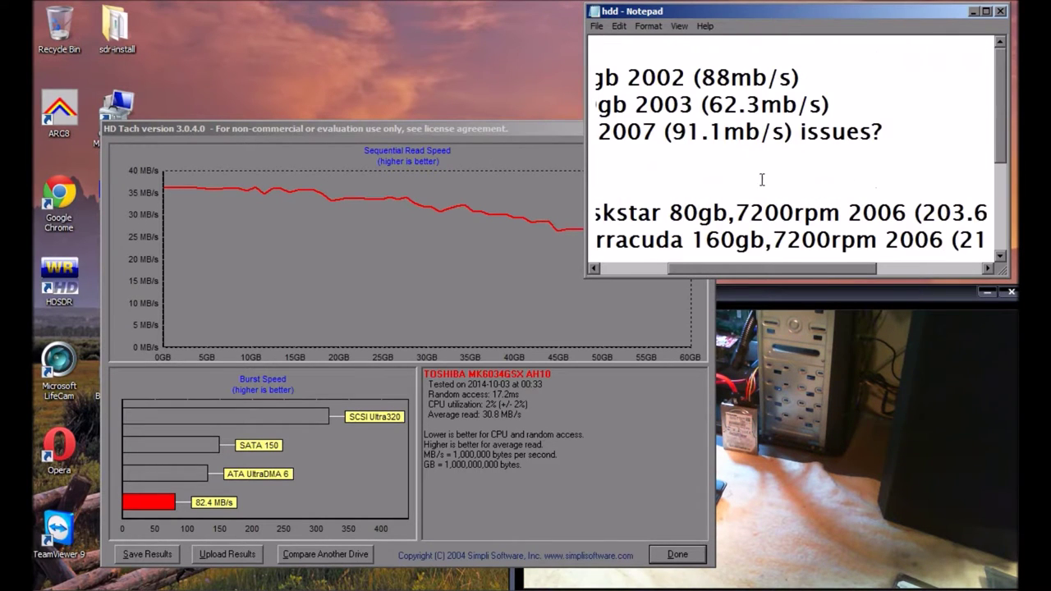
left_click_drag(723, 269, 608, 284)
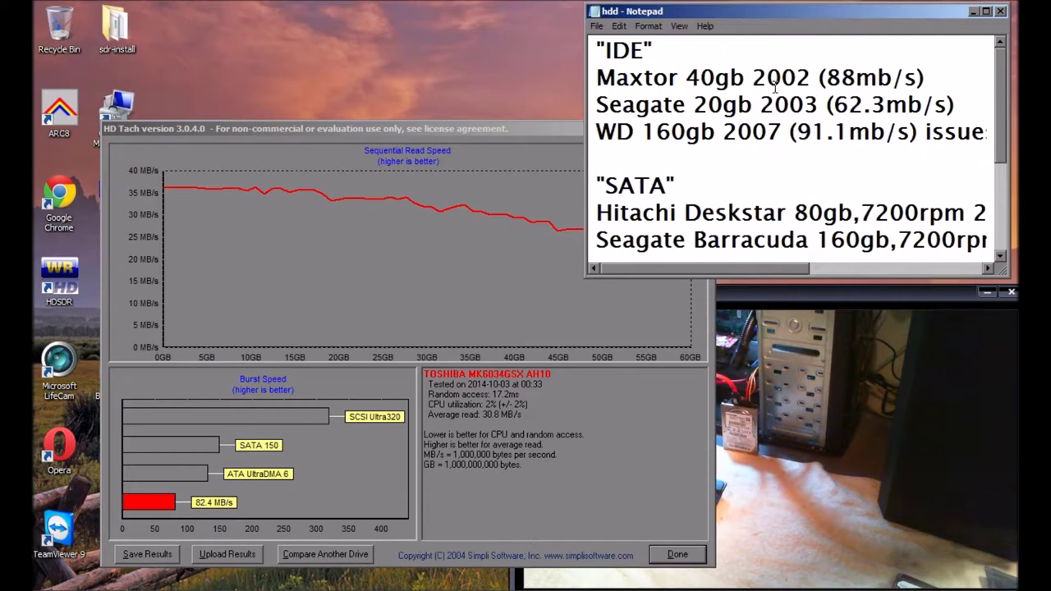
scroll(855, 191, "down", 2)
left_click_drag(746, 269, 722, 269)
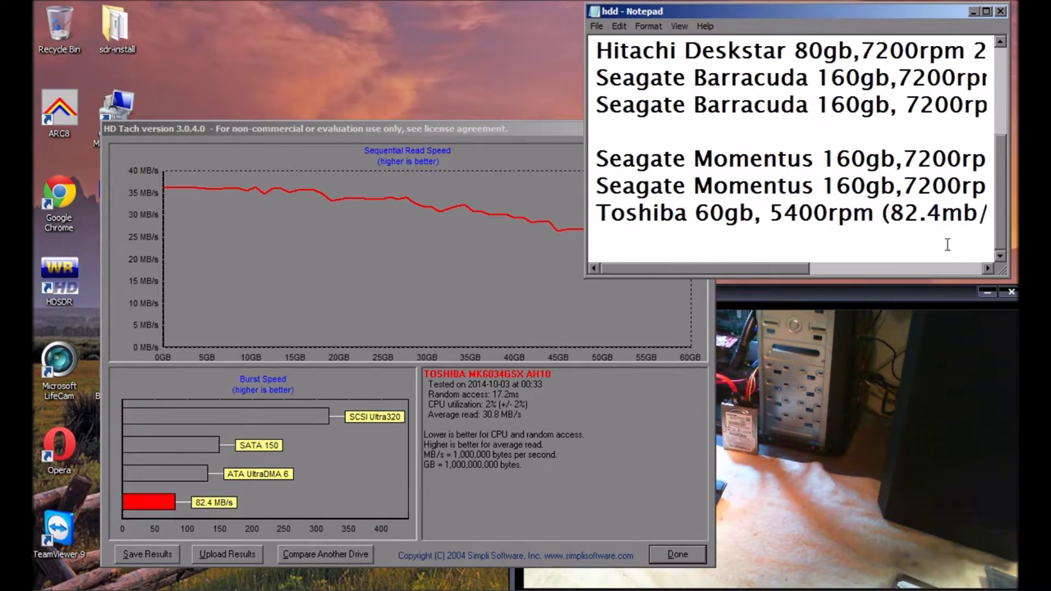
key("End")
key("Return")
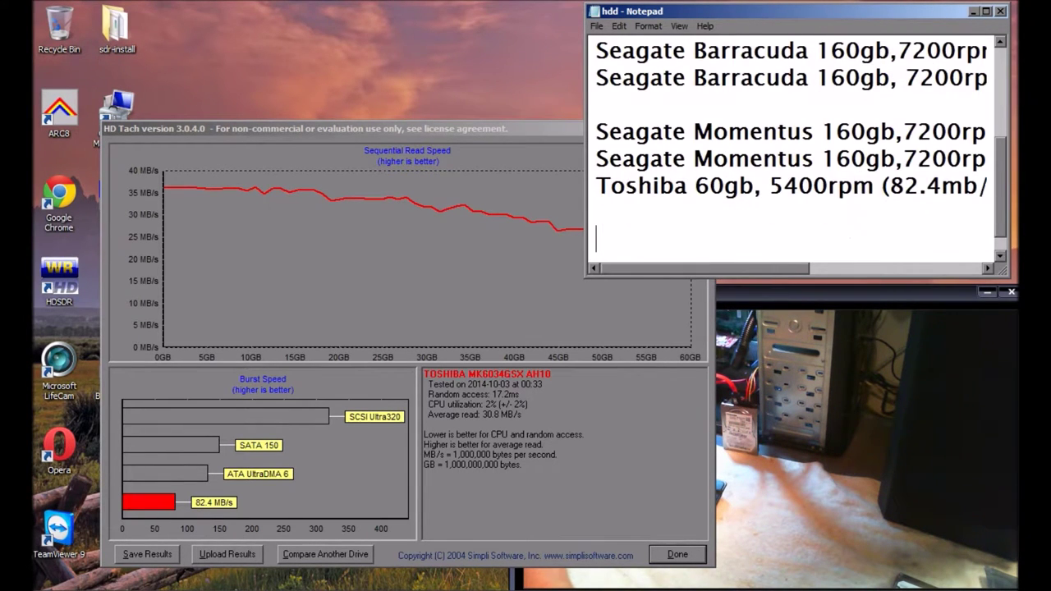
type("Corsair")
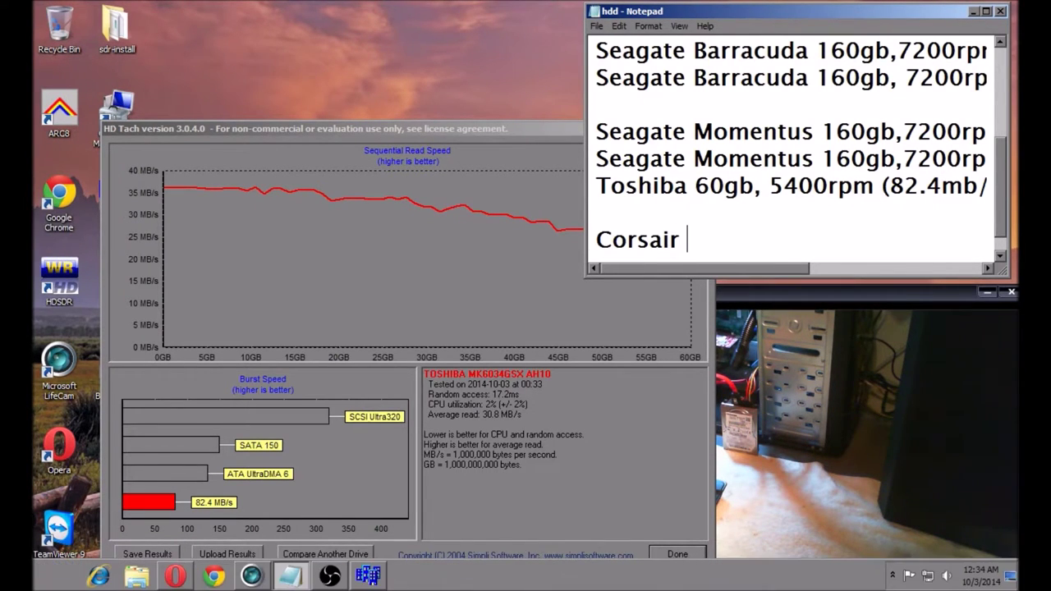
Close the Toshiba results, check the Corsair drive in the storage device list and extend its notes entry with "32gb Nova".
left_click(661, 555)
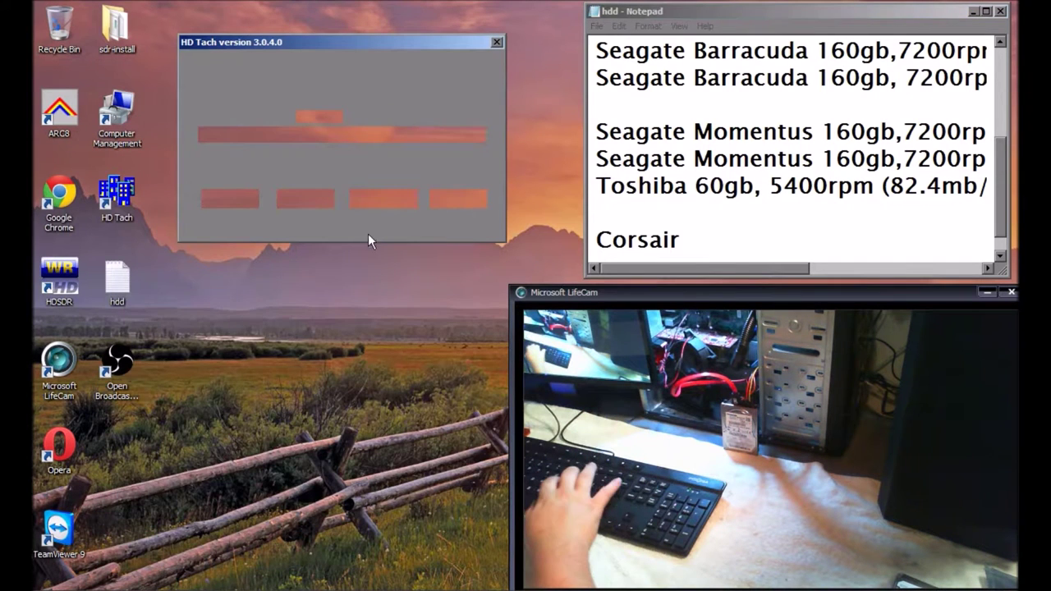
left_click(271, 134)
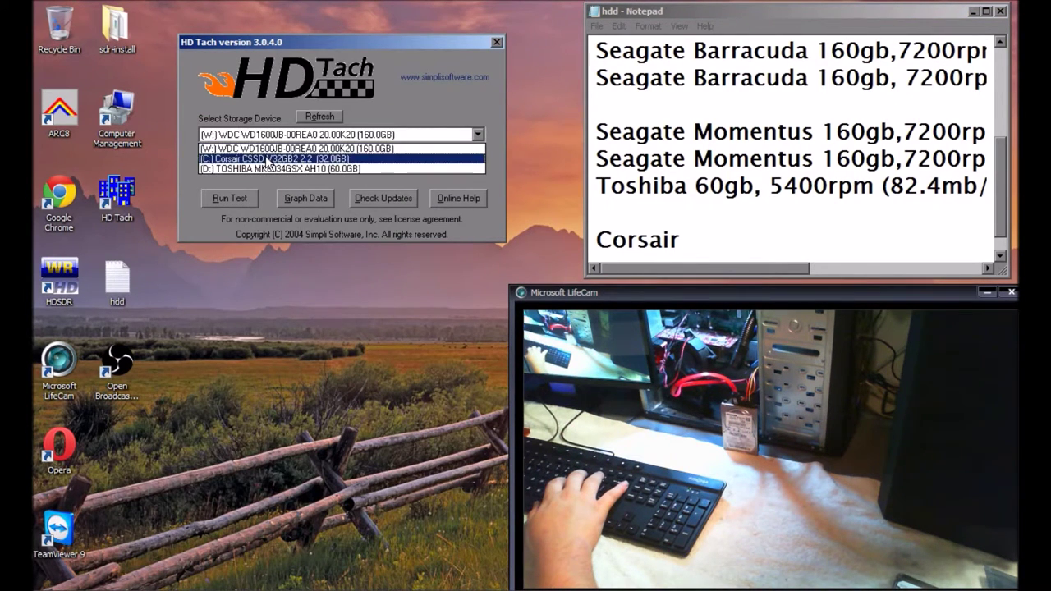
left_click(267, 159)
left_click(716, 241)
type("32gb")
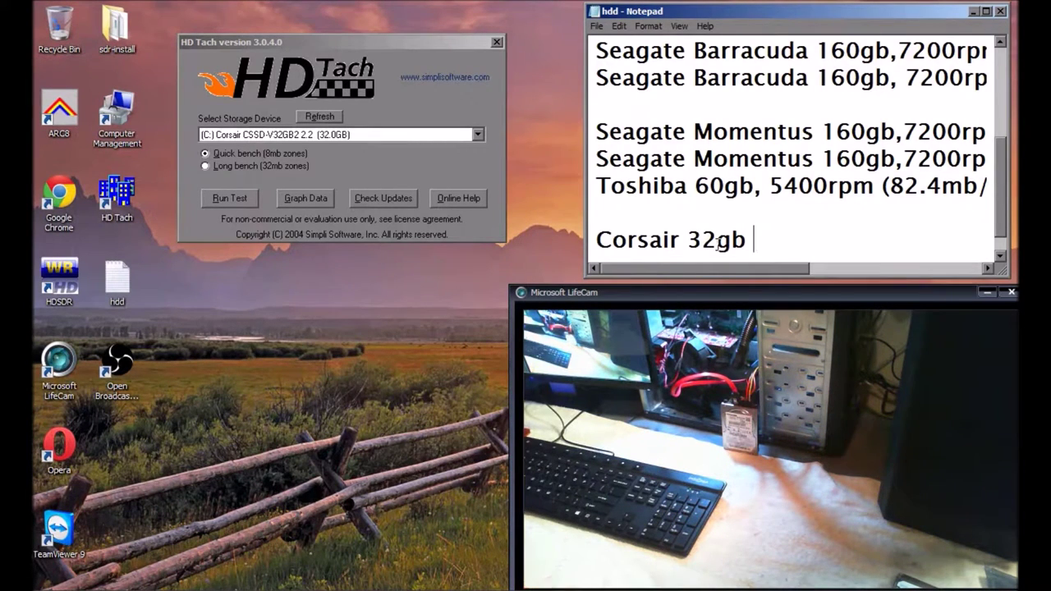
type("Novas")
key("BackSpace")
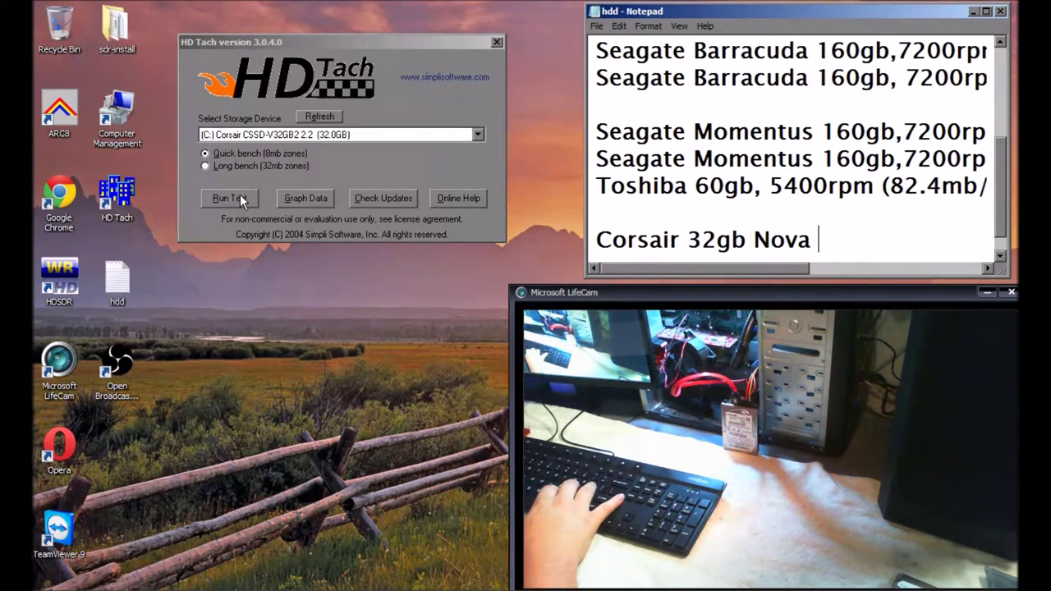
Run the quick benchmark on the 32 GB Corsair CSSD-V32GB2 drive (C:).
left_click(279, 136)
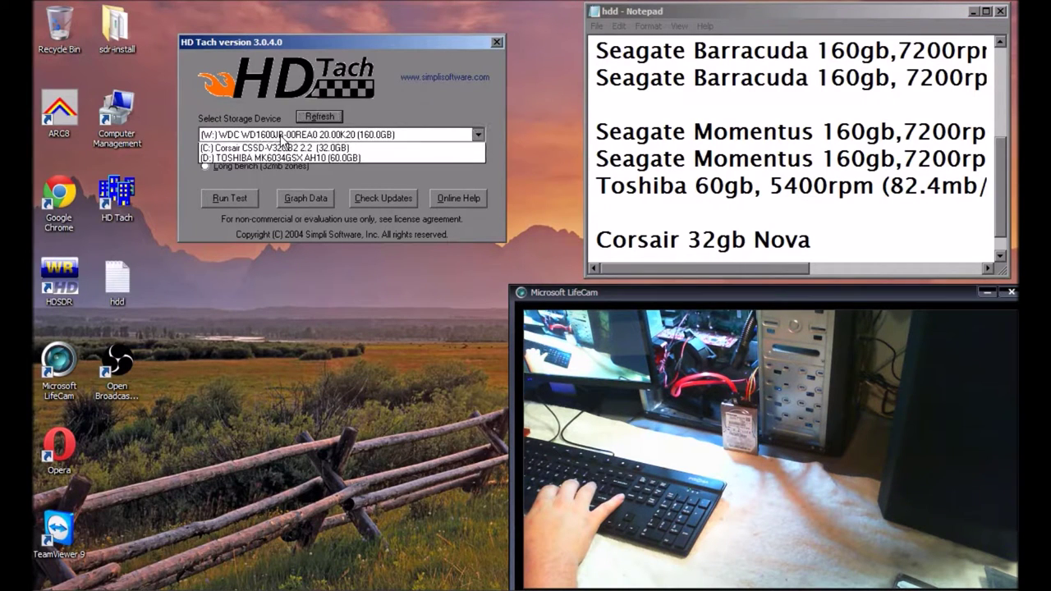
left_click(246, 158)
left_click(234, 194)
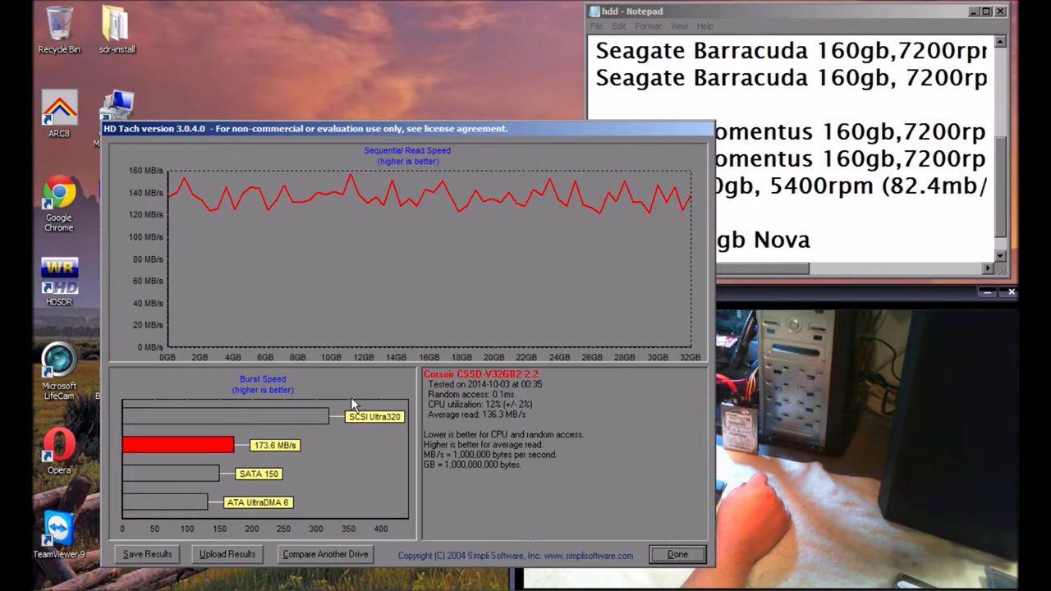
Complete the Corsair entry in the notes with the burst rate "(173.6mb/s)".
left_click(896, 253)
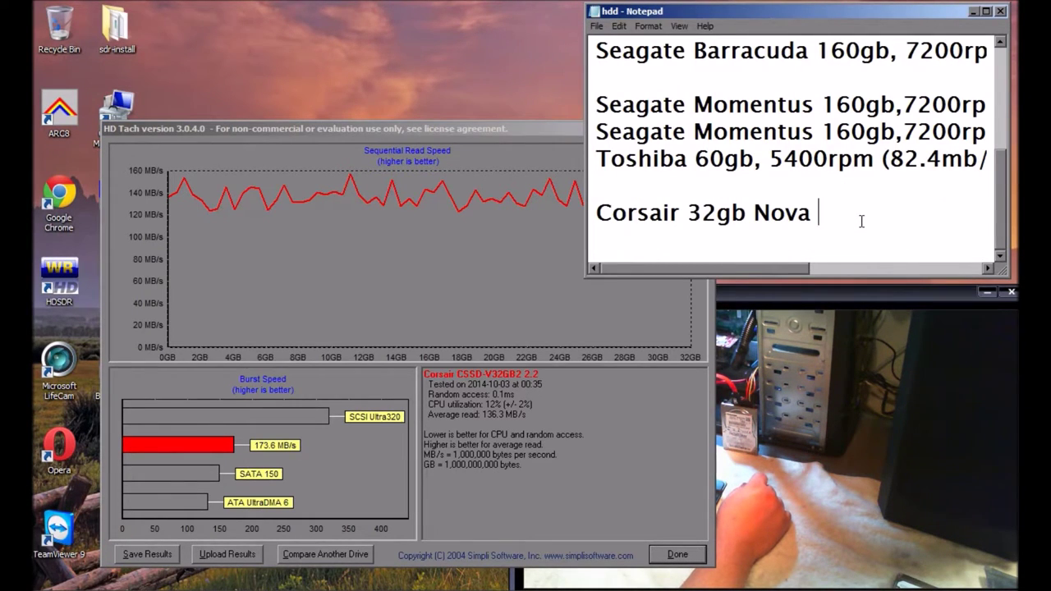
type("(")
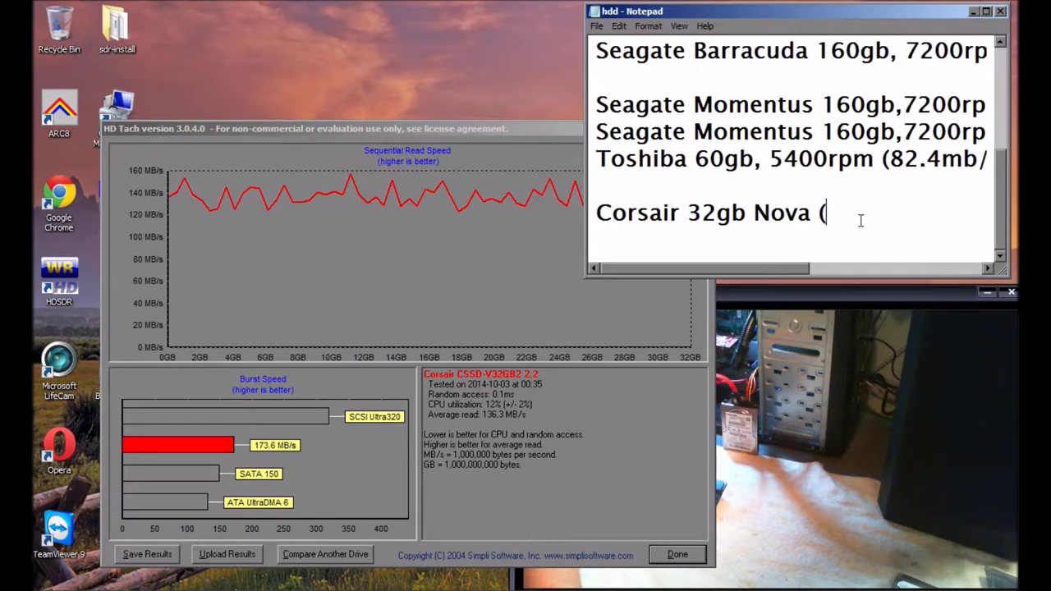
type("172.")
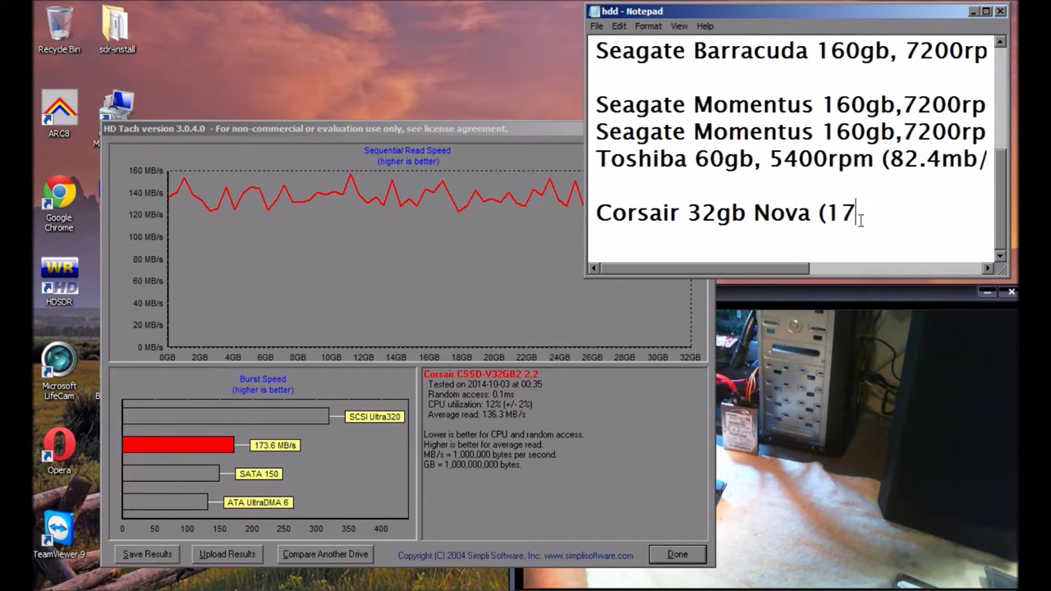
key("BackSpace")
key("BackSpace")
type("3.")
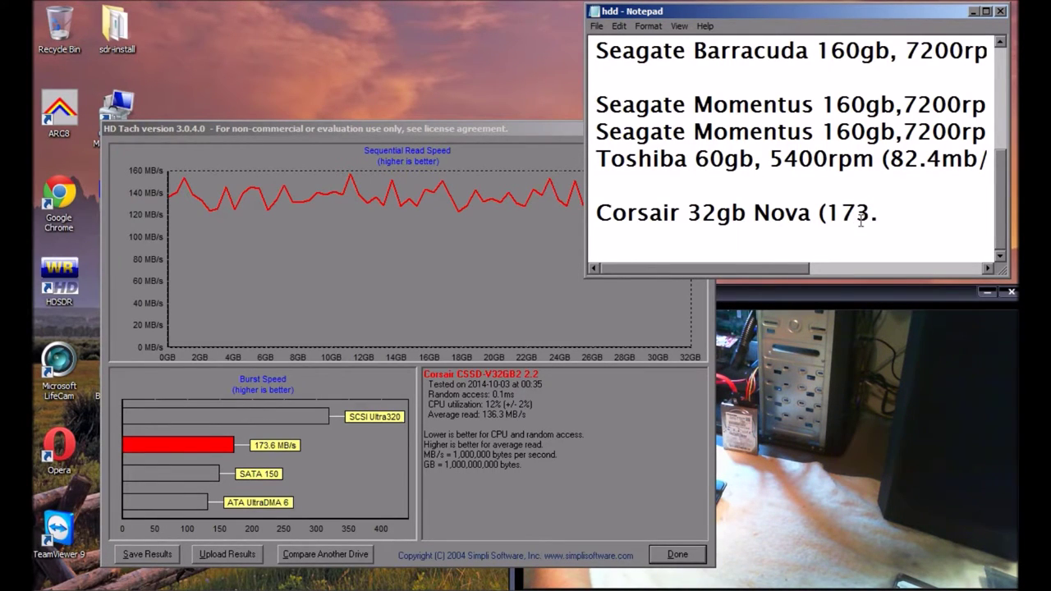
type("6mb/s)")
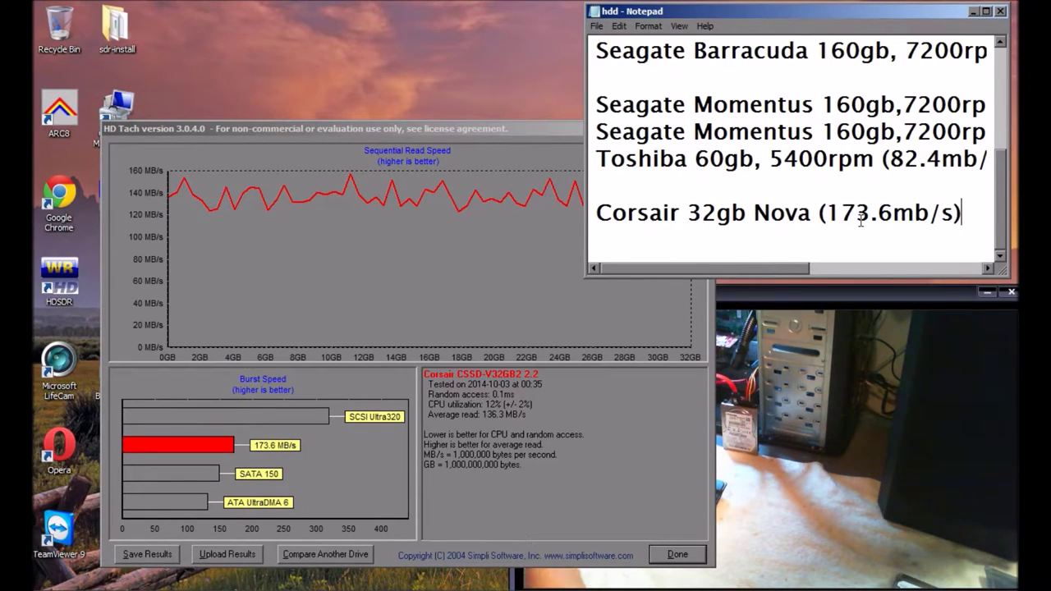
Compare the Corsair's recorded burst rate with its benchmark results and the other SATA drives' burst rates in the notes.
left_click(853, 297)
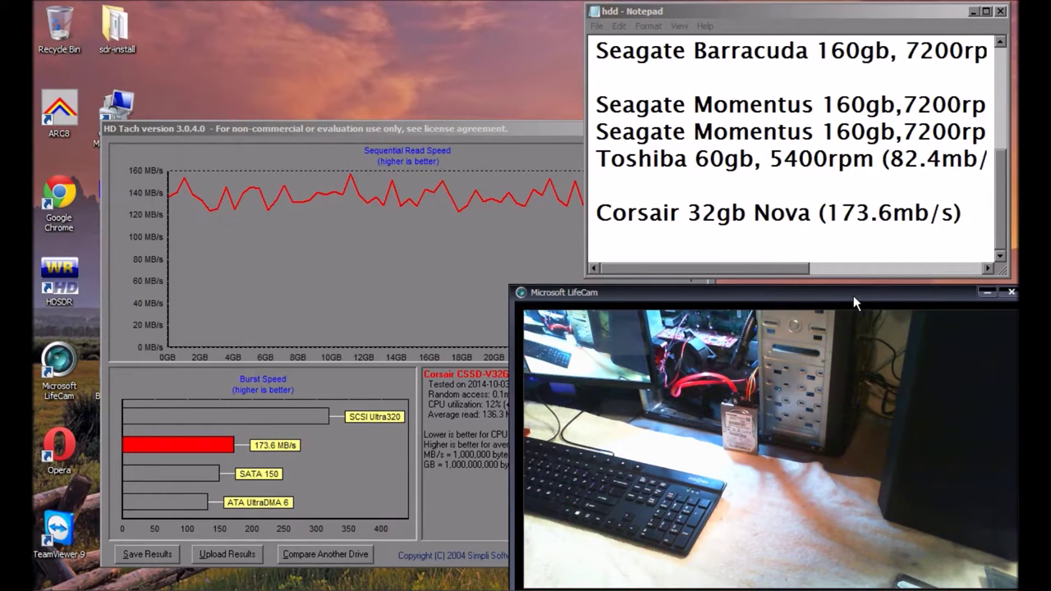
left_click(859, 214)
left_click(868, 213)
left_click_drag(869, 214, 824, 214)
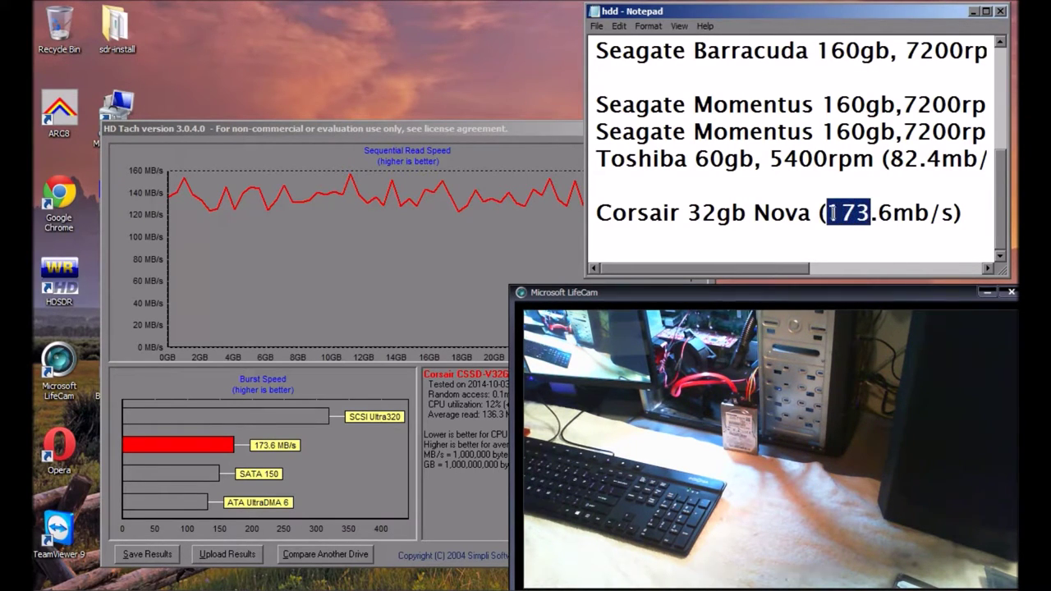
left_click(975, 215)
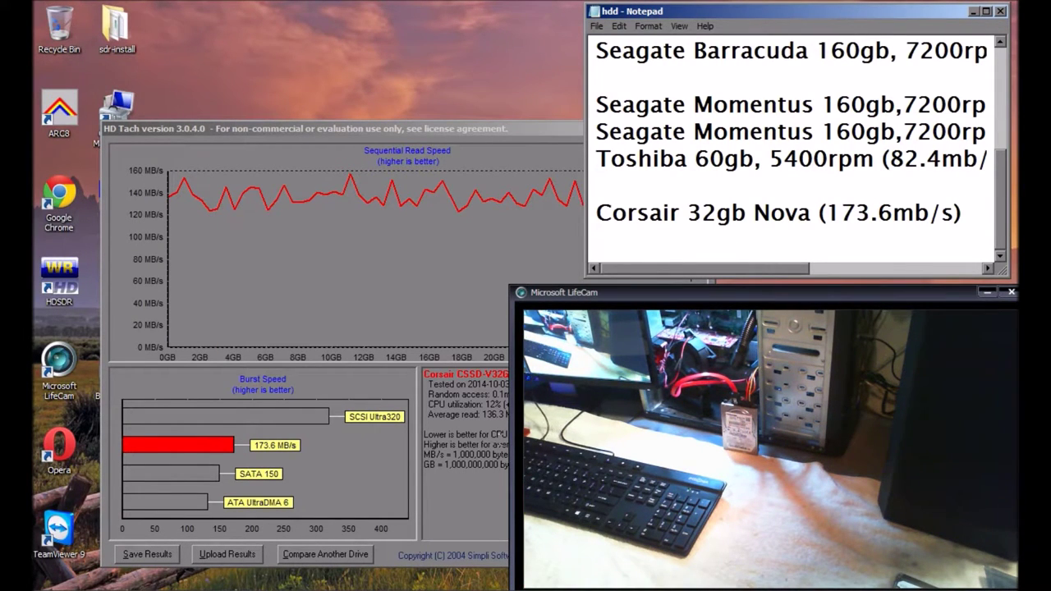
left_click(598, 294)
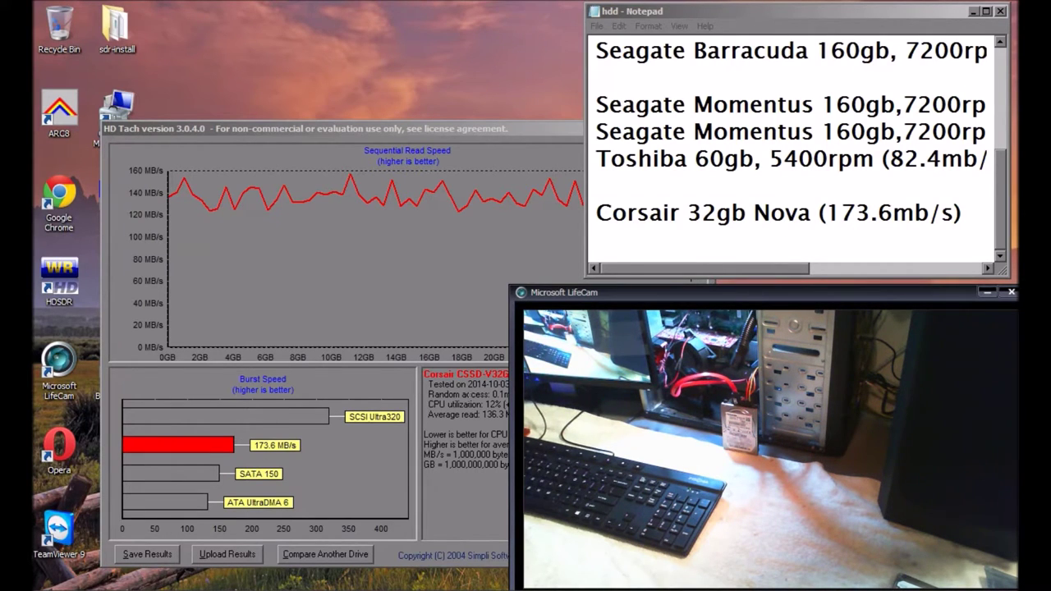
left_click(541, 427)
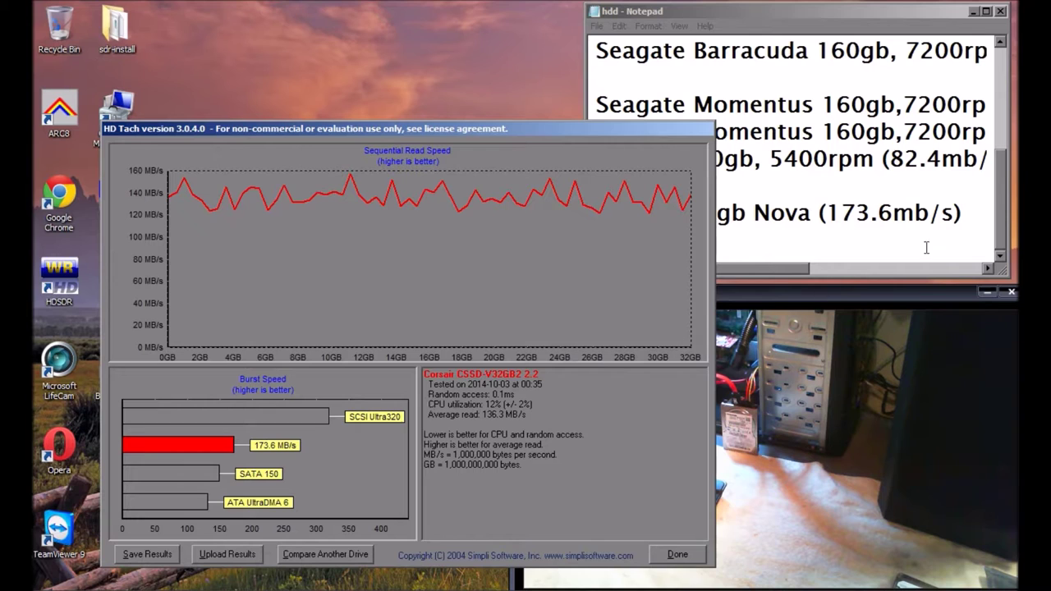
left_click_drag(1001, 199, 993, 155)
left_click_drag(714, 268, 969, 264)
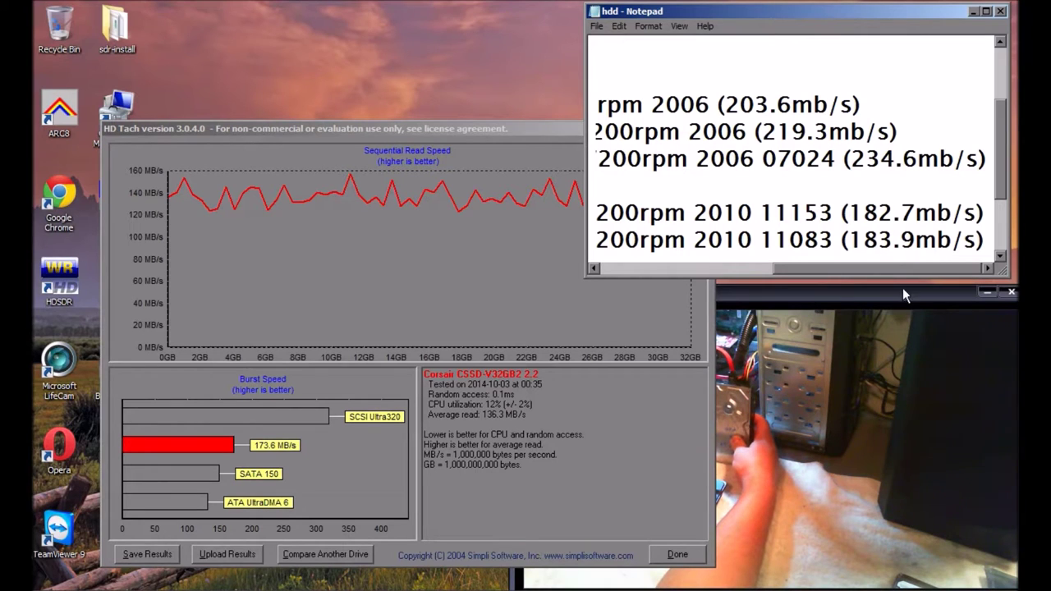
Run the quick benchmark on the newly connected 160 GB ST316021 2SCE drive (S:) after refreshing the device list, and close its results.
left_click(675, 555)
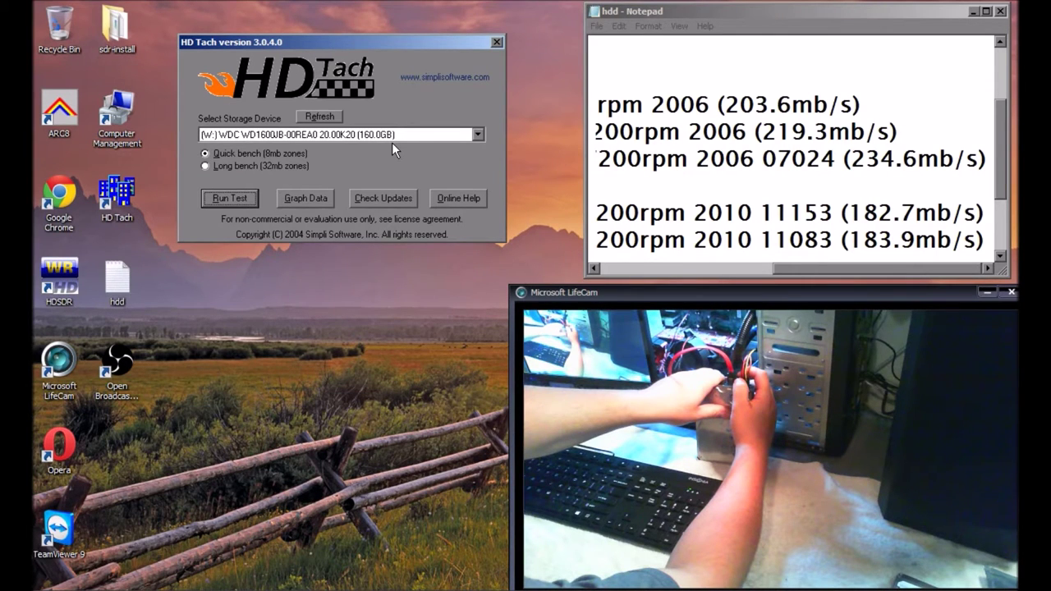
left_click(639, 109)
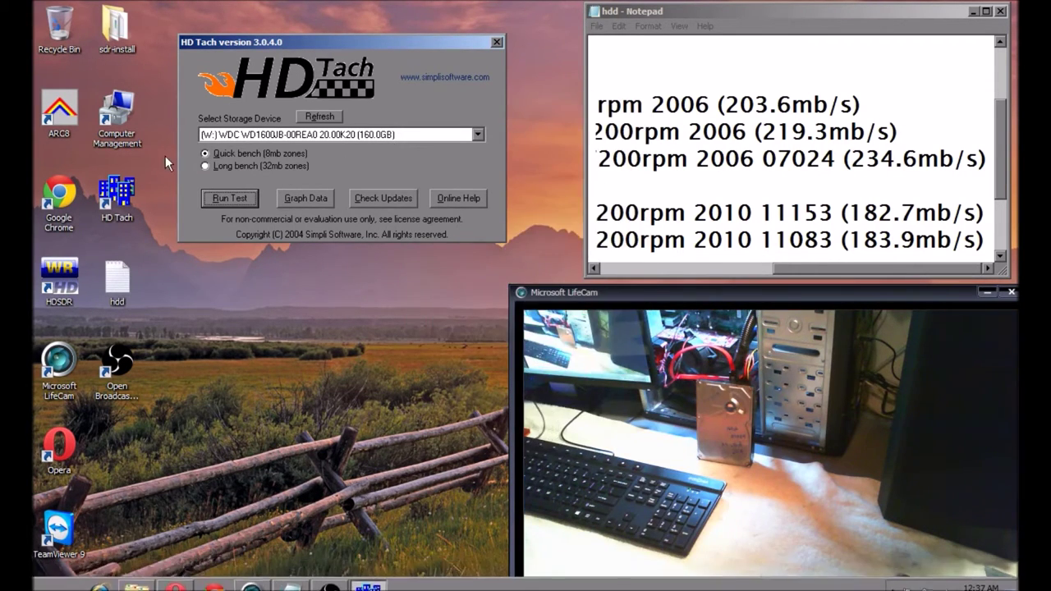
left_click(321, 117)
left_click(333, 135)
left_click(268, 168)
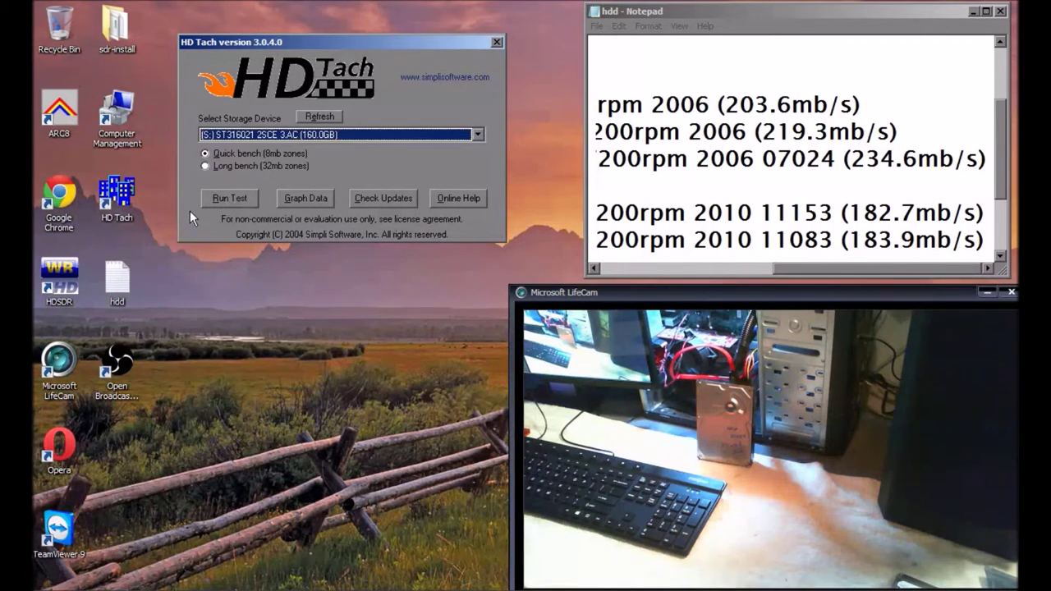
left_click(213, 201)
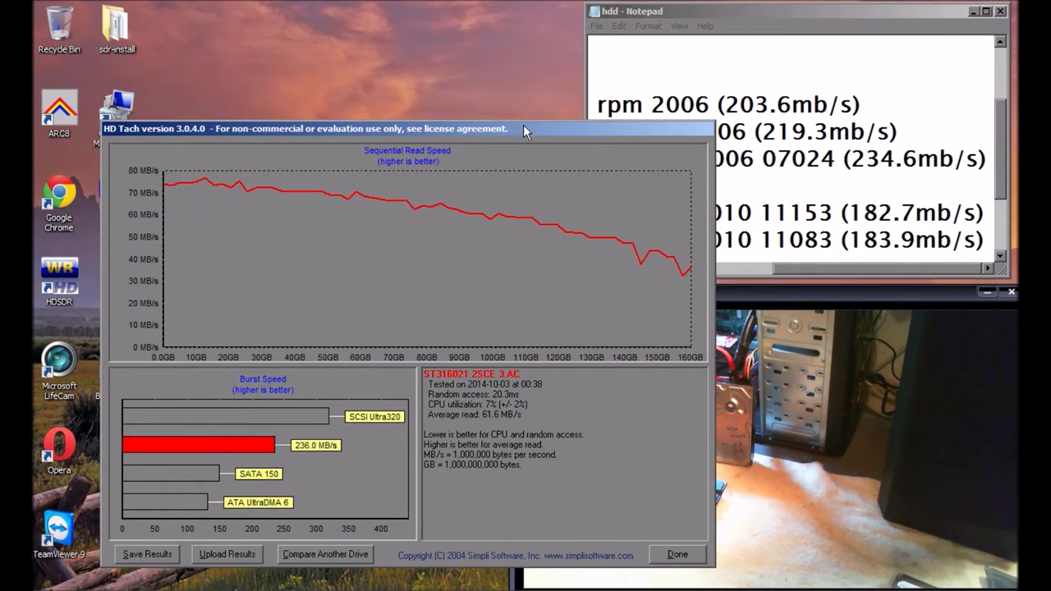
left_click_drag(523, 128, 588, 108)
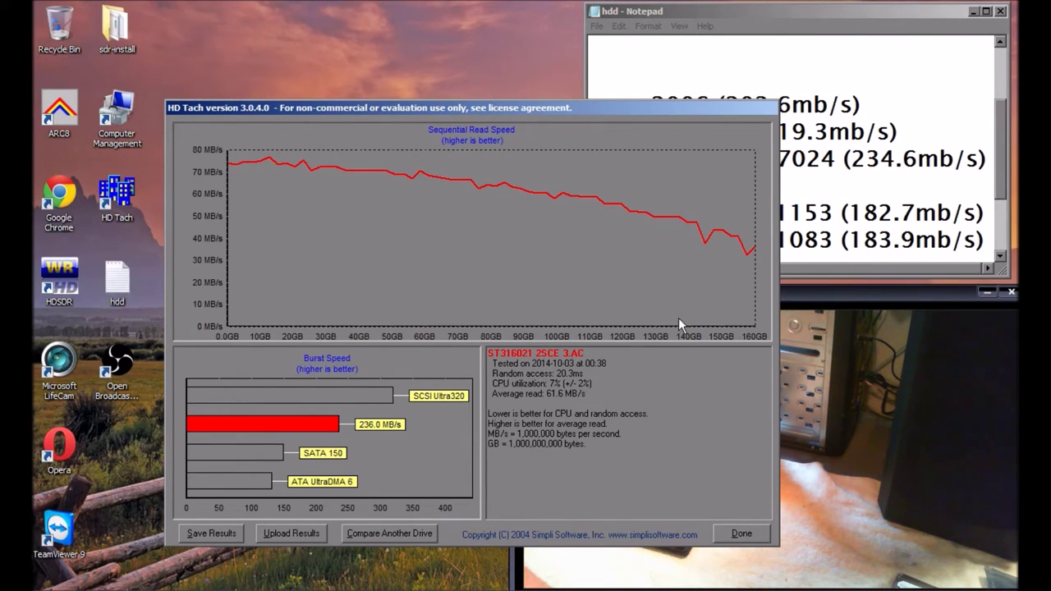
left_click(726, 532)
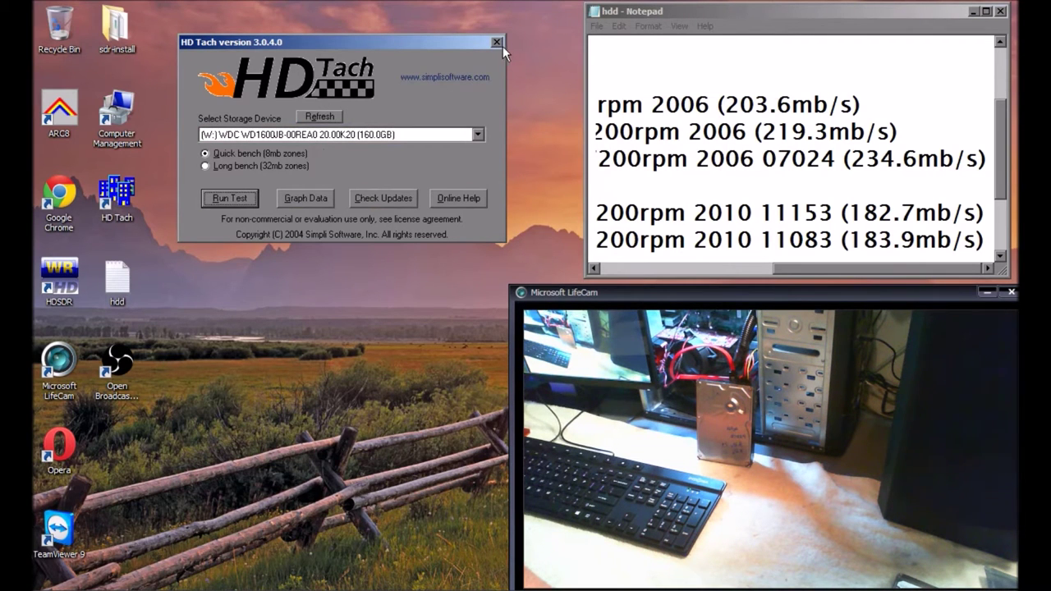
Move and enlarge the notes window until all IDE and SATA entries fit in full.
left_click(797, 272)
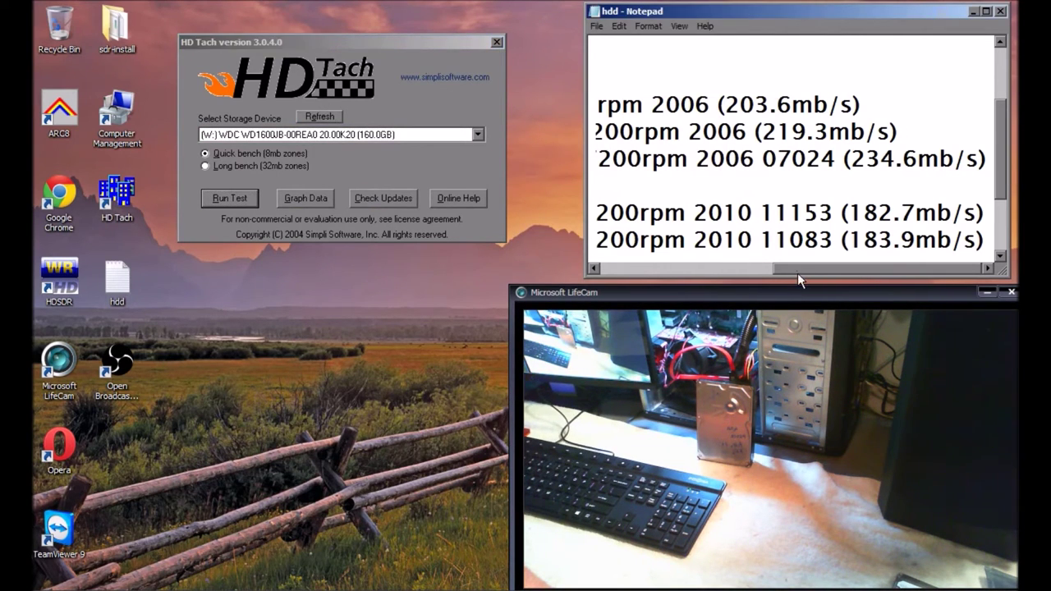
left_click_drag(797, 273, 623, 271)
scroll(638, 175, "up", 2)
left_click_drag(722, 12, 404, 17)
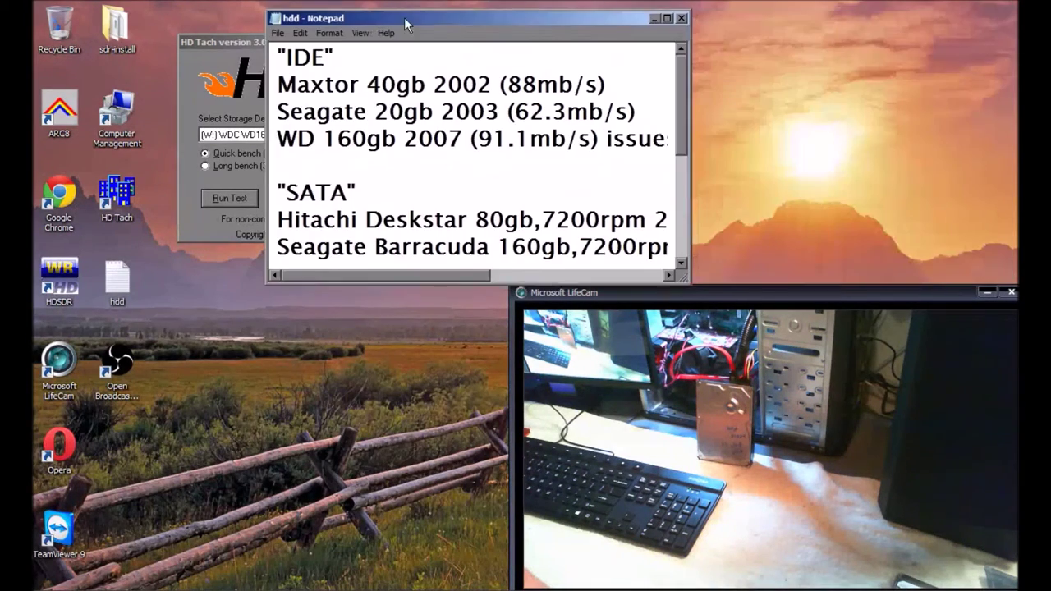
left_click_drag(690, 279, 999, 540)
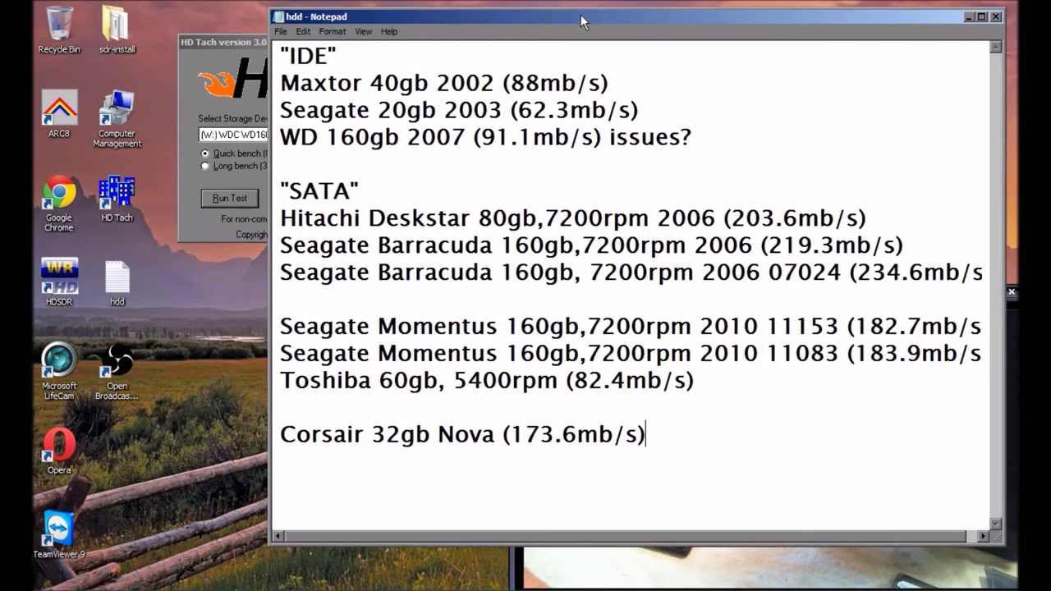
left_click_drag(581, 14, 439, 20)
left_click_drag(849, 524, 885, 545)
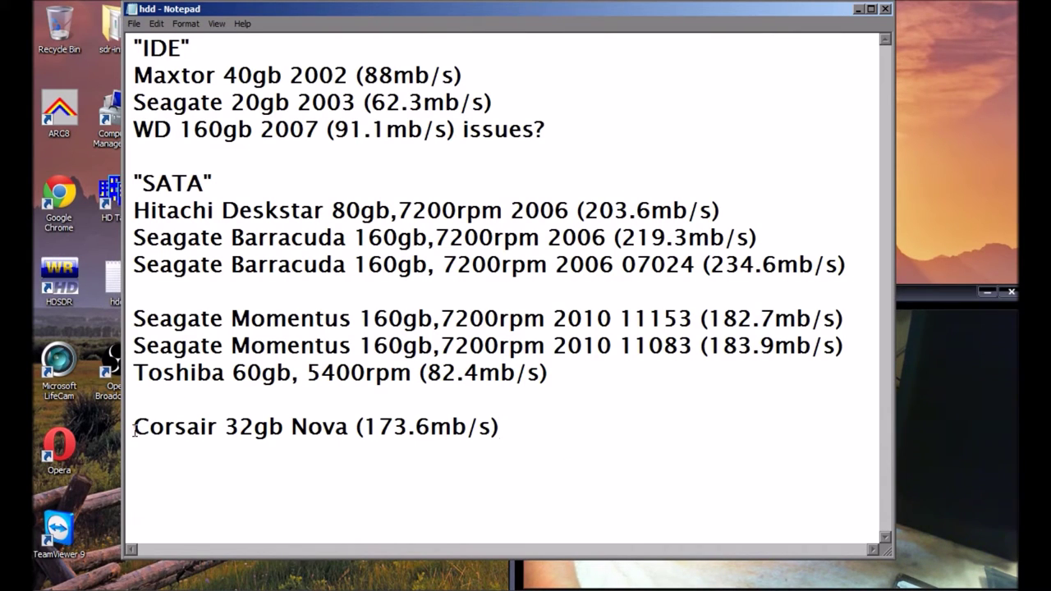
Put "SSD" in front of the Corsair entry and append the access time "0.1ms" after its burst rate.
type("SSD")
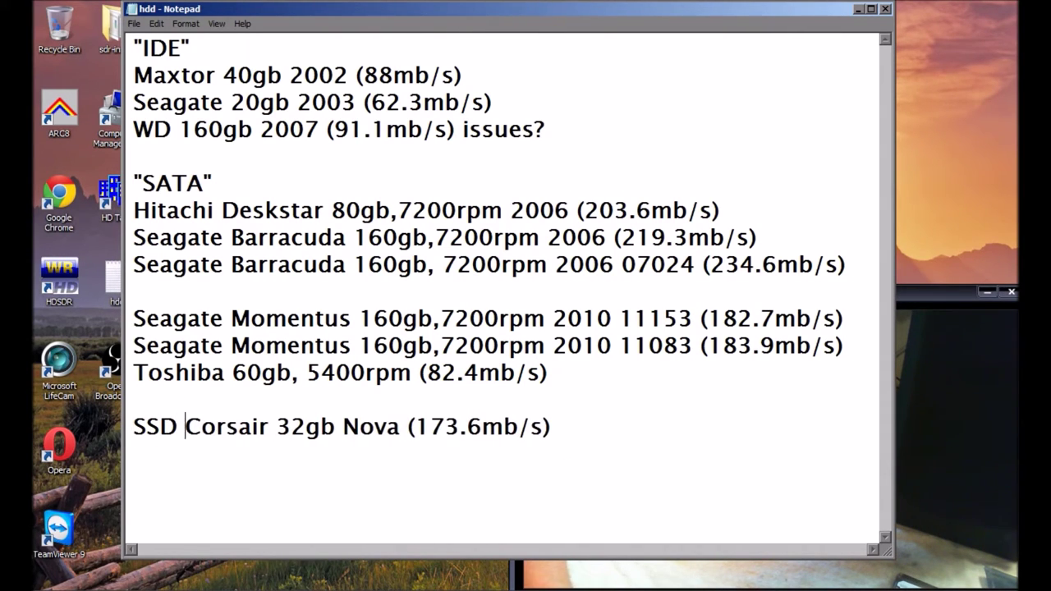
left_click(566, 426)
type("0.1ms")
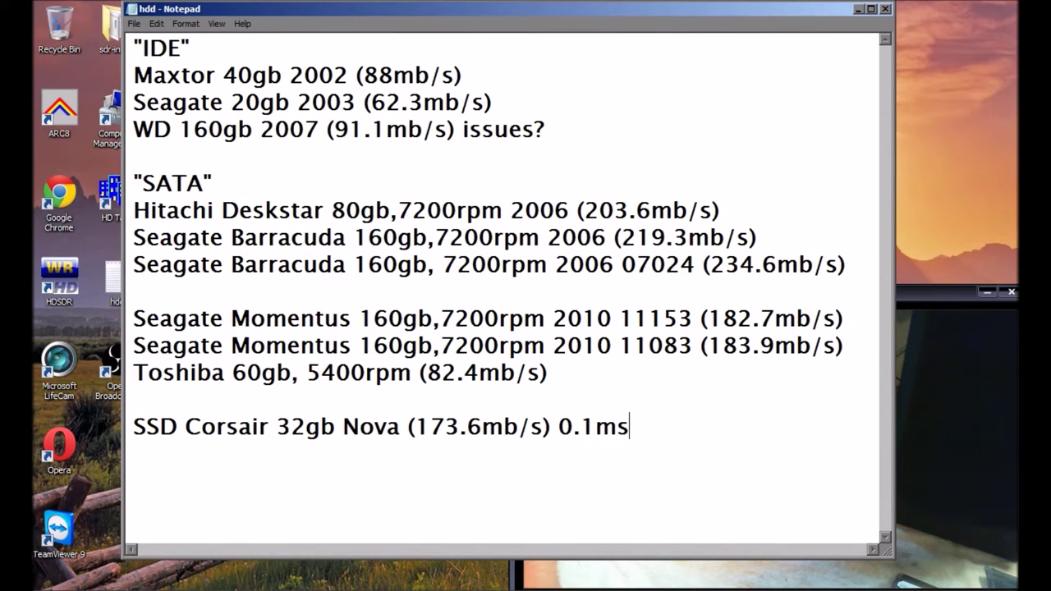
type(" s")
key("BackSpace")
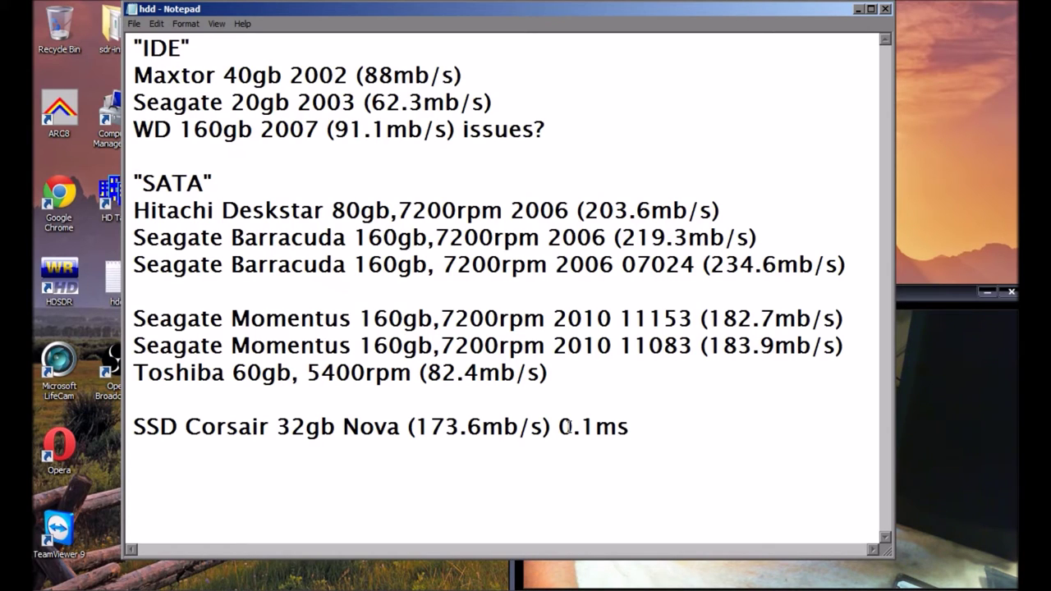
Append "random time!!!!! pwnage!" after the Corsair SSD's 0.1ms access time in the notes.
type("random time!!!!!")
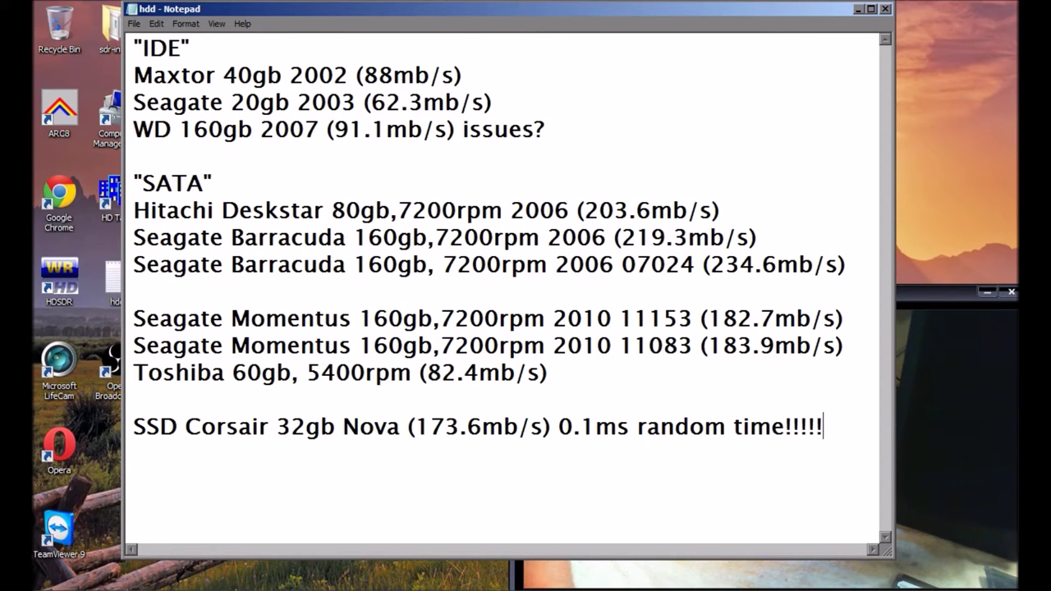
type(" pwn")
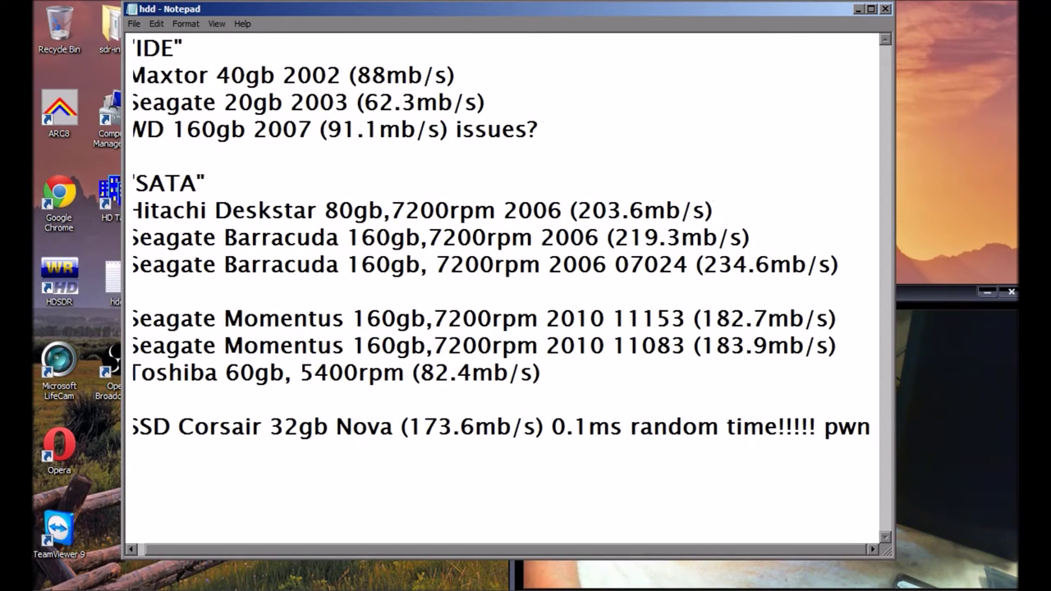
type("age!")
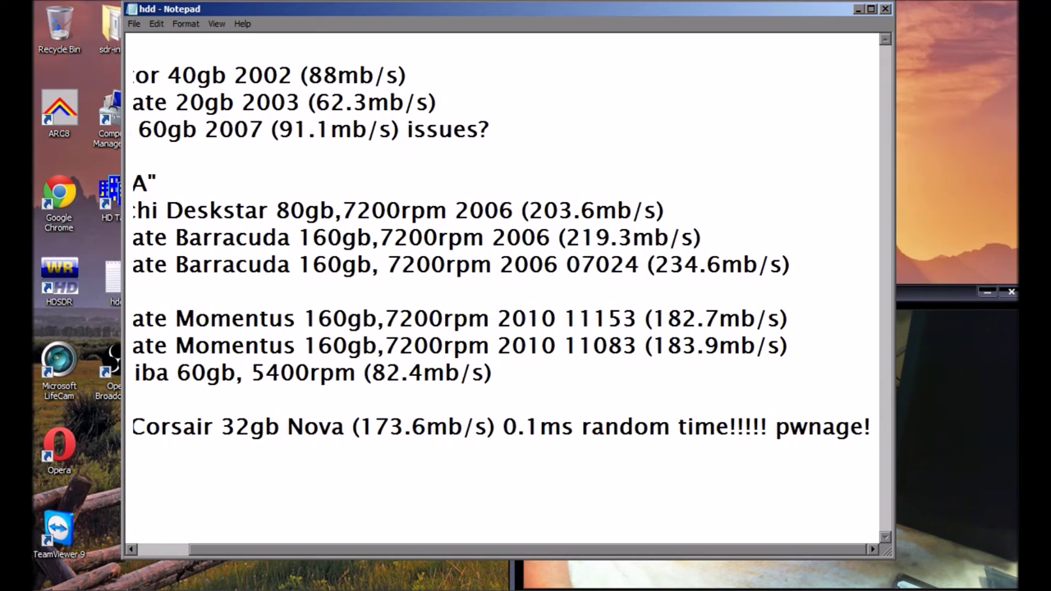
left_click_drag(450, 550, 397, 550)
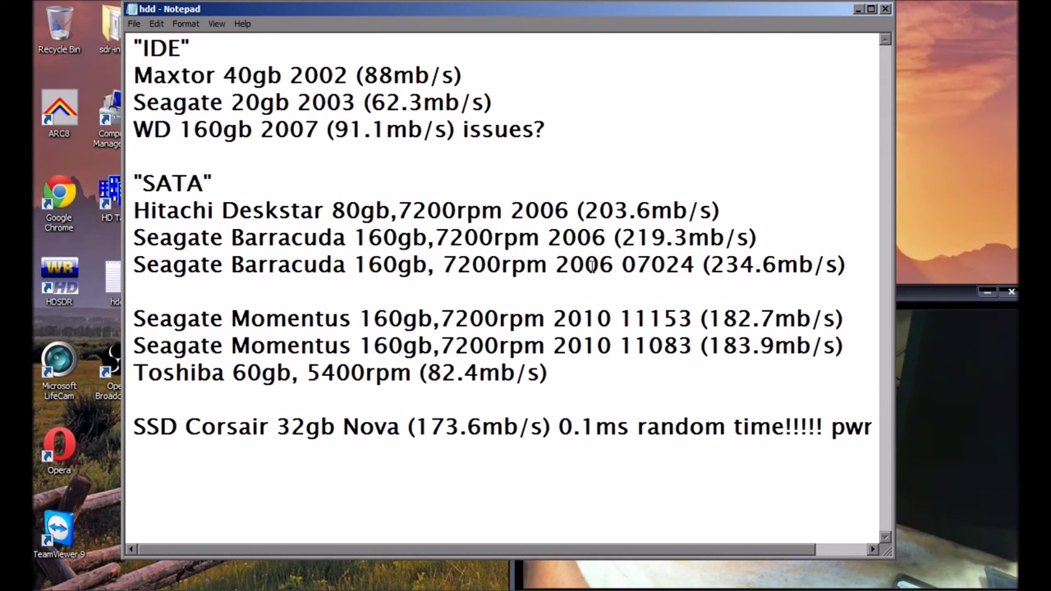
Minimize the notes and reposition the Microsoft LifeCam and HD Tach windows on the desktop.
left_click(858, 9)
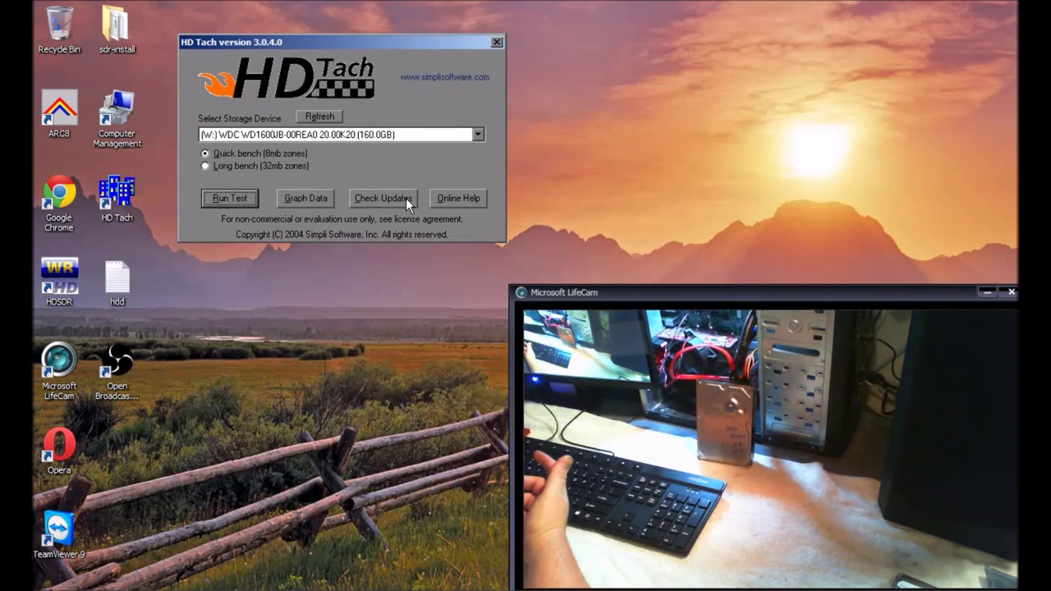
mouse_move(741, 291)
left_mouse_down()
mouse_move(700, 236)
mouse_move(719, 287)
mouse_move(735, 289)
left_mouse_up()
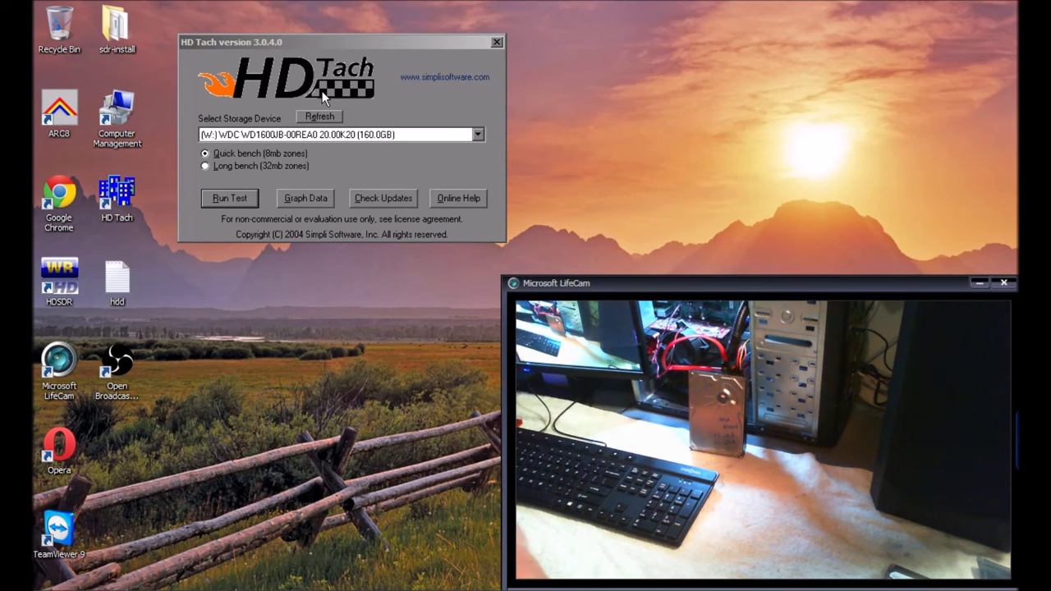
left_click_drag(264, 38, 347, 40)
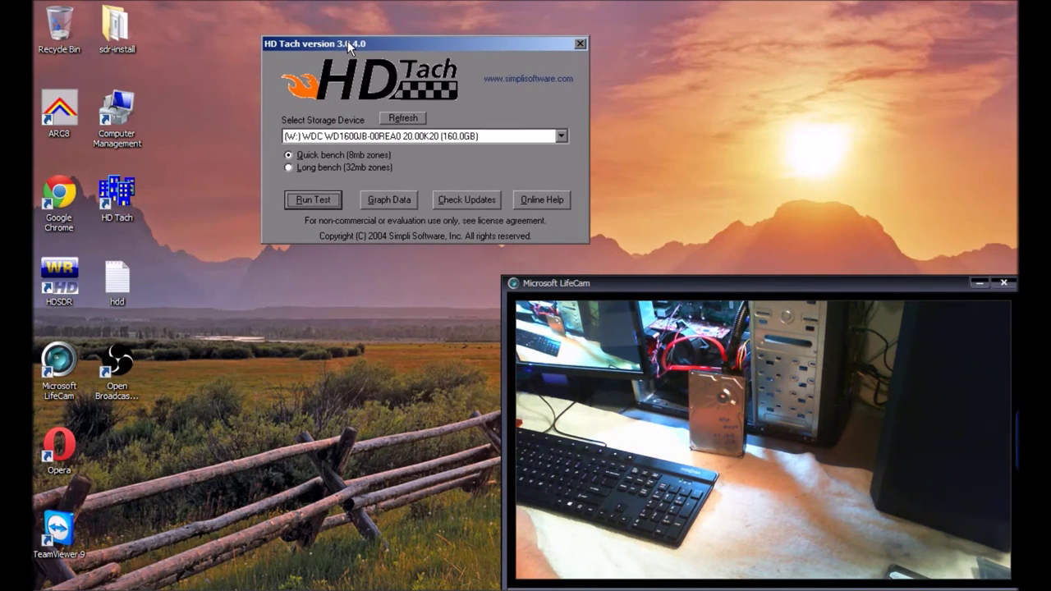
Open Windows Task Manager and place it beside HD Tach to view the CPU and memory performance.
mouse_move(295, 585)
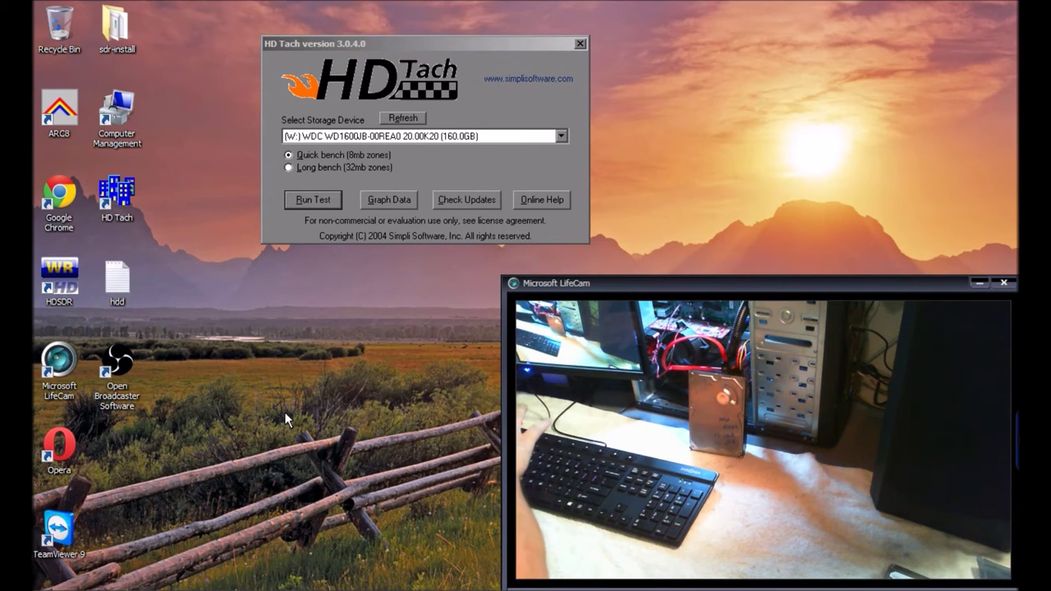
key("ctrl+shift+Escape")
left_click_drag(359, 23, 844, 81)
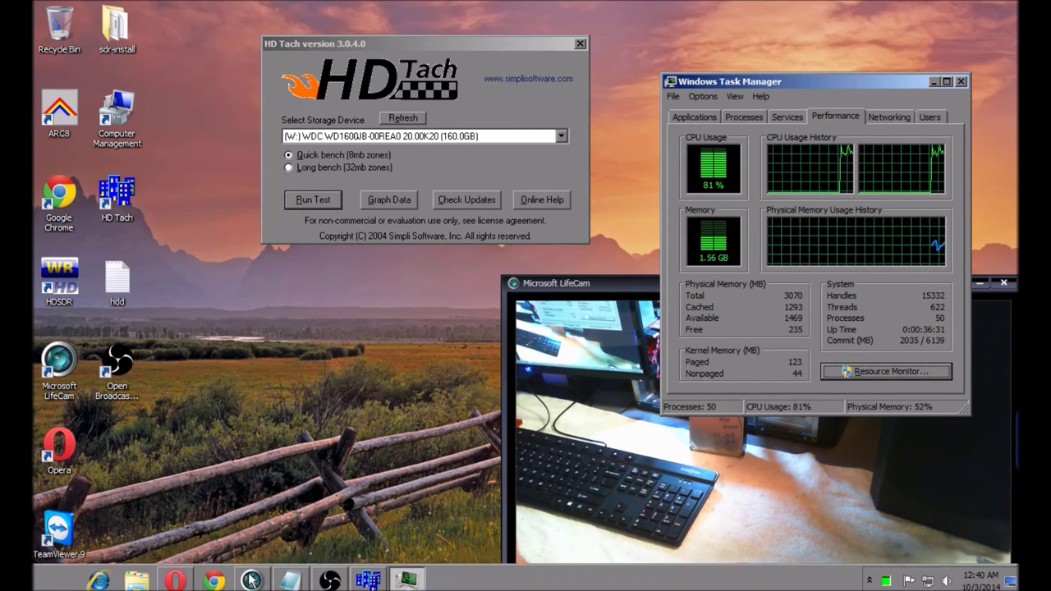
View the recording status in Open Broadcaster Software, minimize it, and bring the Microsoft LifeCam window to the front.
left_click(330, 577)
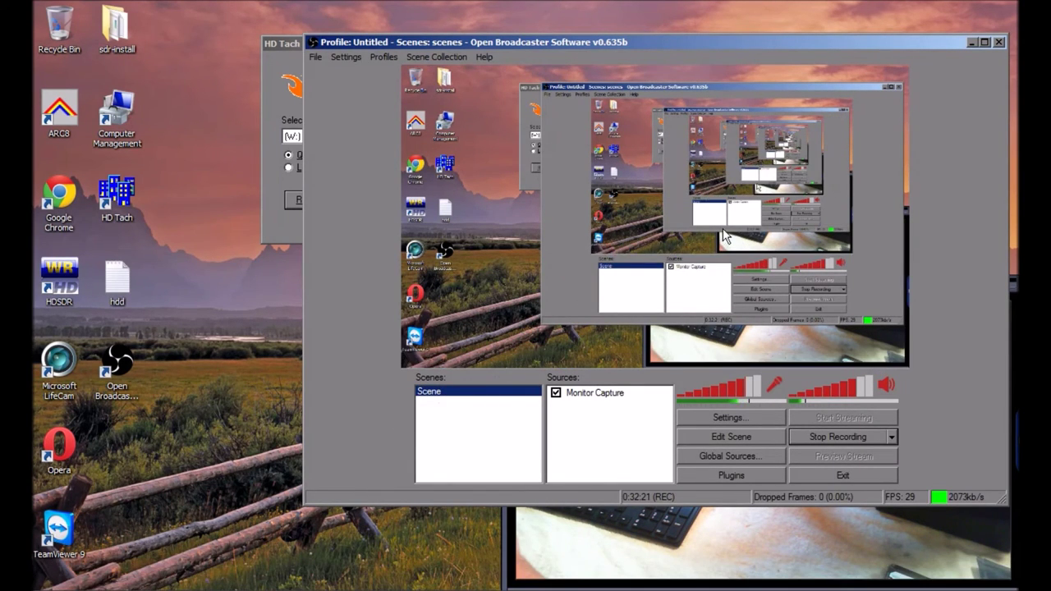
left_click(971, 42)
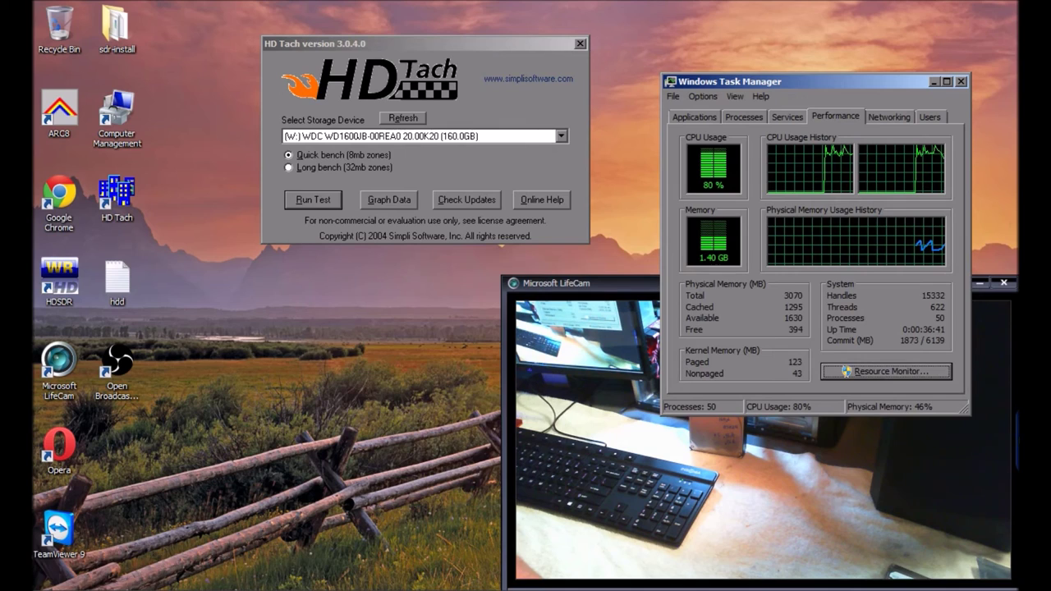
mouse_move(273, 579)
left_click(268, 577)
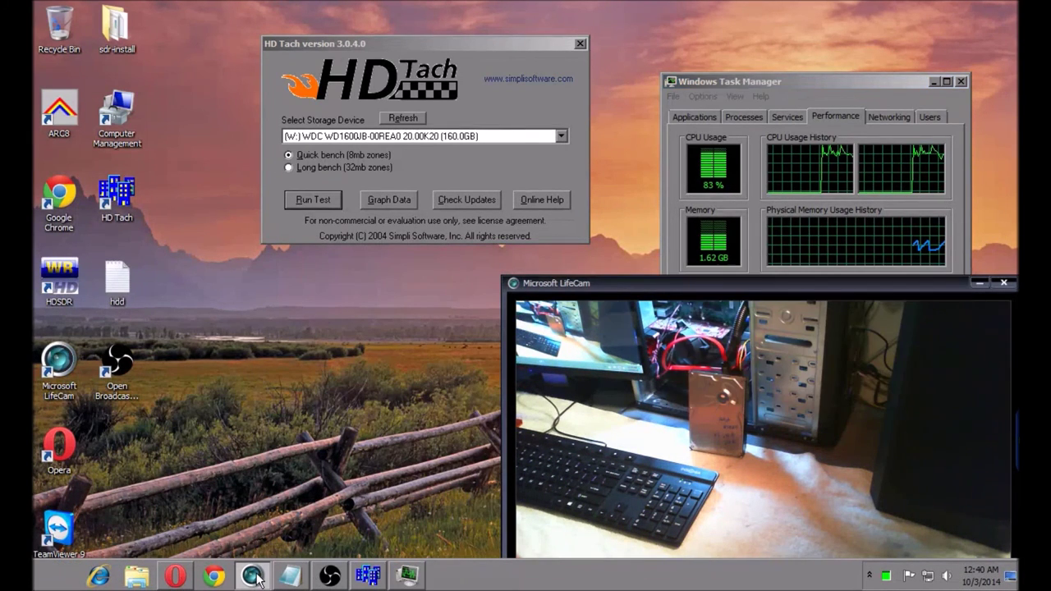
Review the encoding and video settings in Open Broadcaster Software and close the settings without changes.
left_click(328, 577)
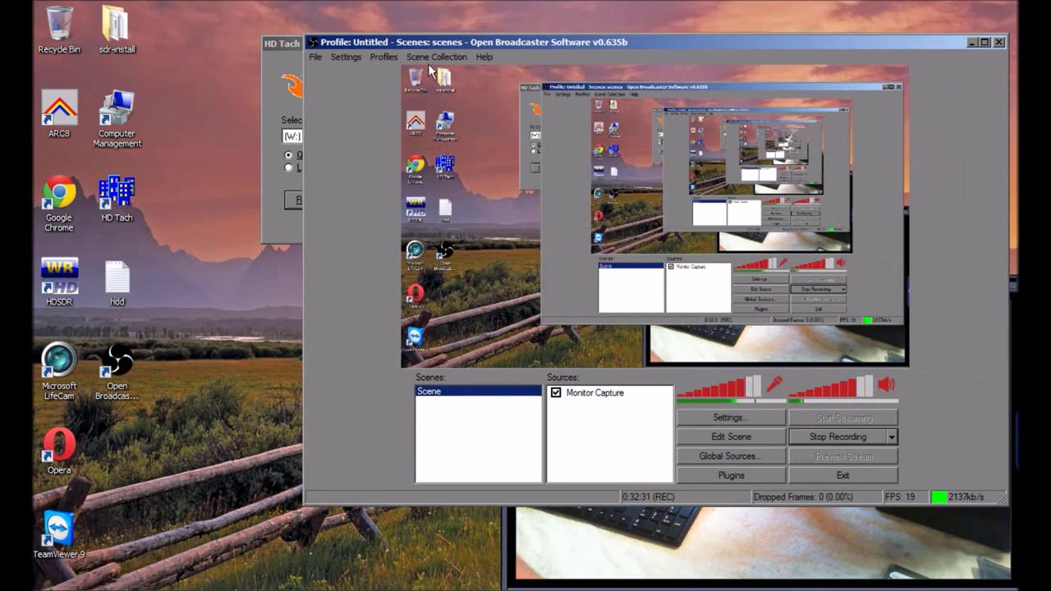
left_click(353, 57)
left_click(354, 70)
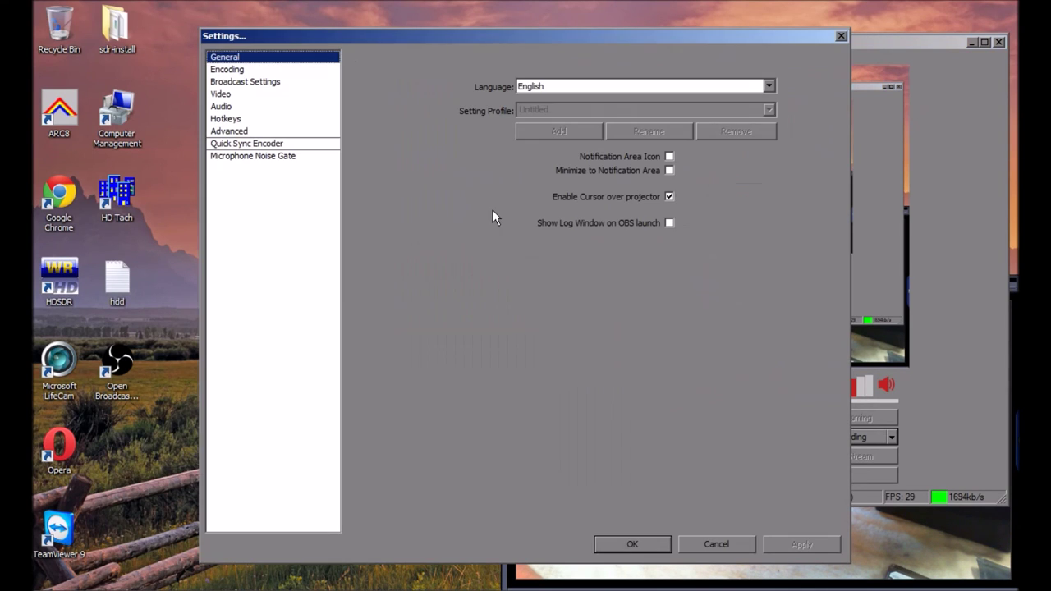
left_click(239, 72)
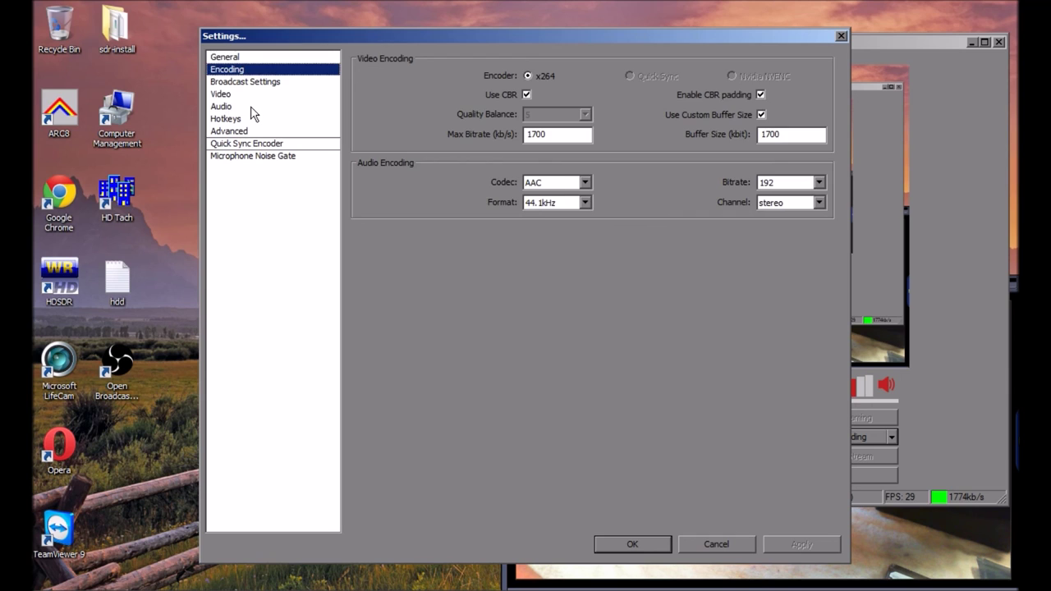
left_click(251, 106)
left_click(247, 95)
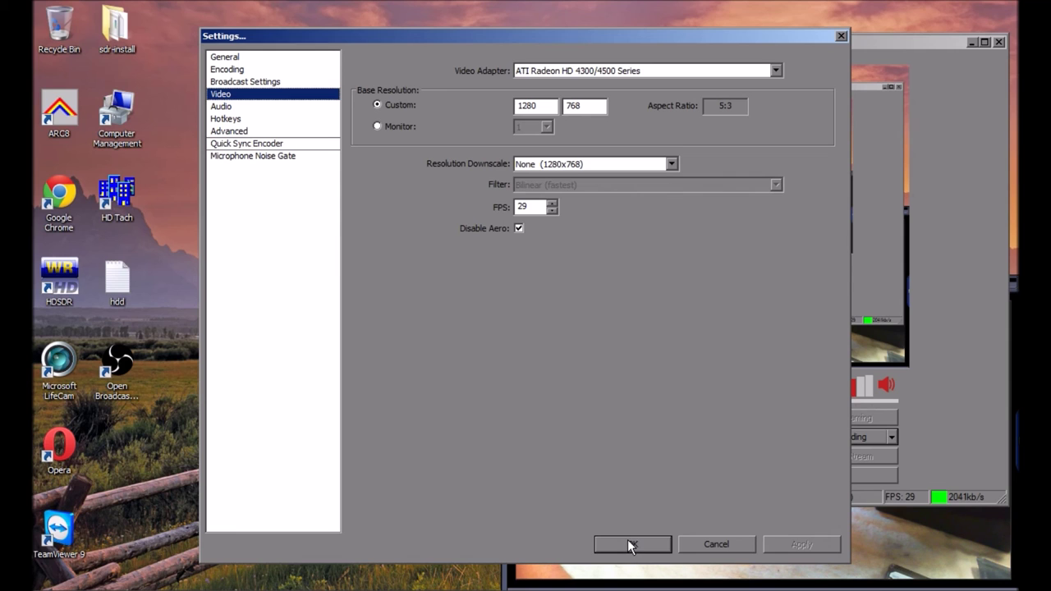
left_click(683, 551)
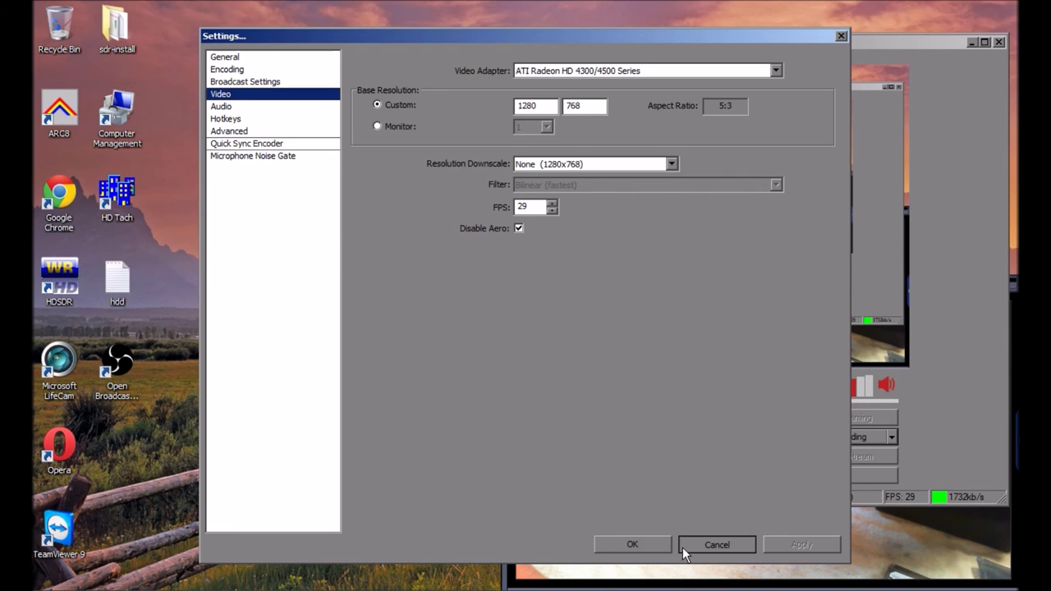